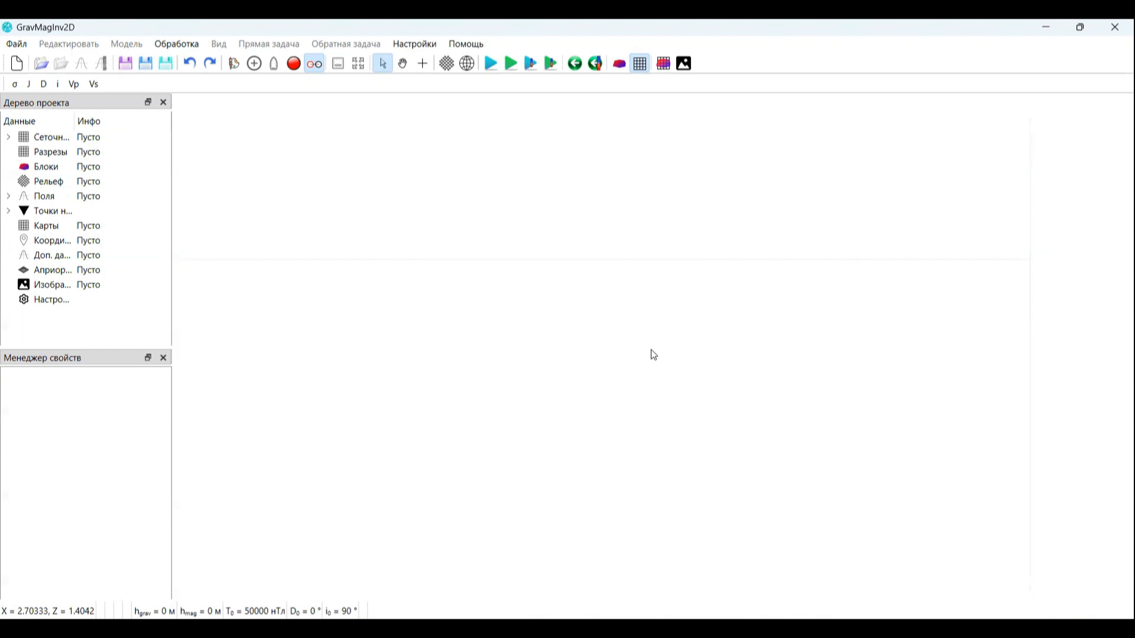
Step: Create a new model with the default window parameters and widen the project tree's data column to fit its names
left_click(27, 65)
key("Return")
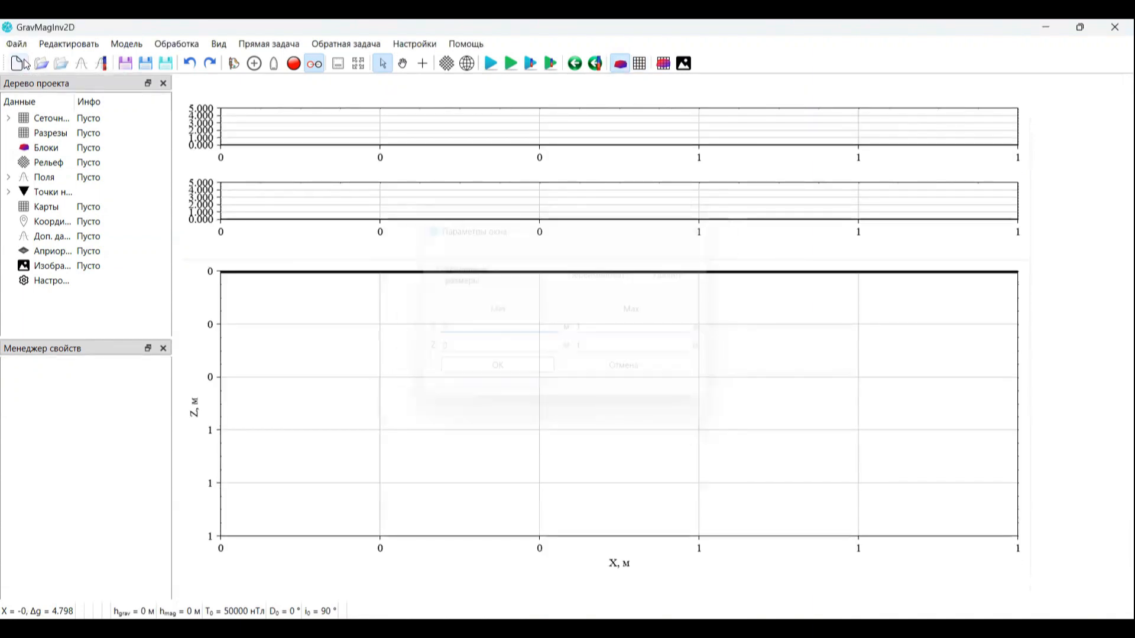
double_click(75, 100)
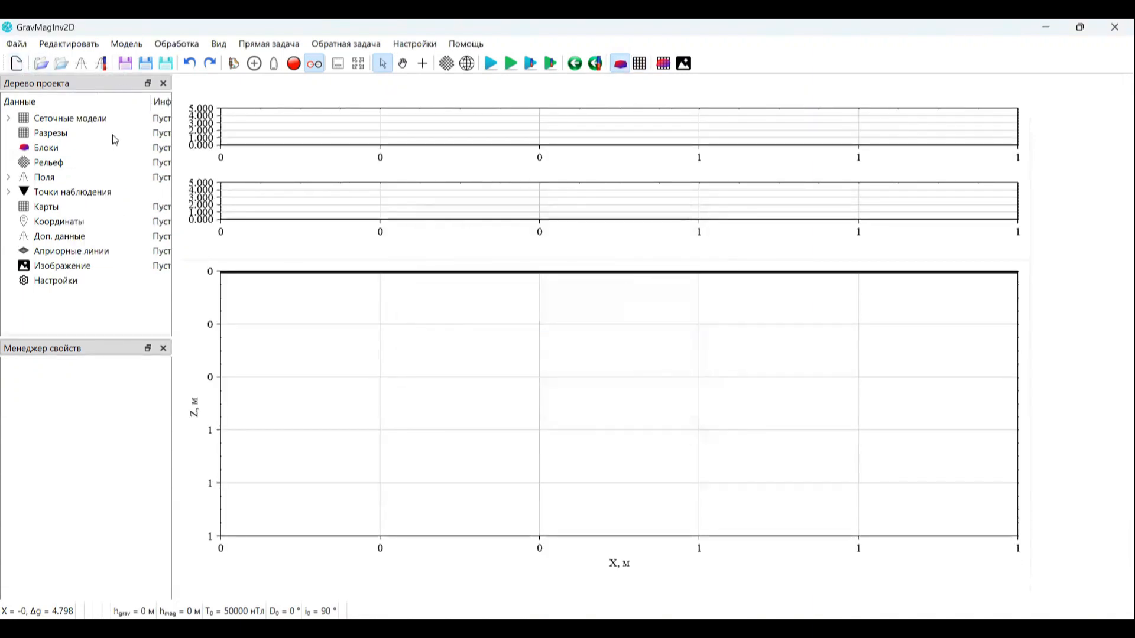
Step: Load the observed gravity field (Наблюденное) from dGb23.txt
left_click(8, 177)
left_click(23, 191)
left_click(59, 206)
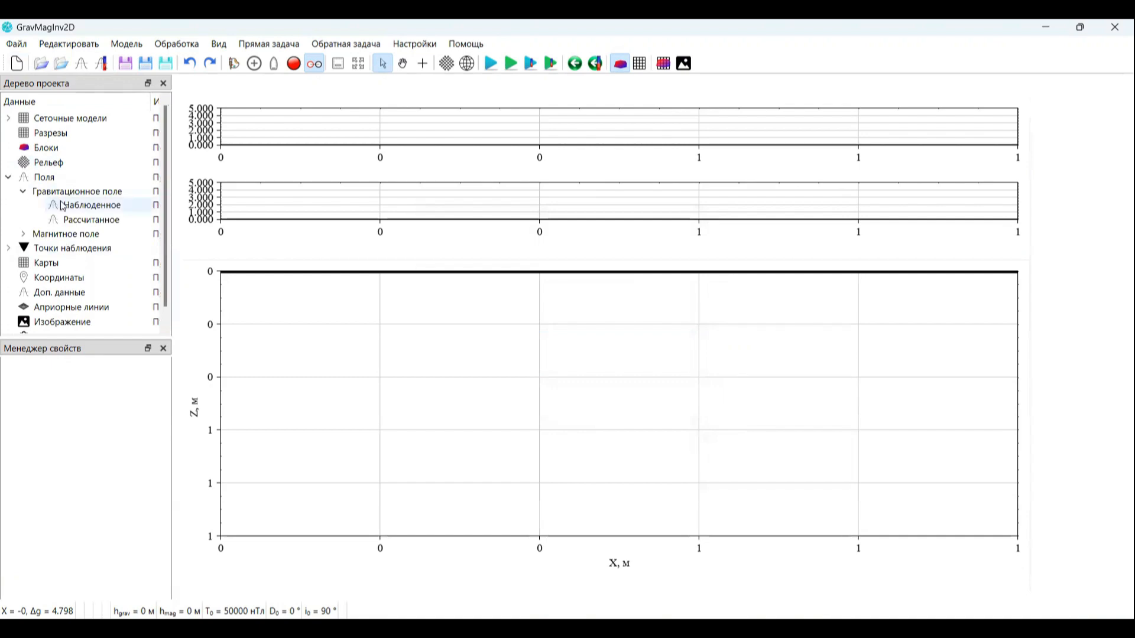
right_click(59, 205)
left_click(96, 192)
double_click(145, 181)
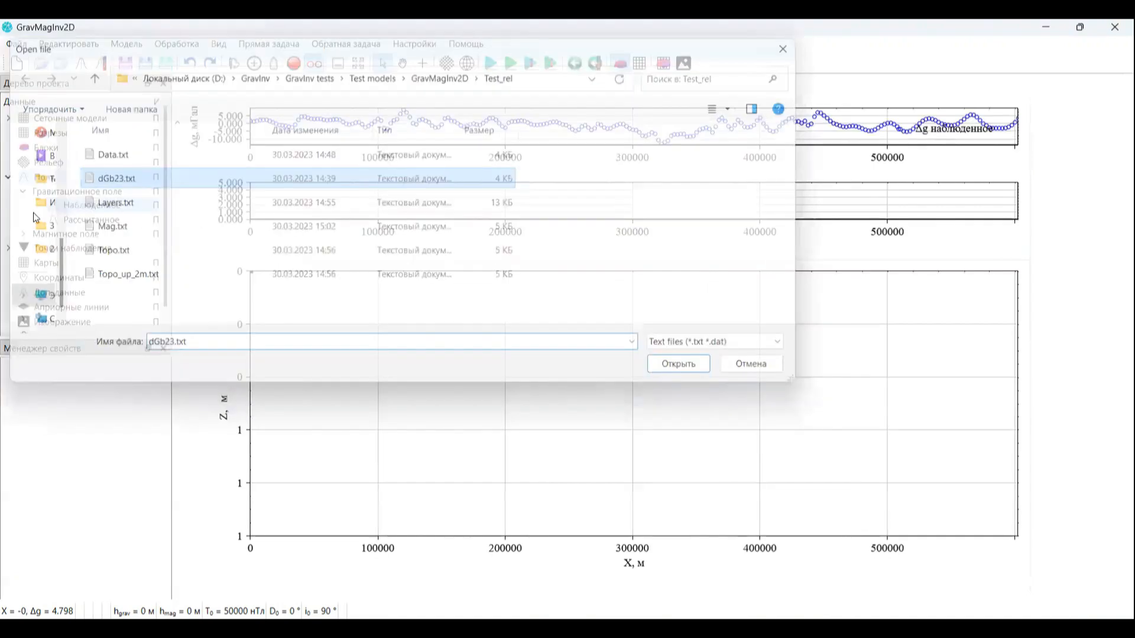
Step: Load the observed ΔT magnetic field from Mag.txt, accepting a normal field of 50000 nT, declination 0°, inclination 90° and profile azimuth 0°
left_click(23, 235)
left_click(79, 247)
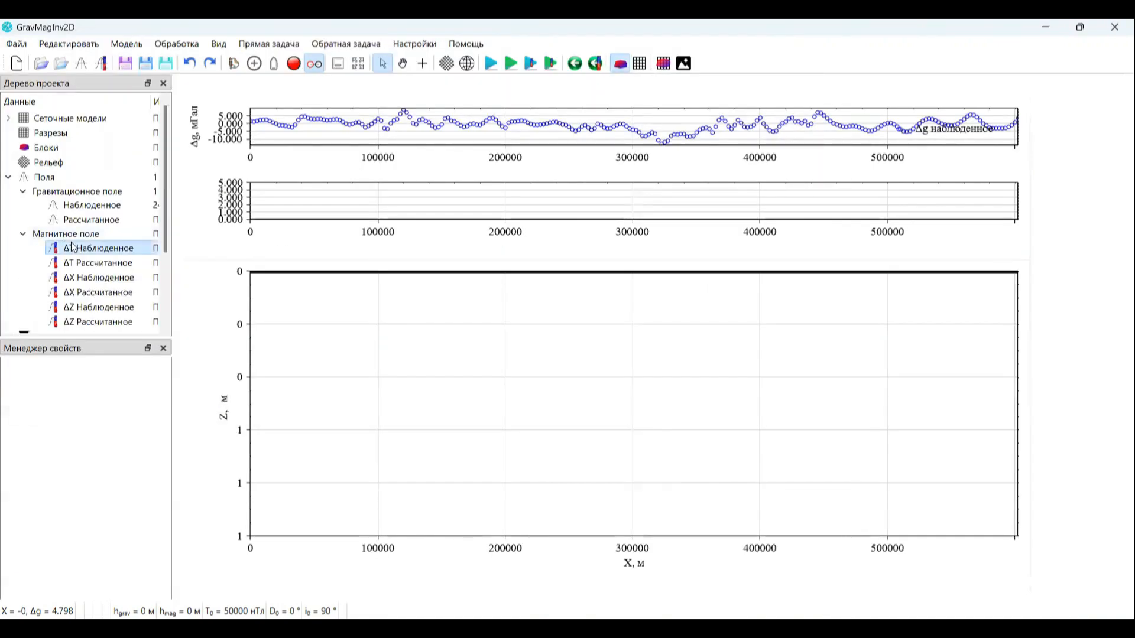
right_click(78, 245)
left_click(106, 232)
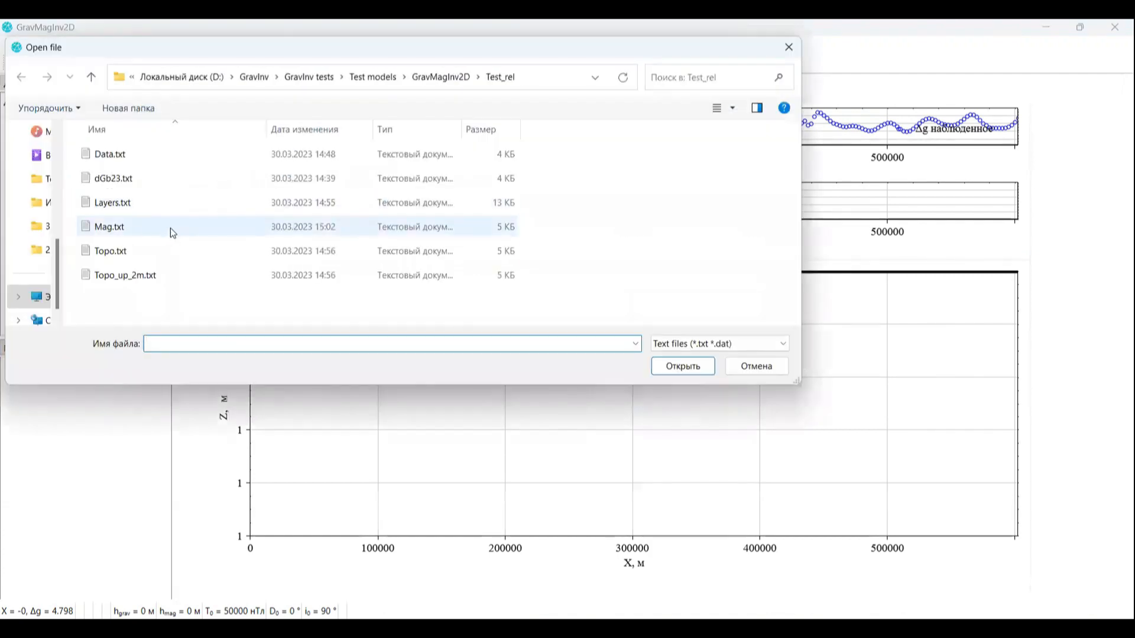
double_click(171, 227)
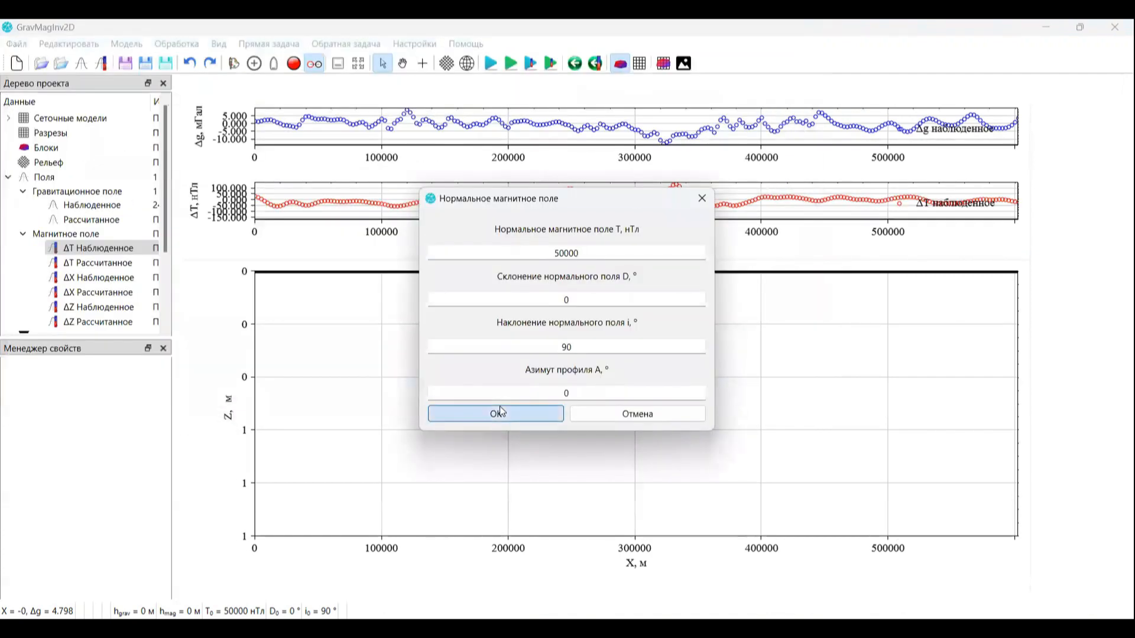
left_click(499, 408)
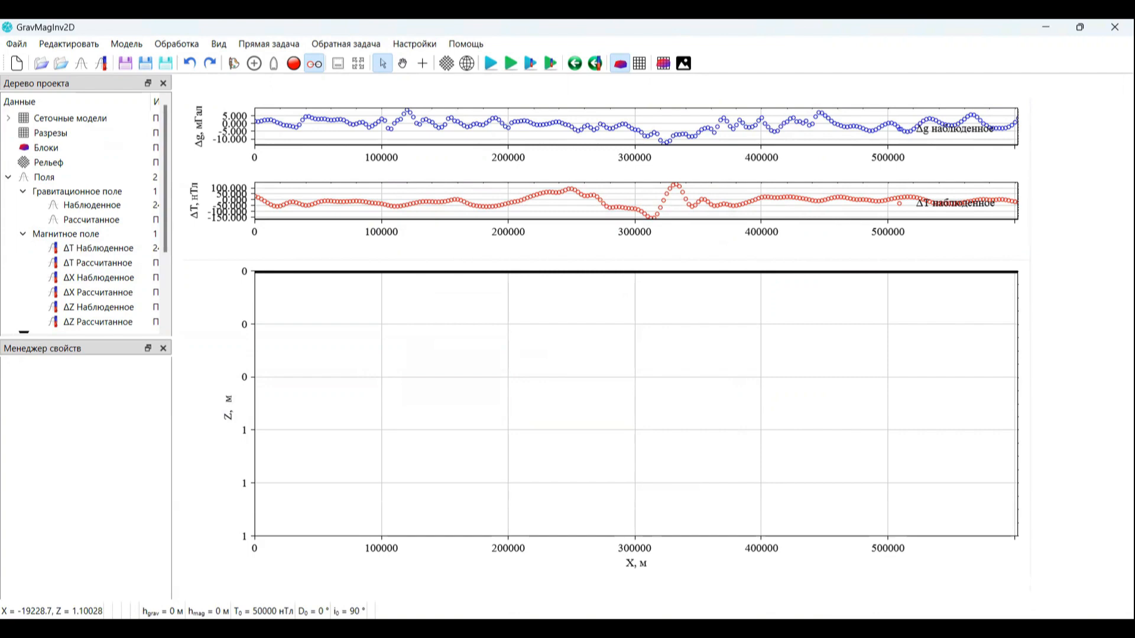
Step: Switch to Notepad and examine the X and Topo columns of Topo.txt, highlighting the first elevation value
key("alt+Tab")
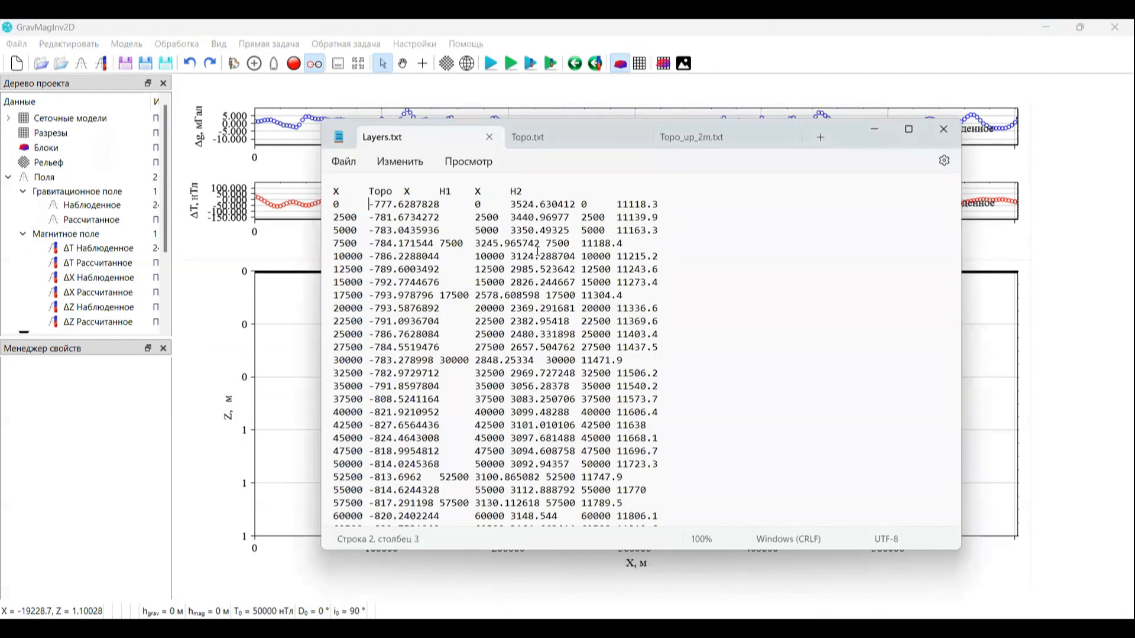
key("ctrl+Tab")
key("Home")
key("Up")
key("Up")
key("shift+Down")
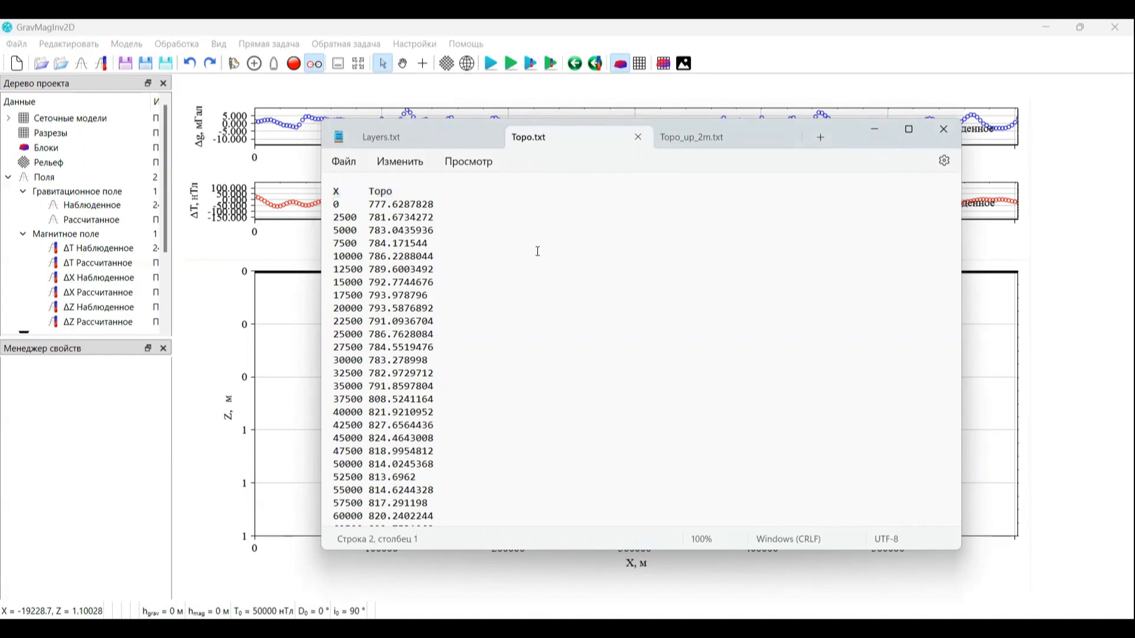
key("Right")
key("Right")
key("ctrl+shift+Right")
key("ctrl+shift+Right")
key("ctrl+shift+Right")
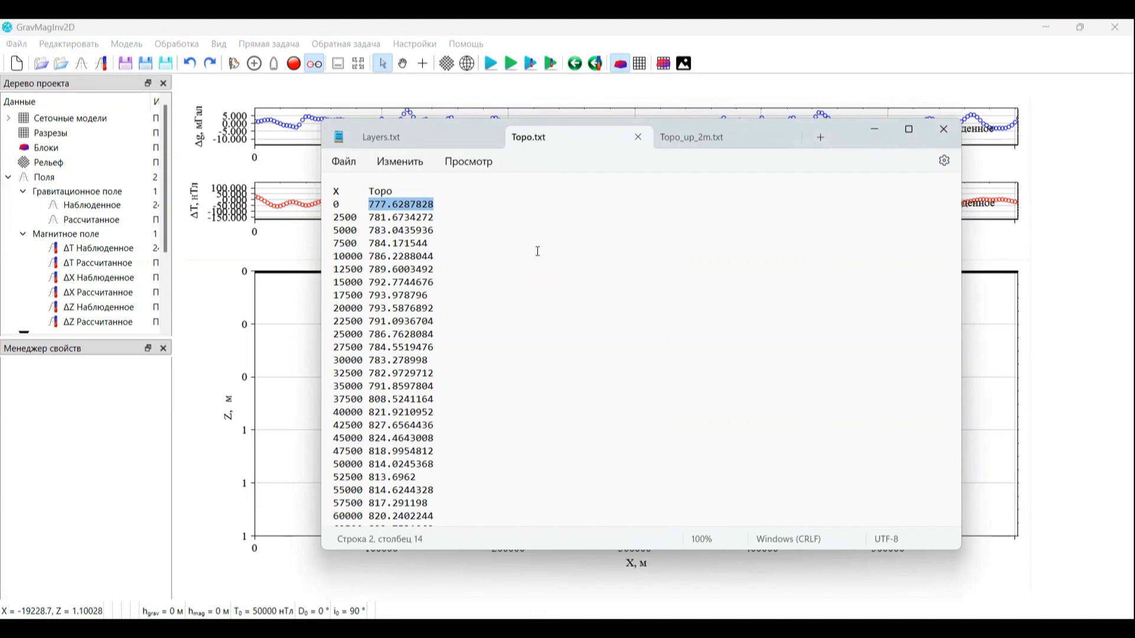
Step: Load the relief (Рельеф) from Topo.txt in the GravMagInv2D project
right_click(72, 167)
left_click(110, 158)
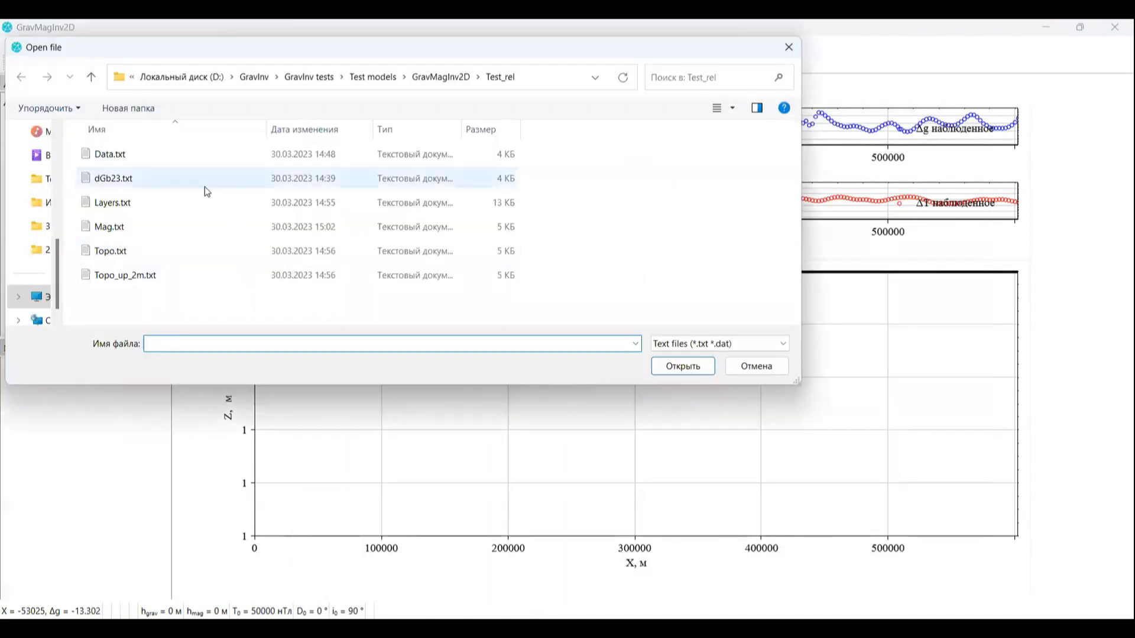
left_click(166, 245)
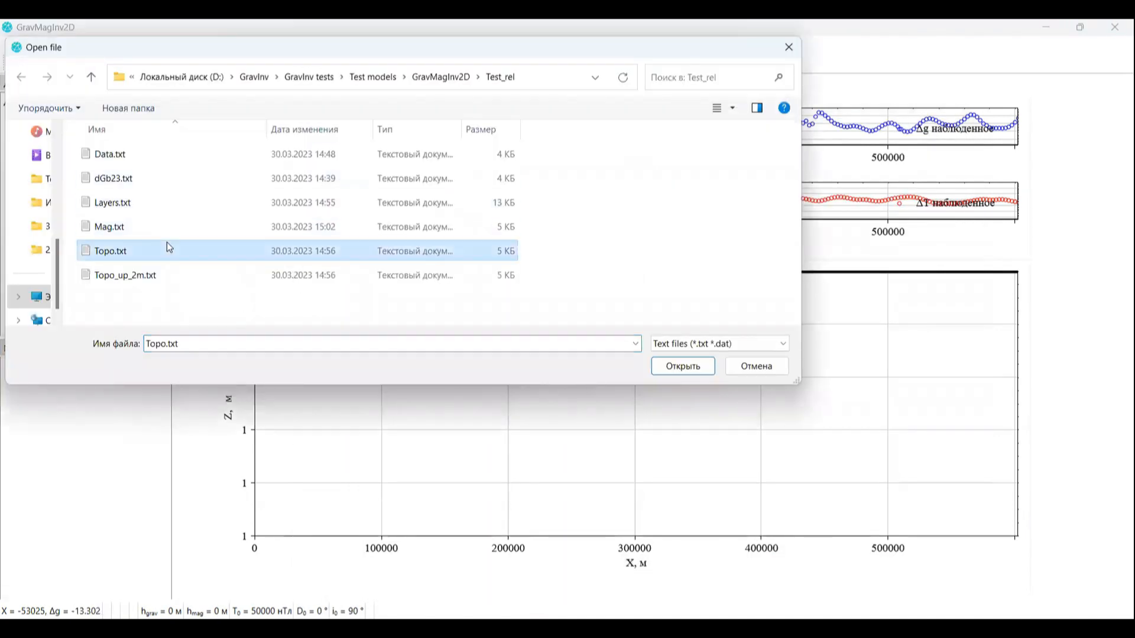
double_click(139, 254)
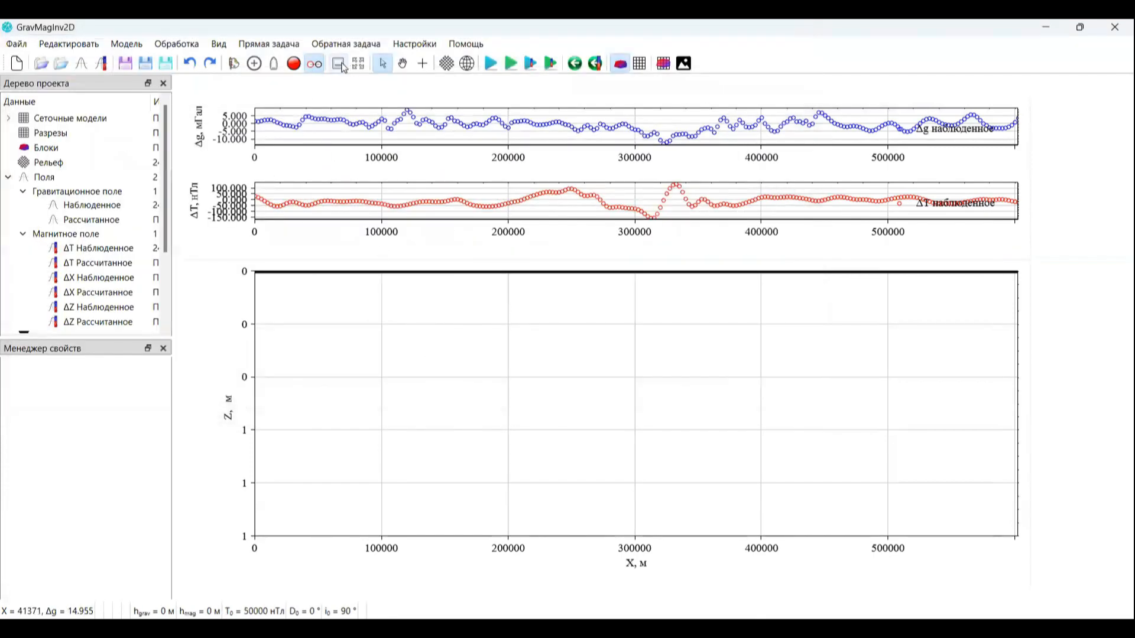
Step: Set the model window's maximum Z to 5000 m to bring the relief line into the section
left_click(338, 63)
double_click(588, 348)
type("5000")
left_click(503, 370)
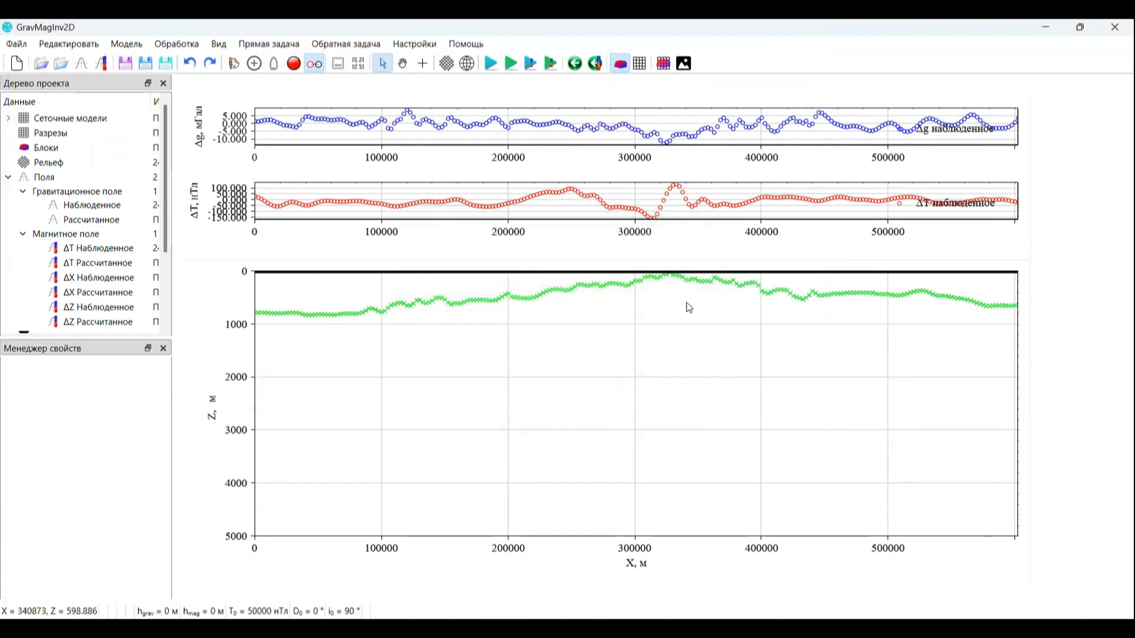
scroll(655, 413, "down", 1)
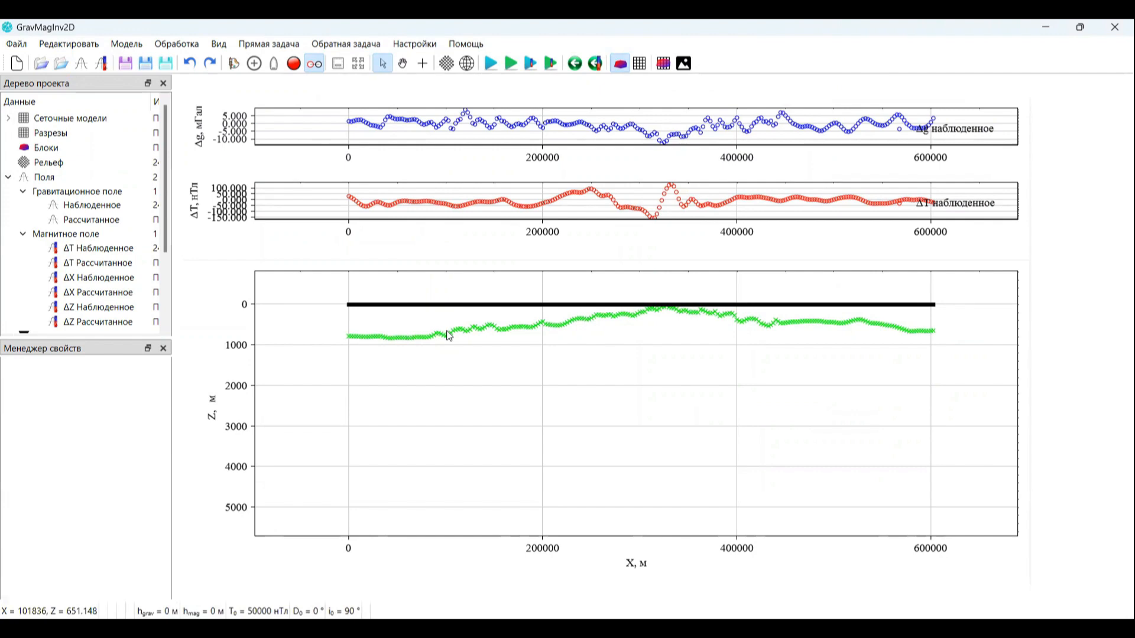
Step: Invert the loaded relief (Инвертировать) so its elevations plot above the zero line
right_click(72, 162)
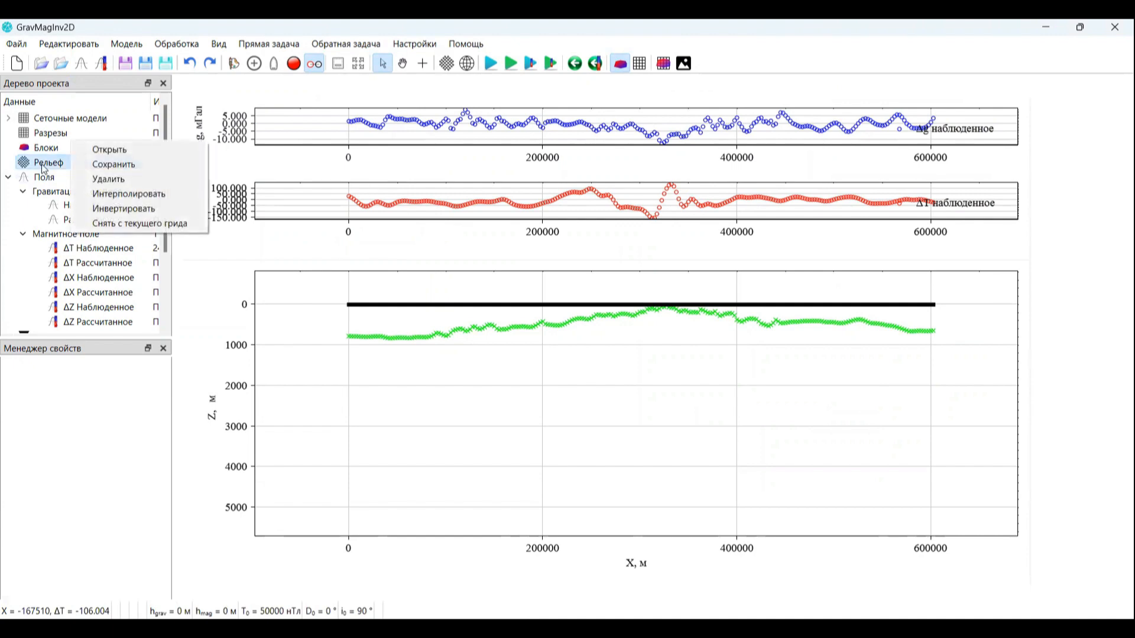
left_click(164, 214)
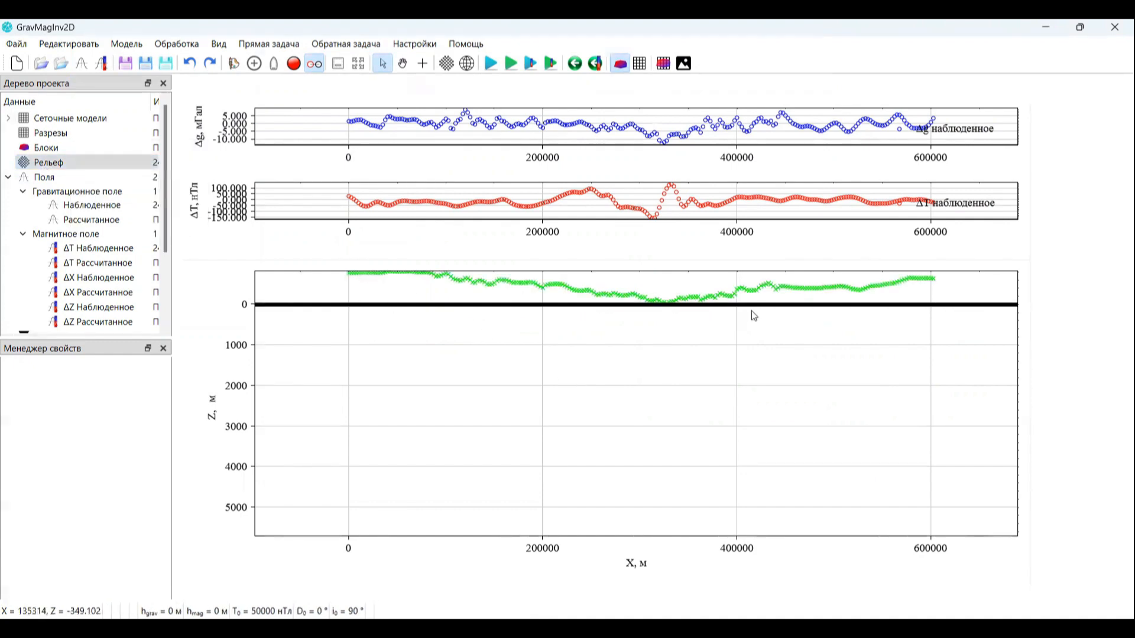
scroll(831, 430, "down", 2)
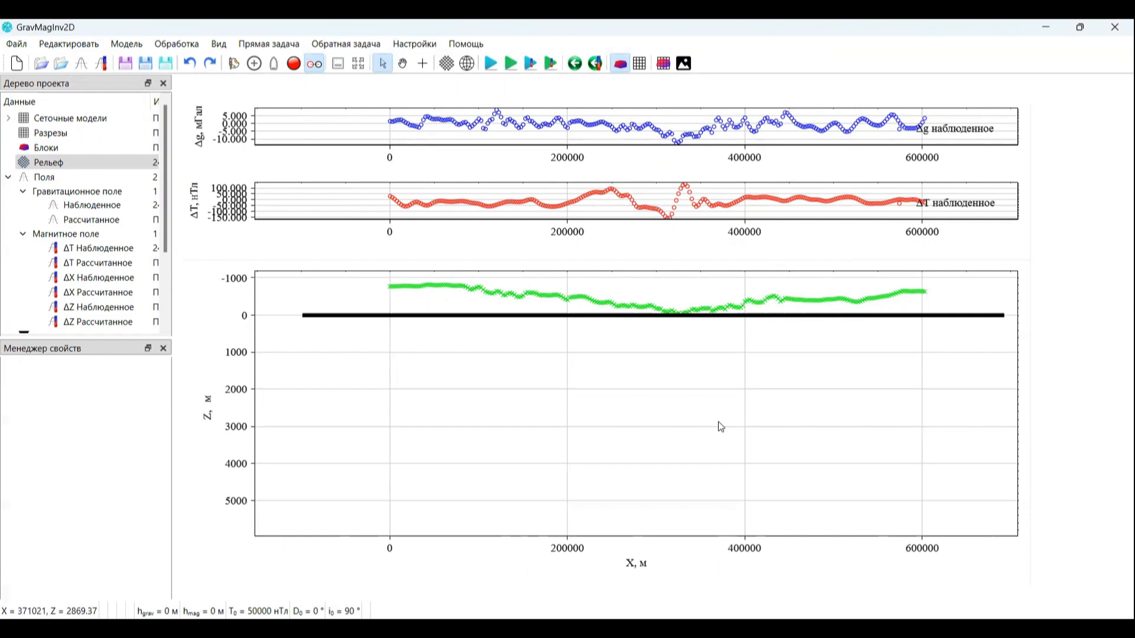
Step: Examine the observation points' calculation surface options for gravity and magnetics in their properties
left_click(9, 178)
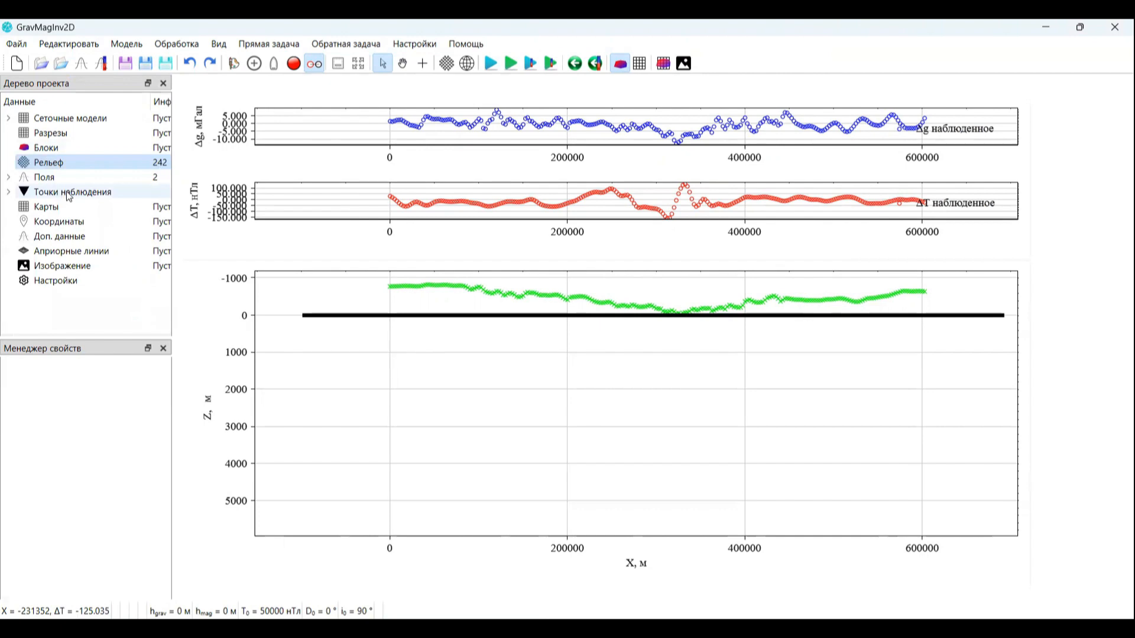
left_click(6, 195)
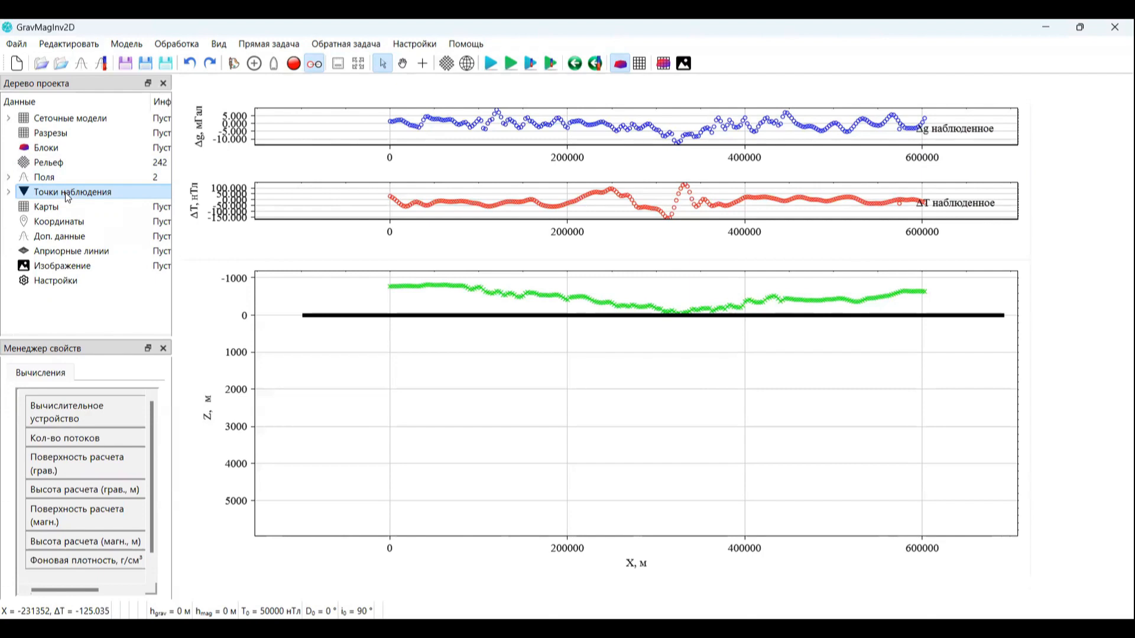
left_click_drag(173, 335, 255, 326)
left_click(190, 464)
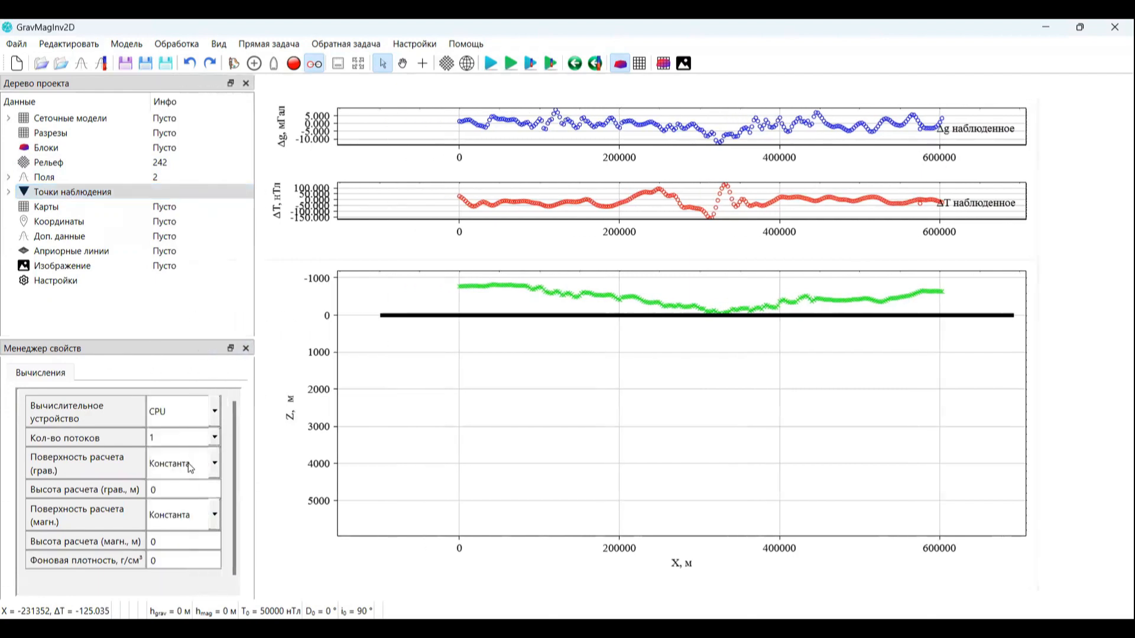
left_click(94, 465)
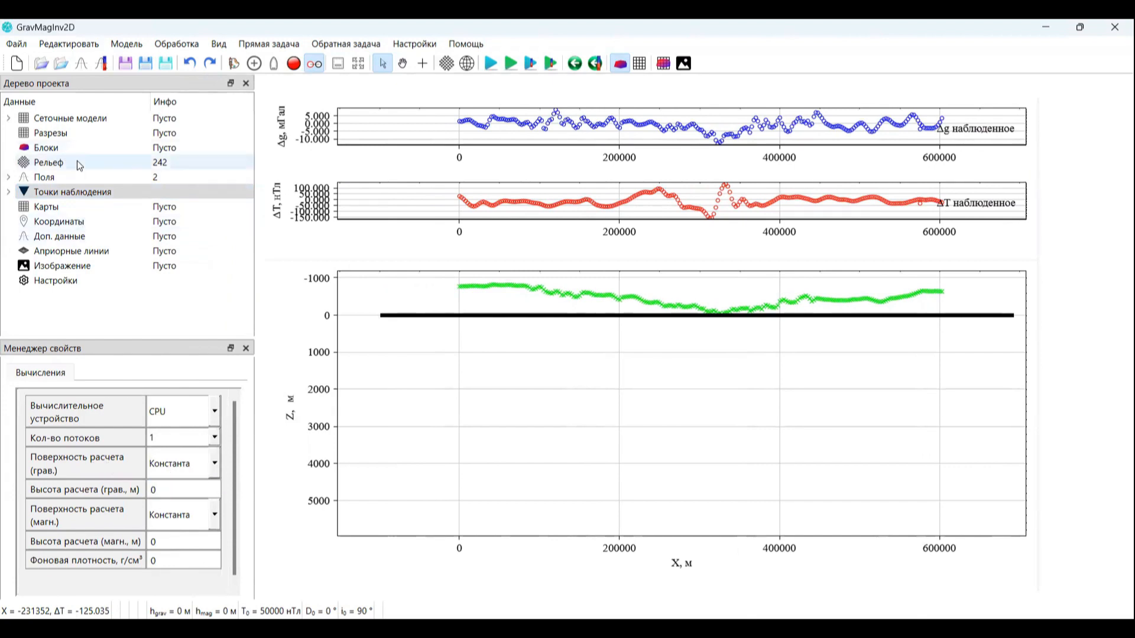
left_click(188, 460)
left_click(102, 470)
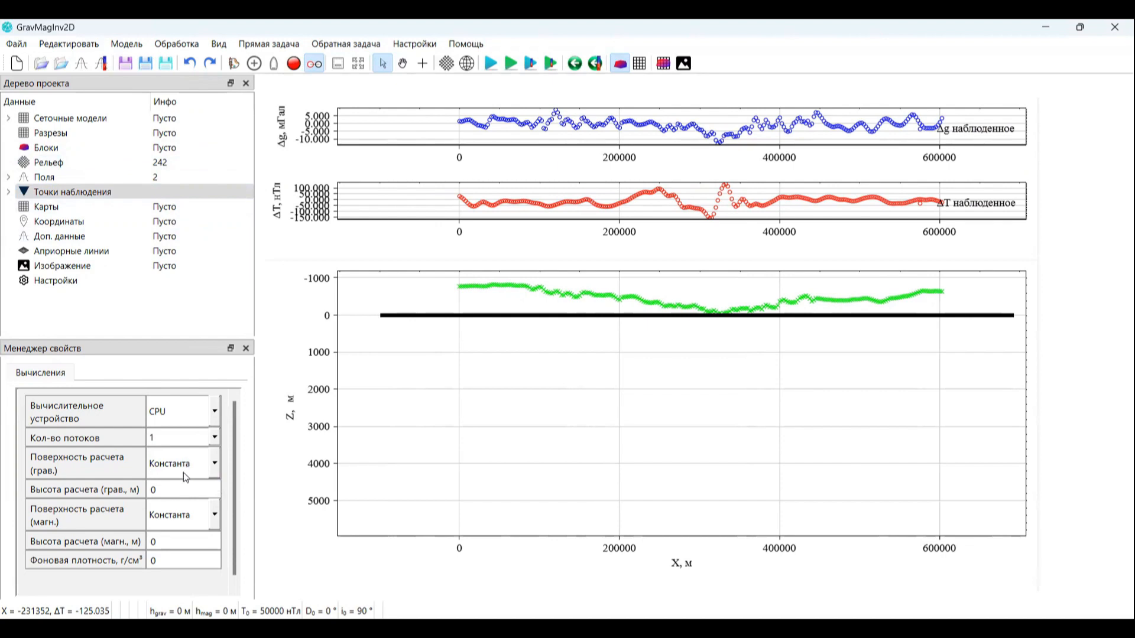
left_click(173, 526)
left_click(102, 195)
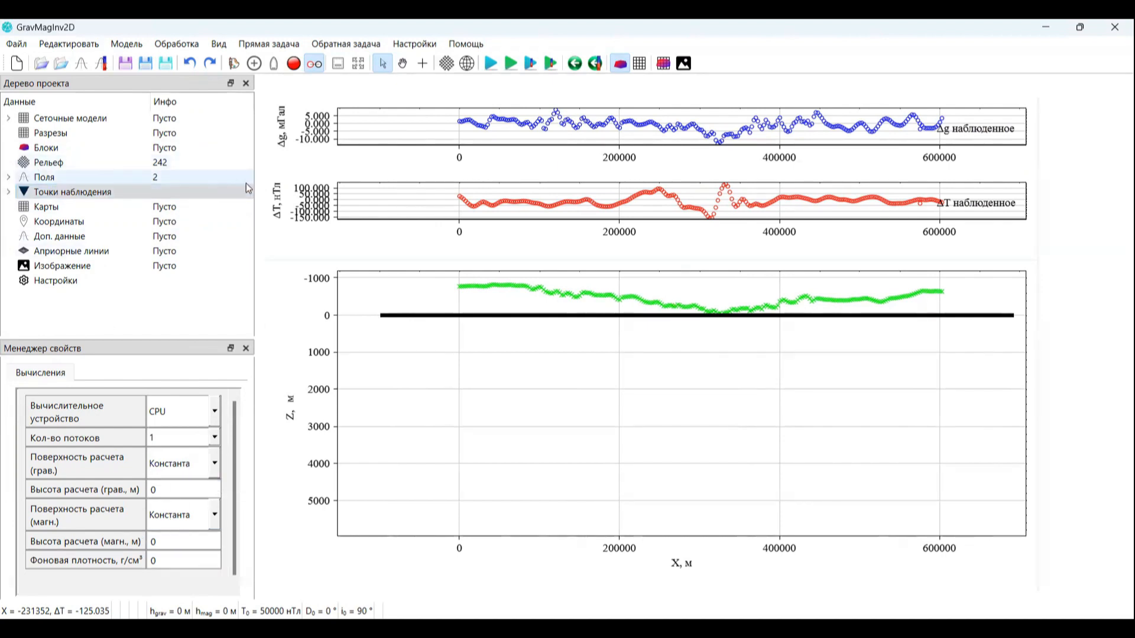
left_click_drag(255, 170, 180, 167)
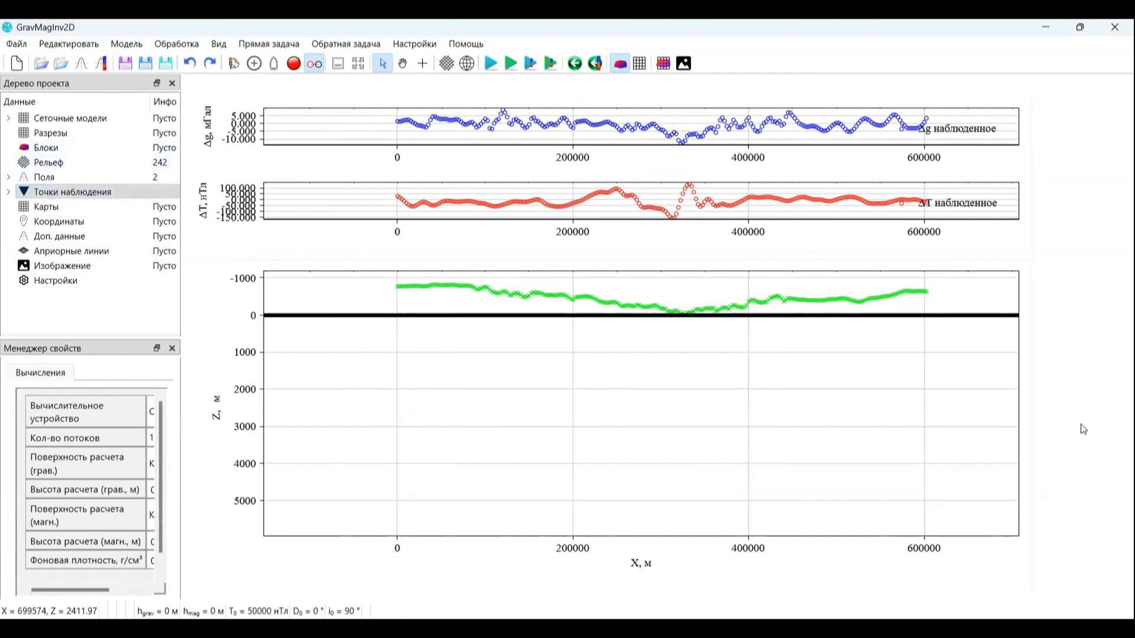
Step: Switch to Notepad and examine the horizon columns of Layers.txt, highlighting the first Topo value
key("alt+Tab")
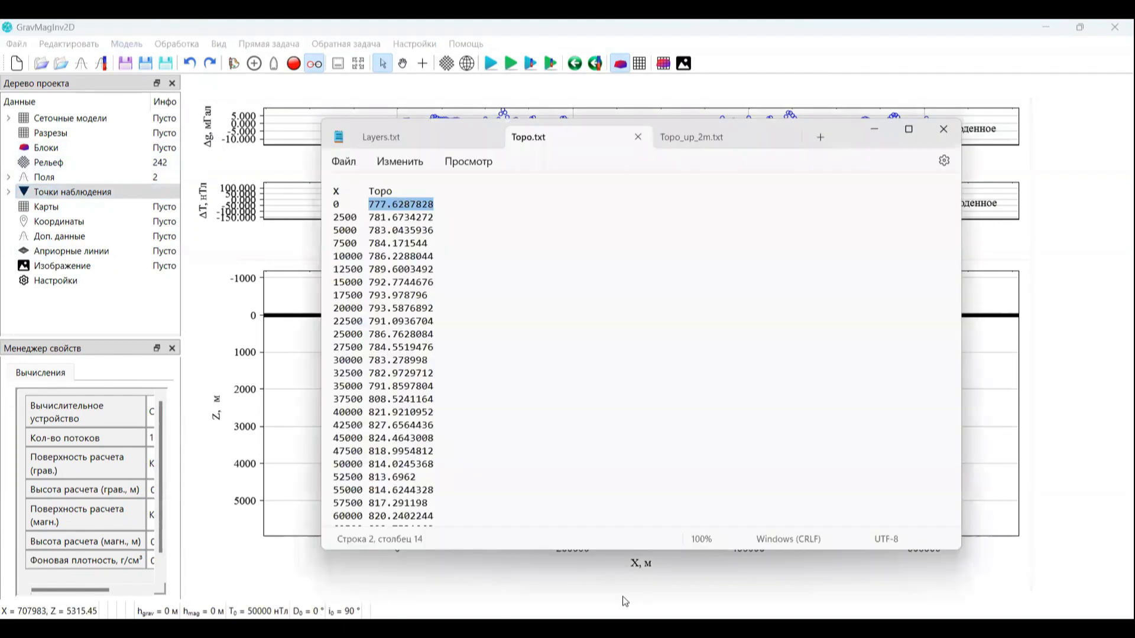
key("ctrl+shift+Tab")
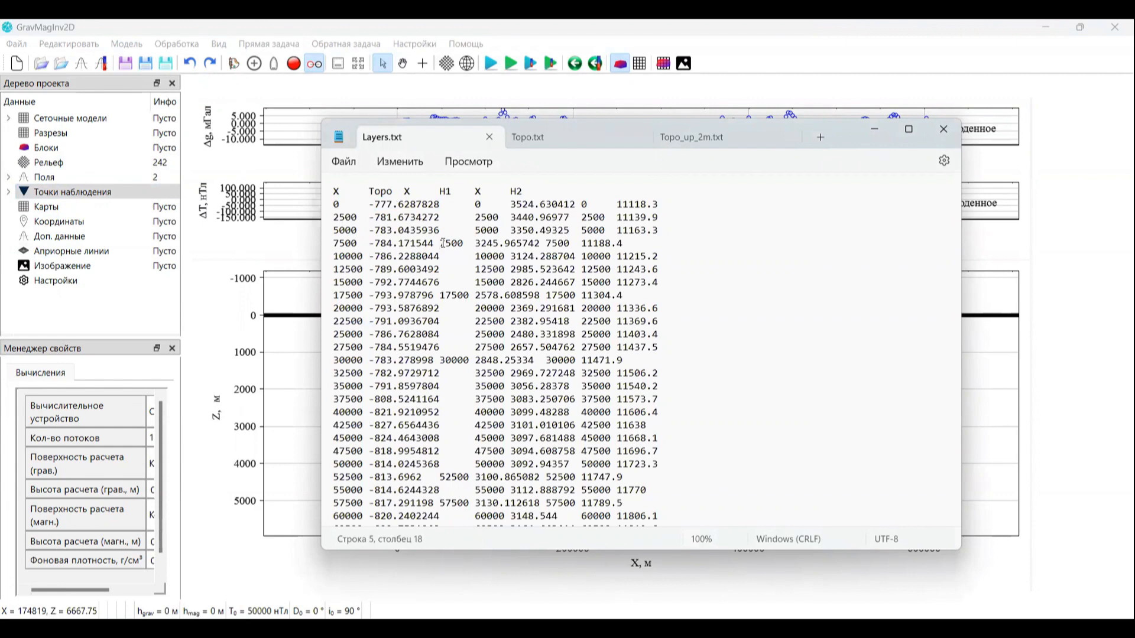
double_click(380, 192)
left_click(378, 193)
key("Down")
key("shift+Right")
key("shift+Right")
key("shift+Right")
key("shift+Right")
key("shift+Right")
key("shift+Right")
key("shift+Right")
key("shift+Right")
key("shift+Right")
key("shift+Right")
key("shift+Right")
key("shift+Right")
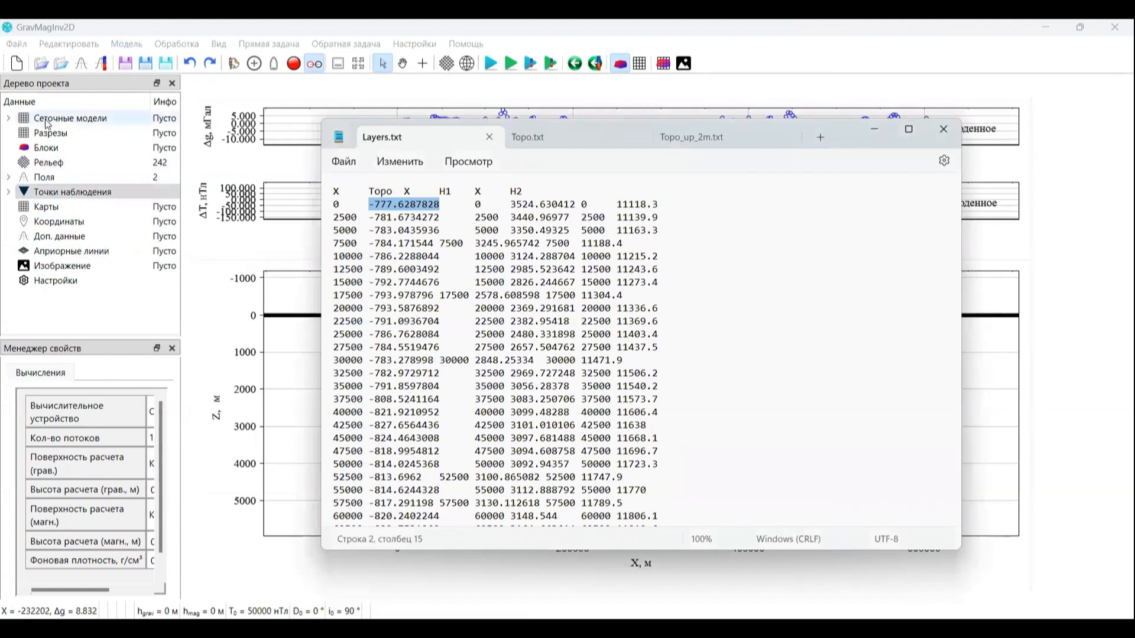
Step: Import horizons from Layers.txt into the blocks (Блоки) without interpolating the boundaries, with Zmax set to 15000 m
left_click(57, 151)
right_click(57, 151)
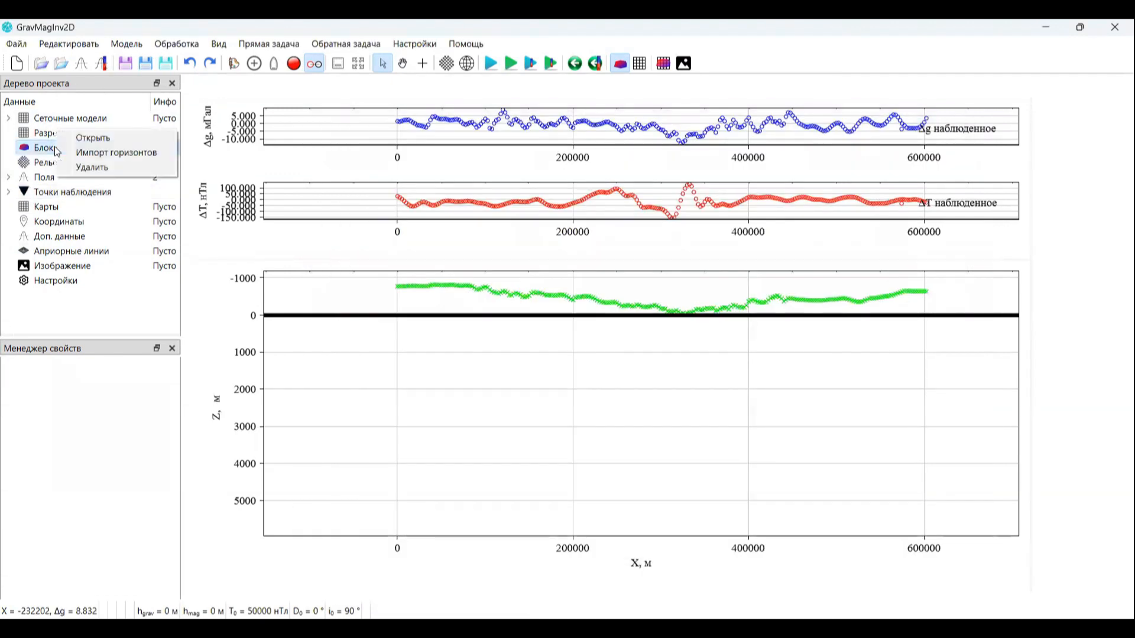
left_click(130, 155)
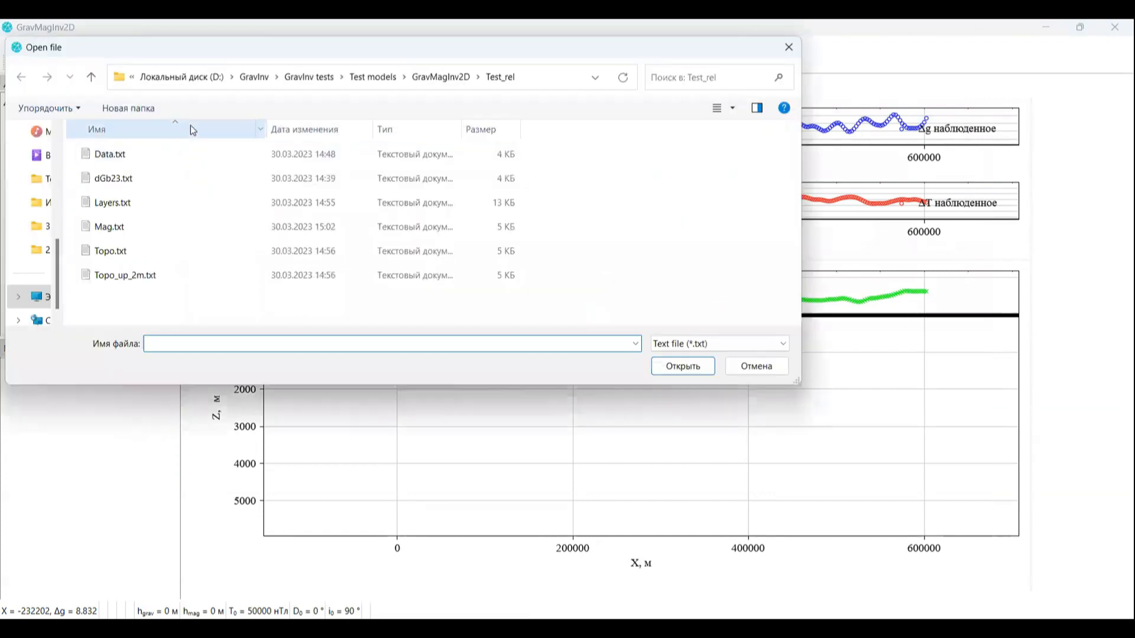
double_click(142, 202)
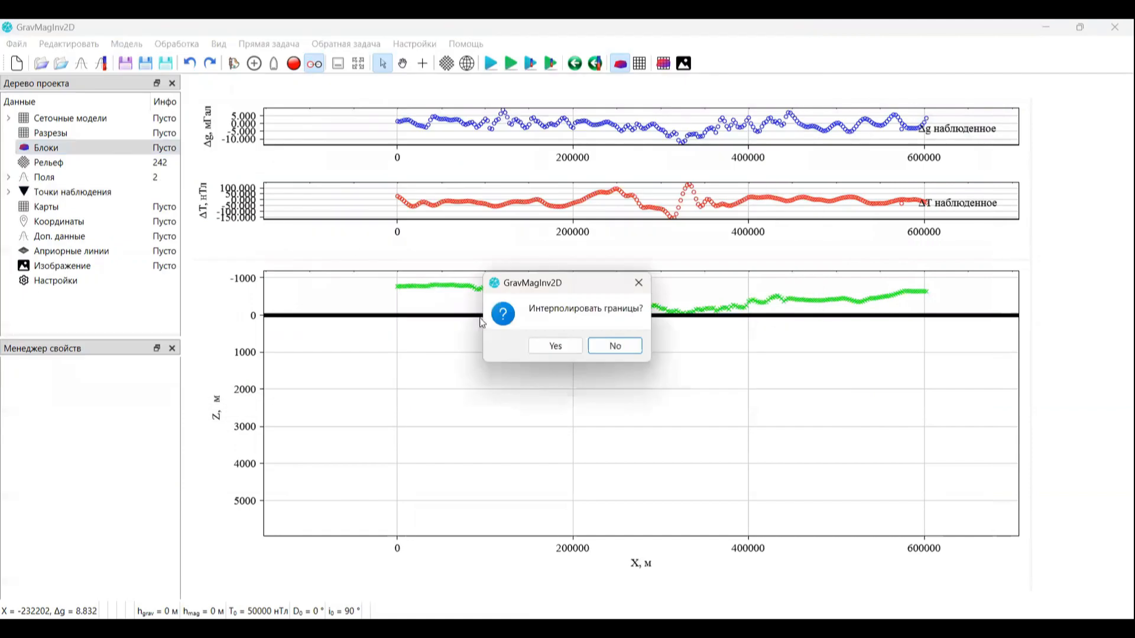
left_click(623, 347)
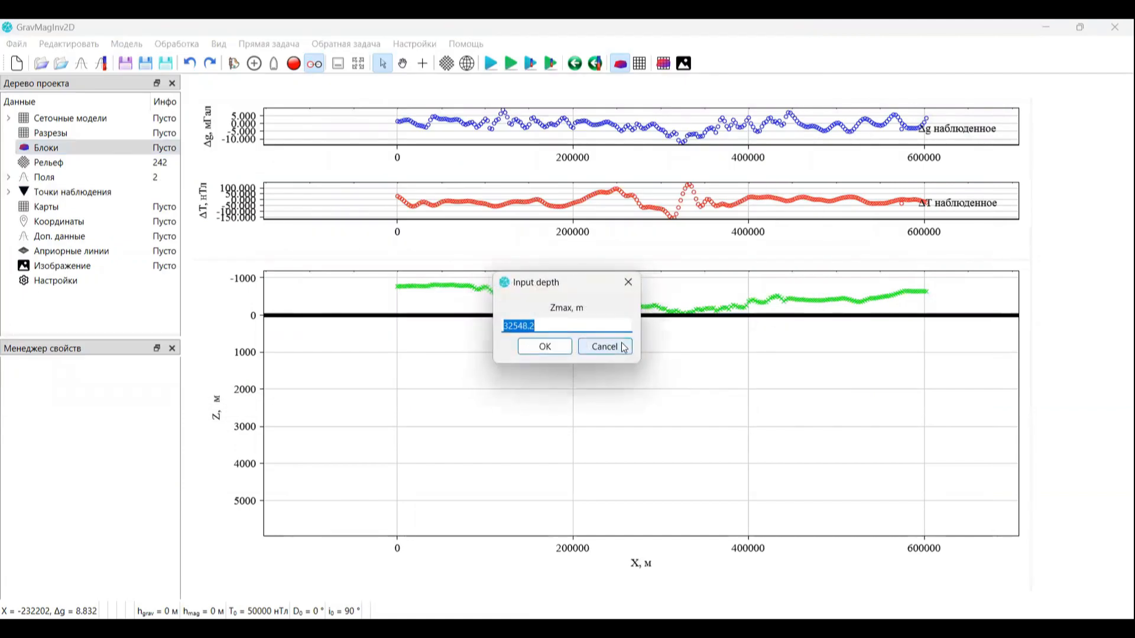
type("15000")
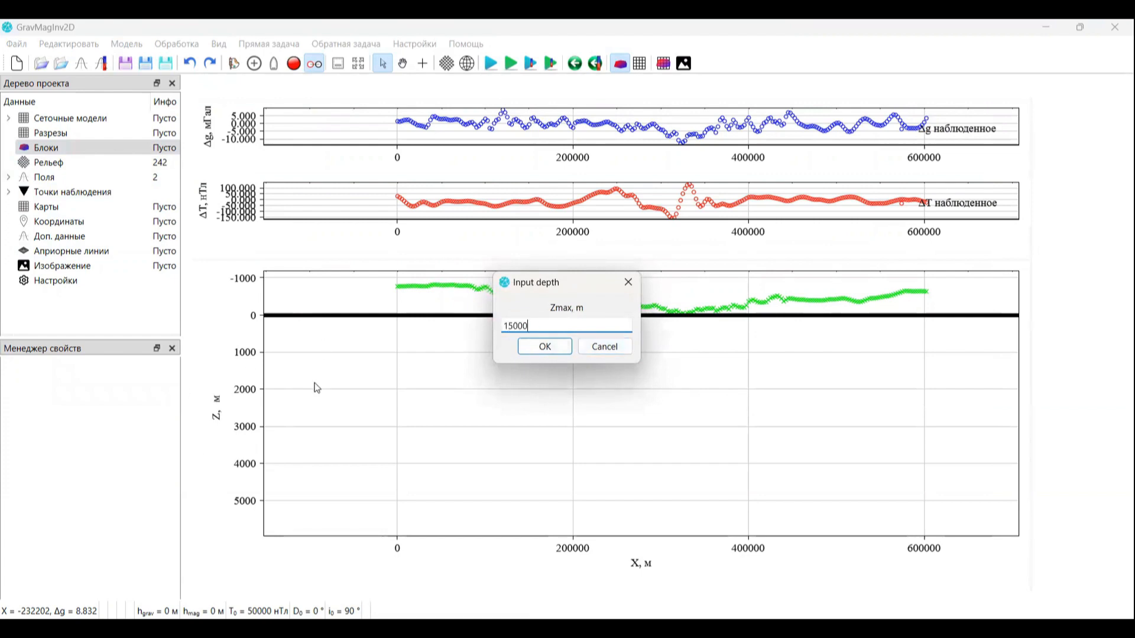
left_click(552, 346)
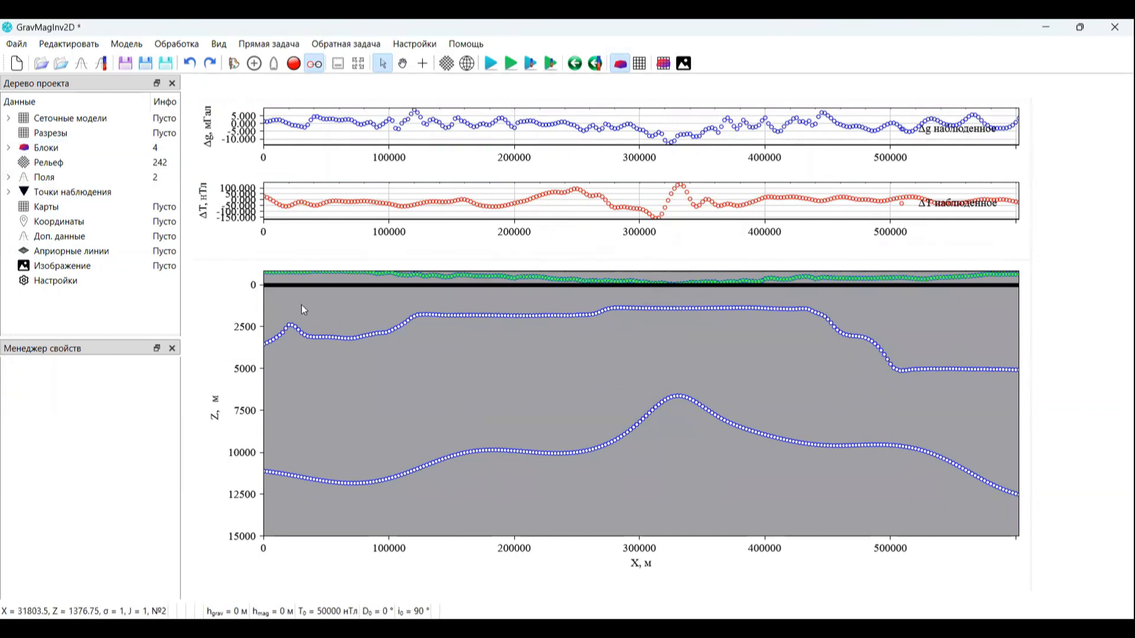
Step: Set the calculation height to 2000 m for both gravity and magnetics in the project settings (Настройки)
scroll(478, 472, "down", 1)
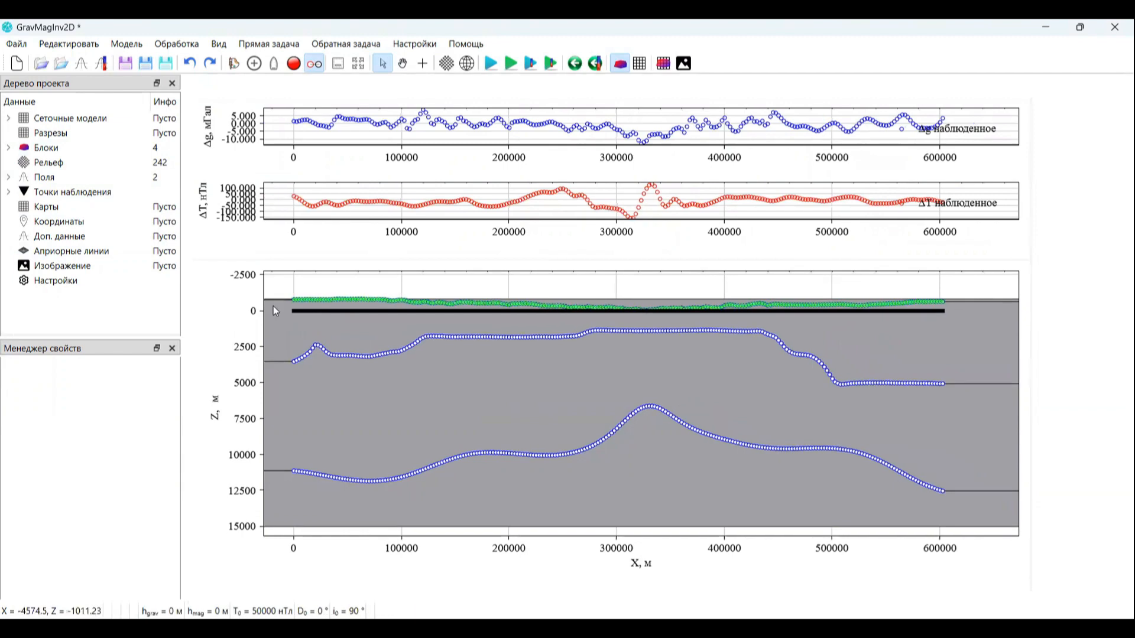
left_click(273, 307)
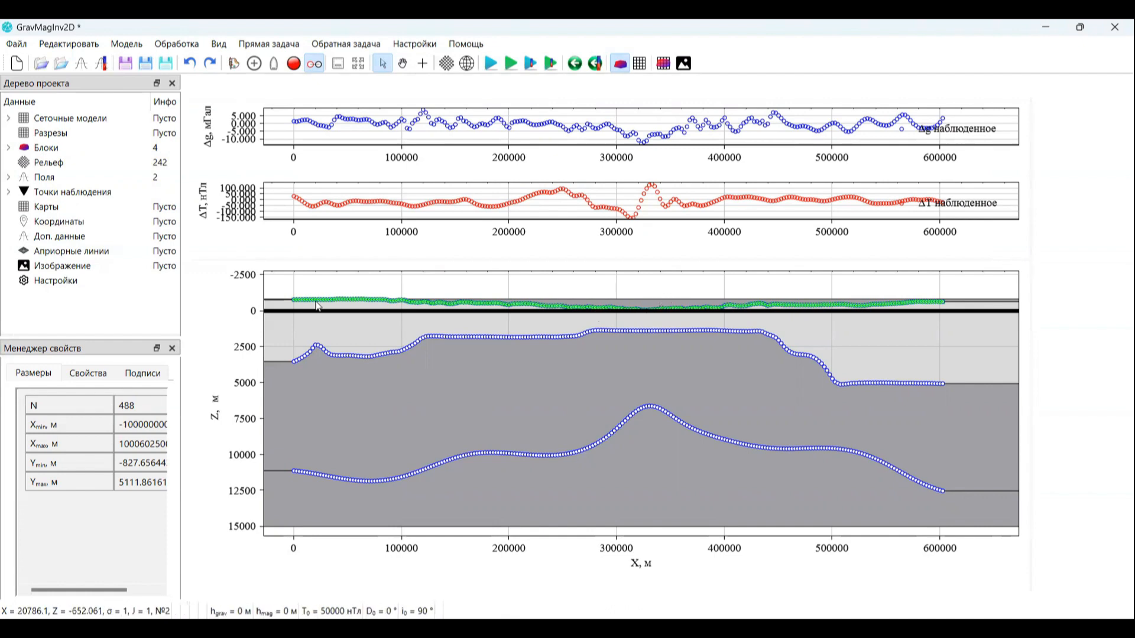
left_click(55, 280)
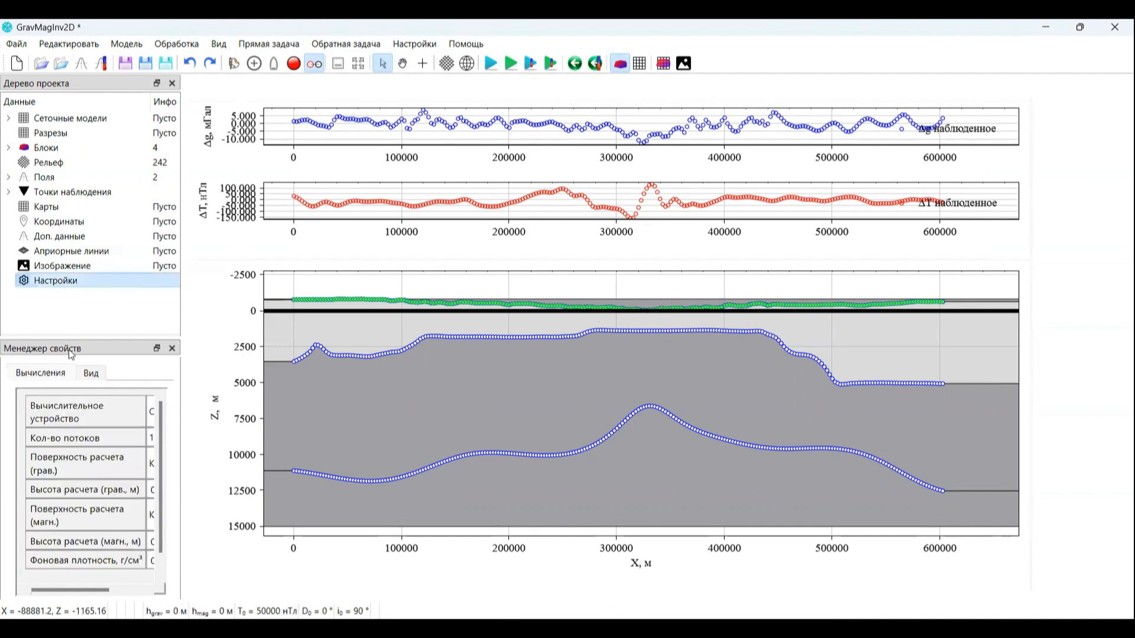
left_click_drag(181, 405, 235, 406)
double_click(163, 485)
type("2000")
double_click(170, 541)
type("2000")
key("Return")
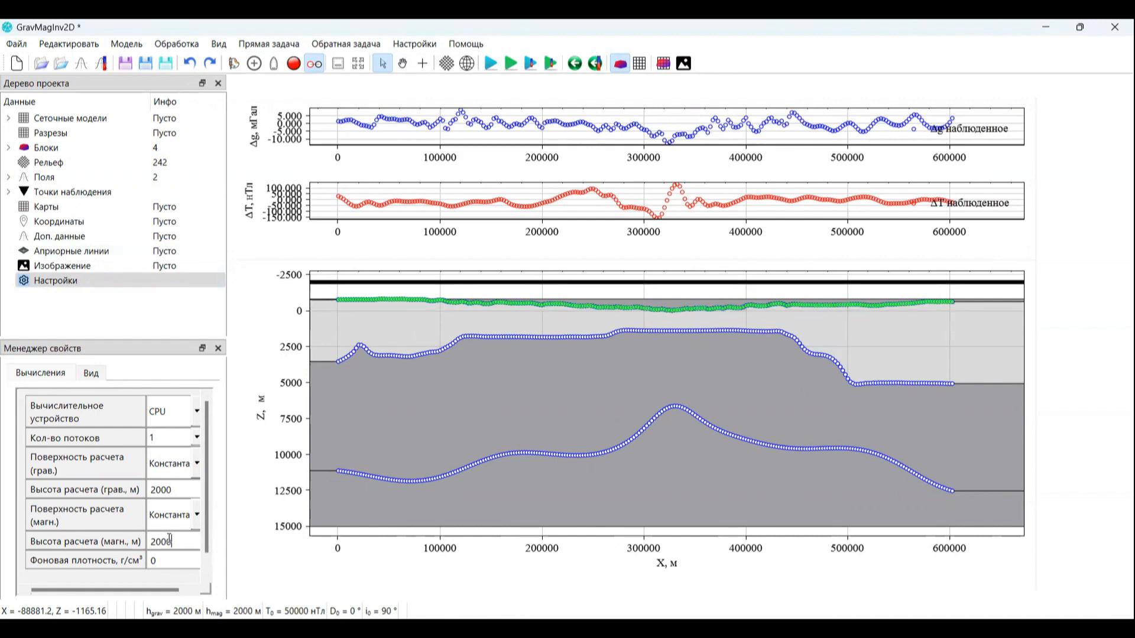
left_click(153, 486)
left_click(554, 285)
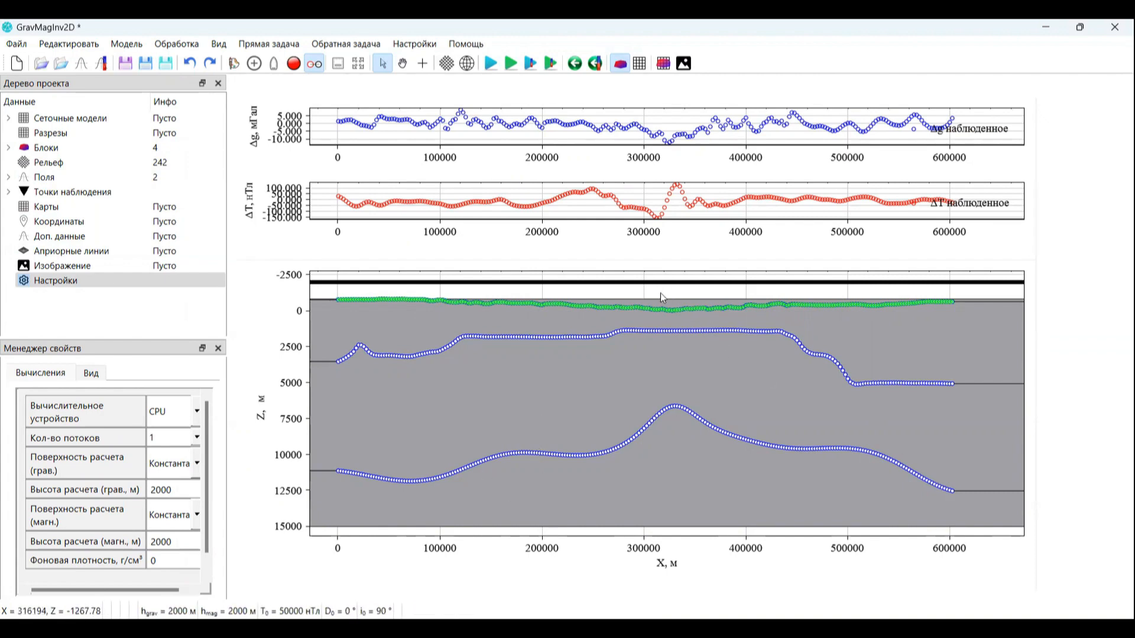
Step: Delete the uppermost block lying between the flat top boundary and the relief line
scroll(661, 292, "up", 1)
scroll(660, 293, "up", 1)
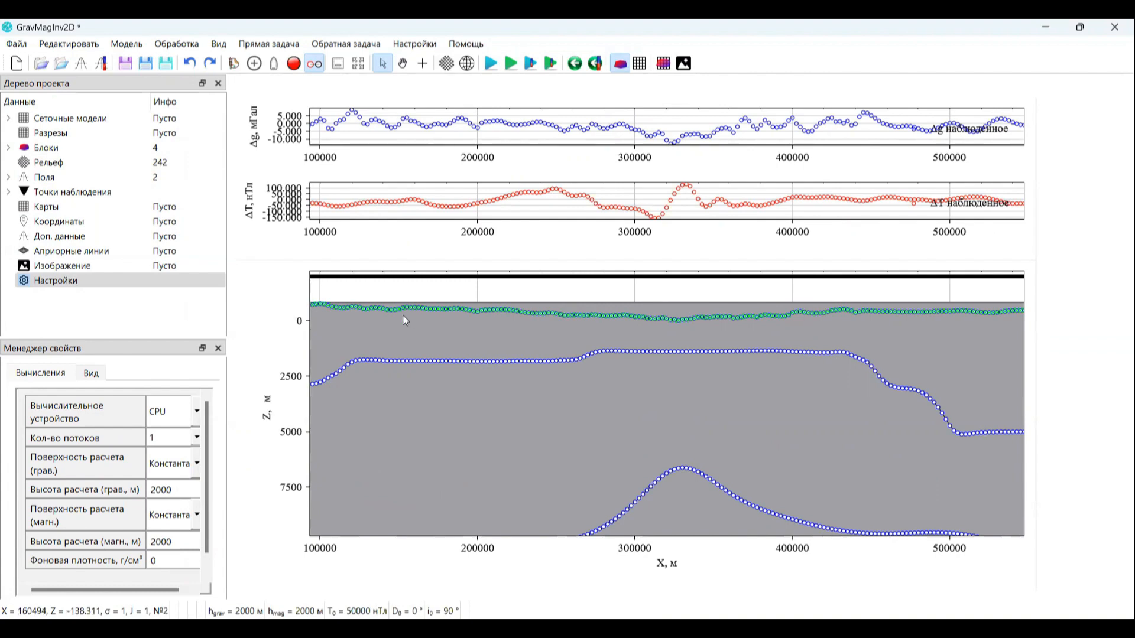
left_click(664, 312)
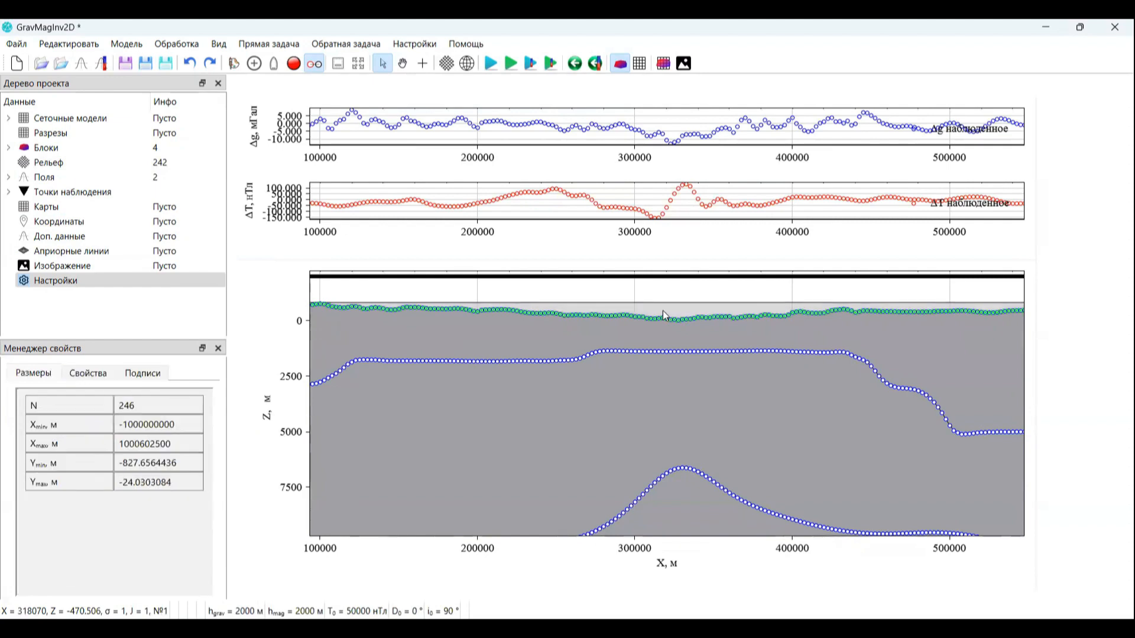
key("Delete")
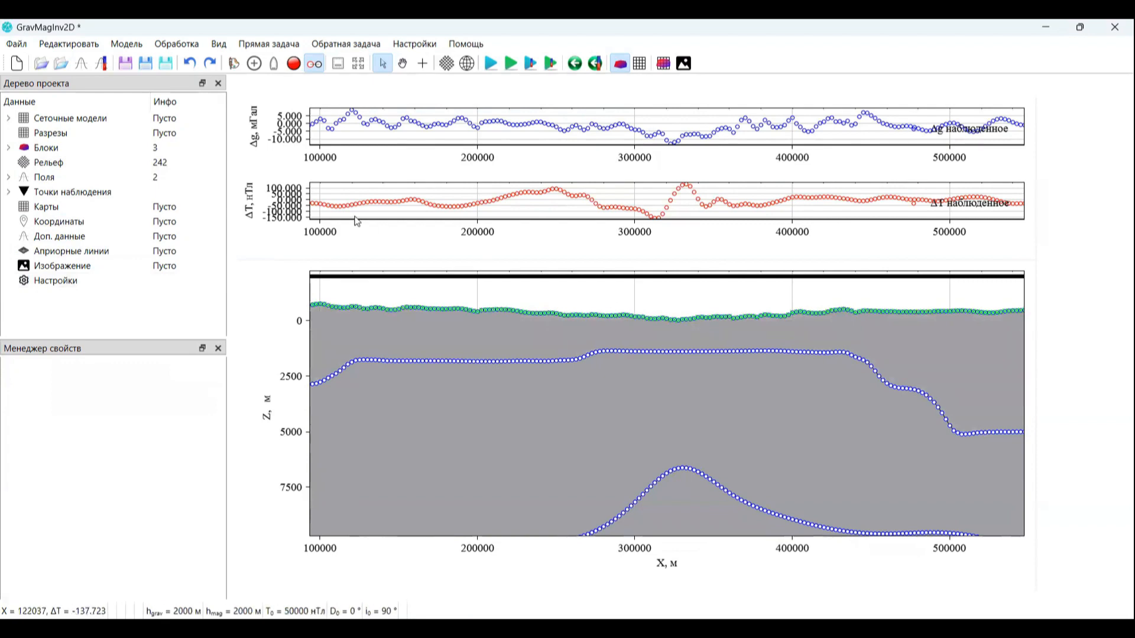
double_click(527, 359)
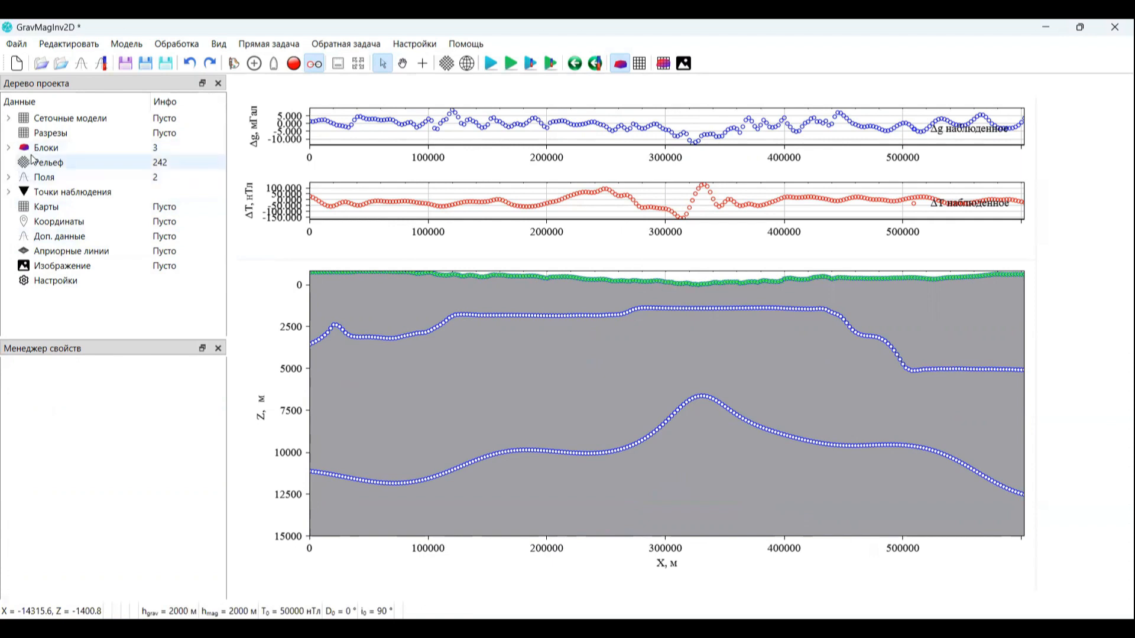
Step: In the block parameters table, set the densities of blocks 1, 2 and 3 to 2.3, 2.4 and 2.5 g/cm³
right_click(562, 356)
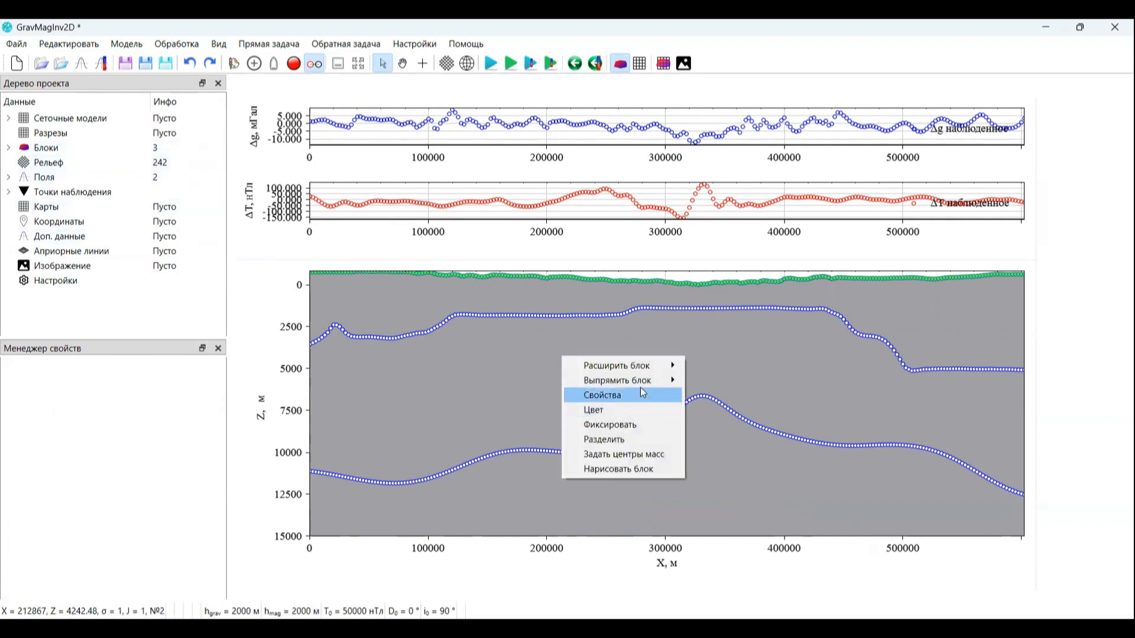
left_click(156, 26)
left_click(142, 44)
mouse_move(175, 46)
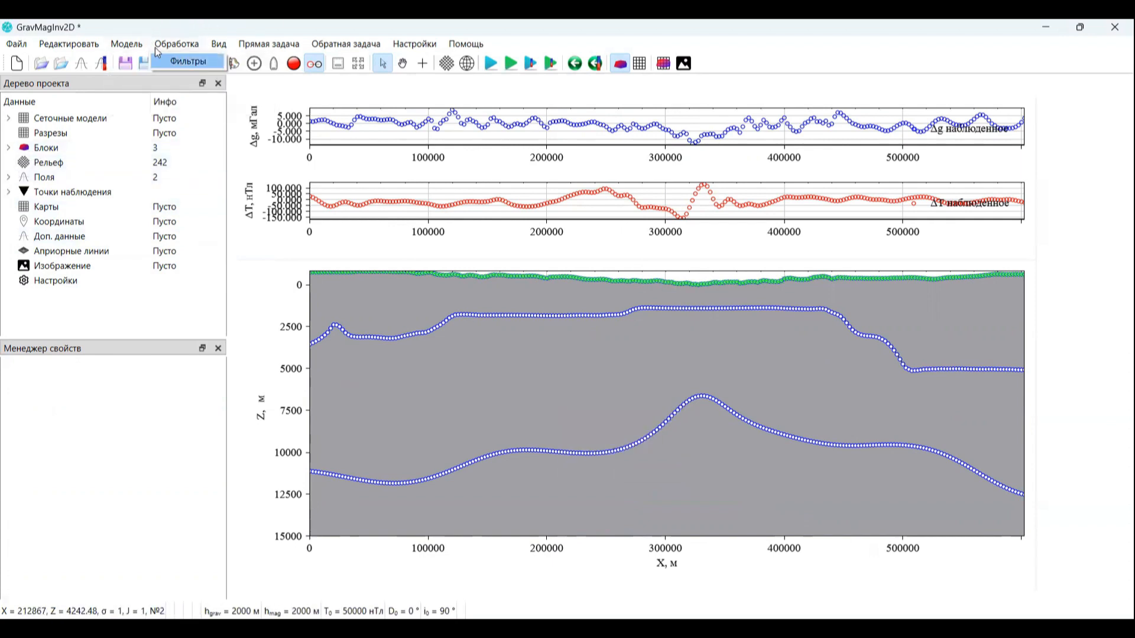
mouse_move(236, 61)
left_click(357, 65)
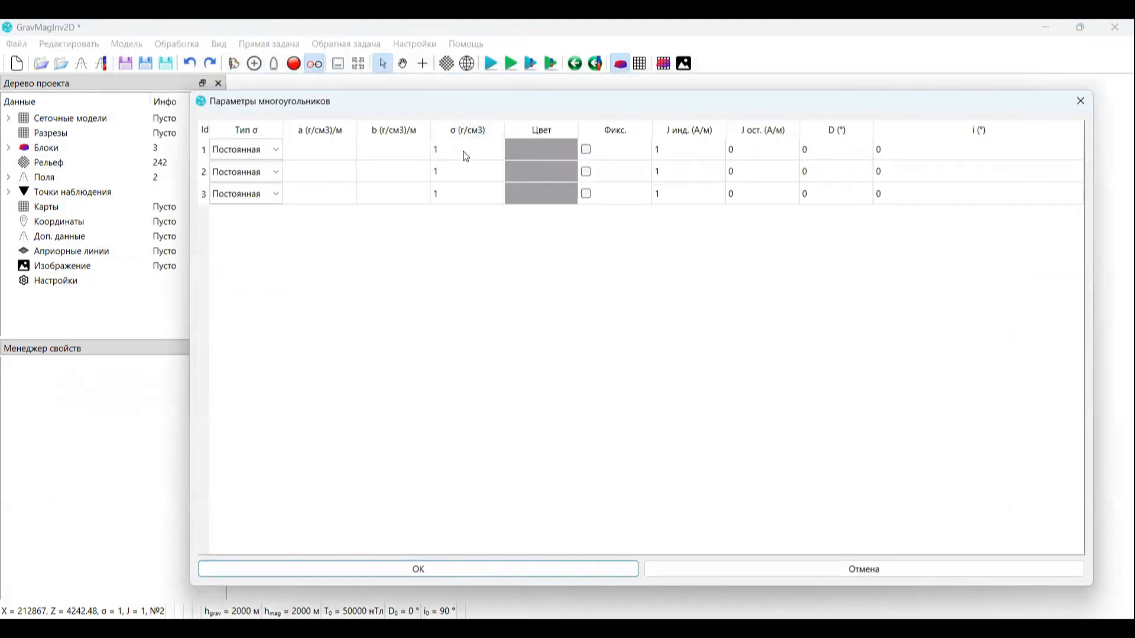
left_click_drag(386, 104, 648, 118)
left_click(735, 165)
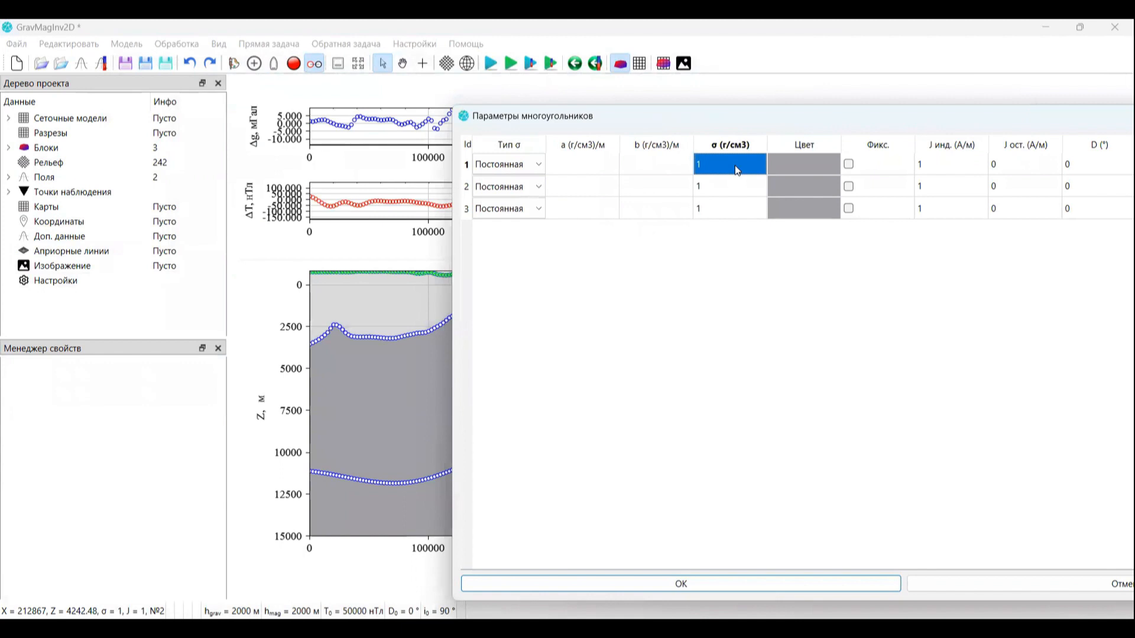
type("2.3")
key("Return")
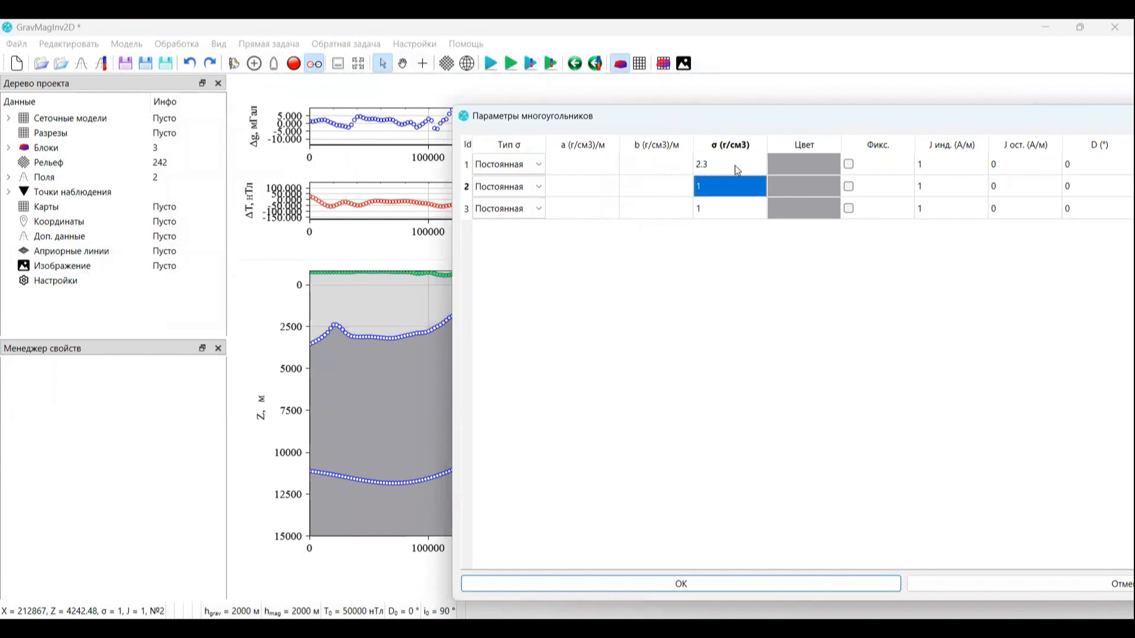
type("2.4")
key("Return")
type("2.5")
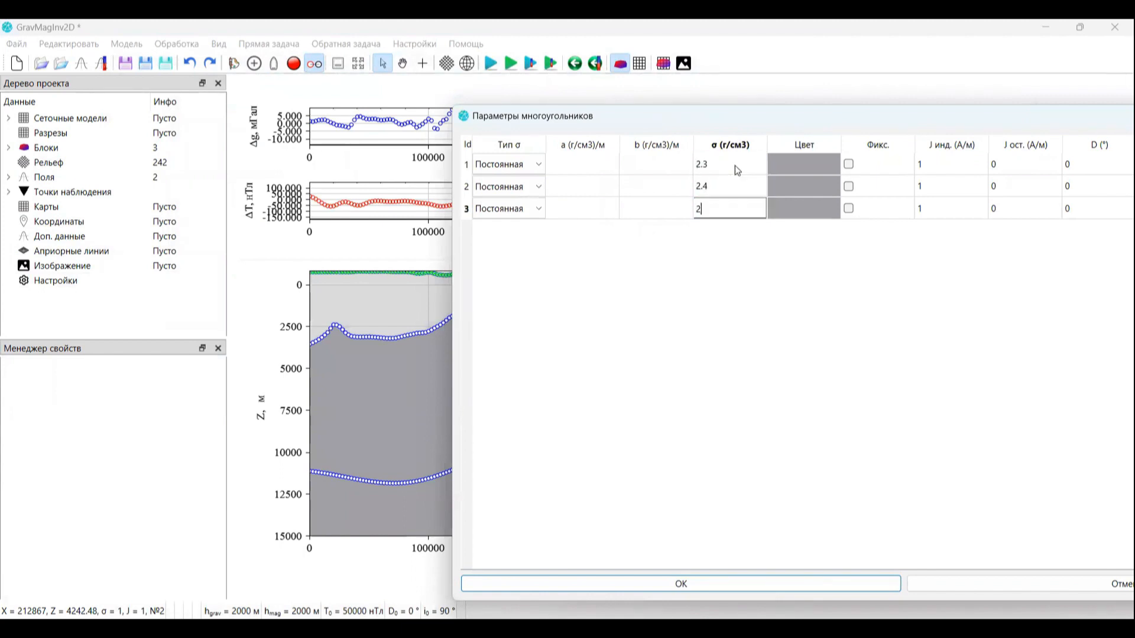
key("Return")
Step: Set the induced magnetization (J инд.) of blocks 1 and 3 to 0 A/m and accept the block parameters
left_click_drag(848, 124, 777, 74)
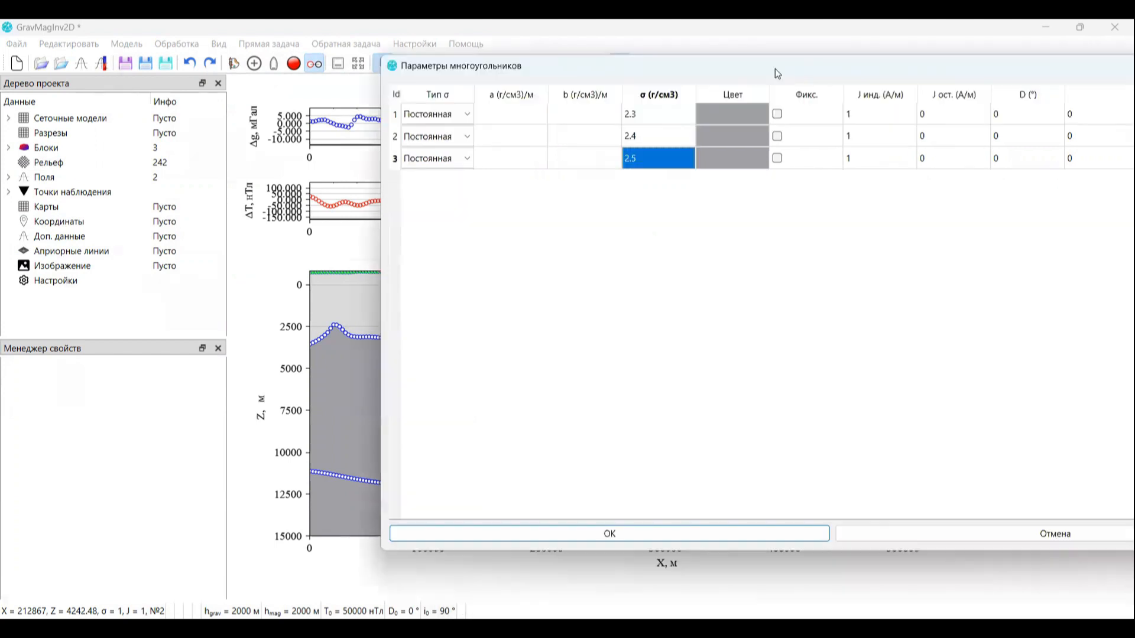
left_click(876, 118)
type("0")
key("Down")
key("Down")
type("0")
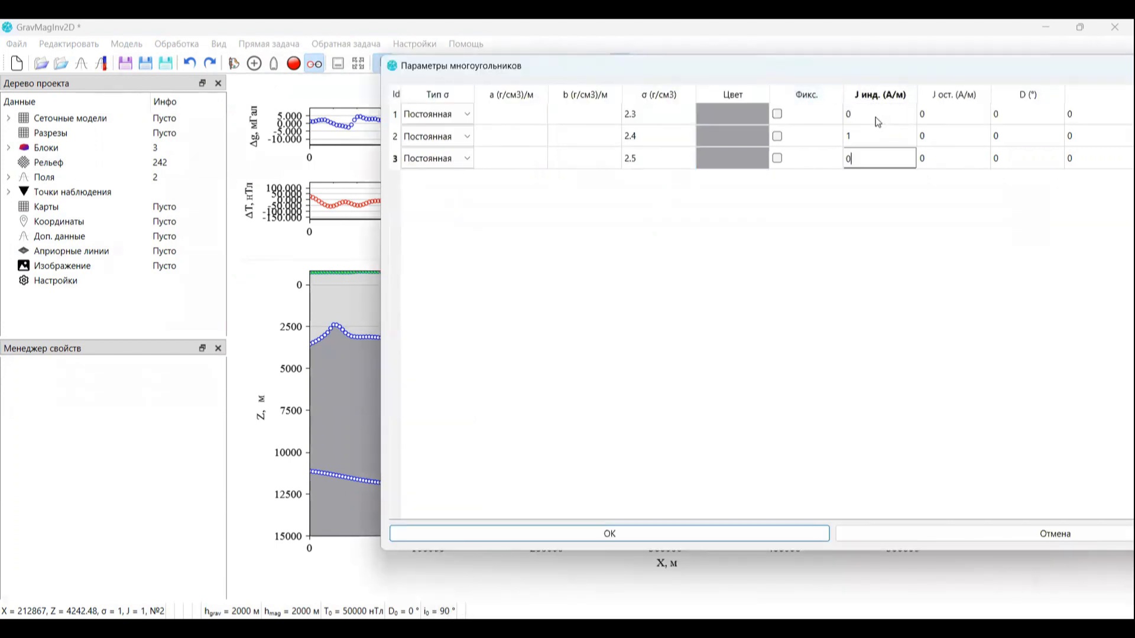
key("Return")
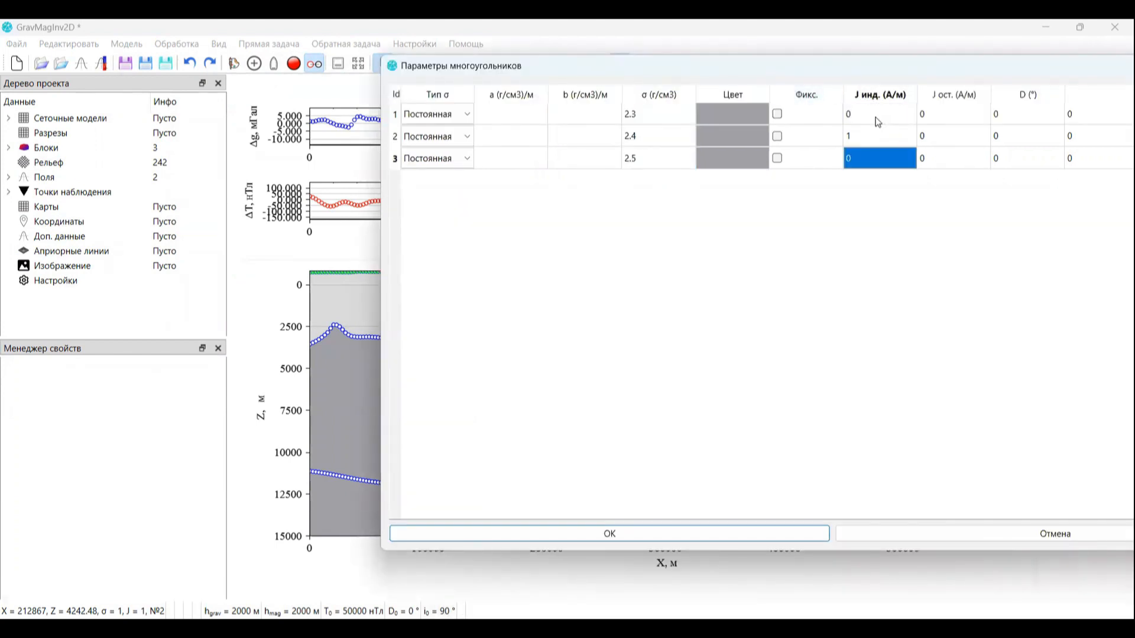
left_click(623, 529)
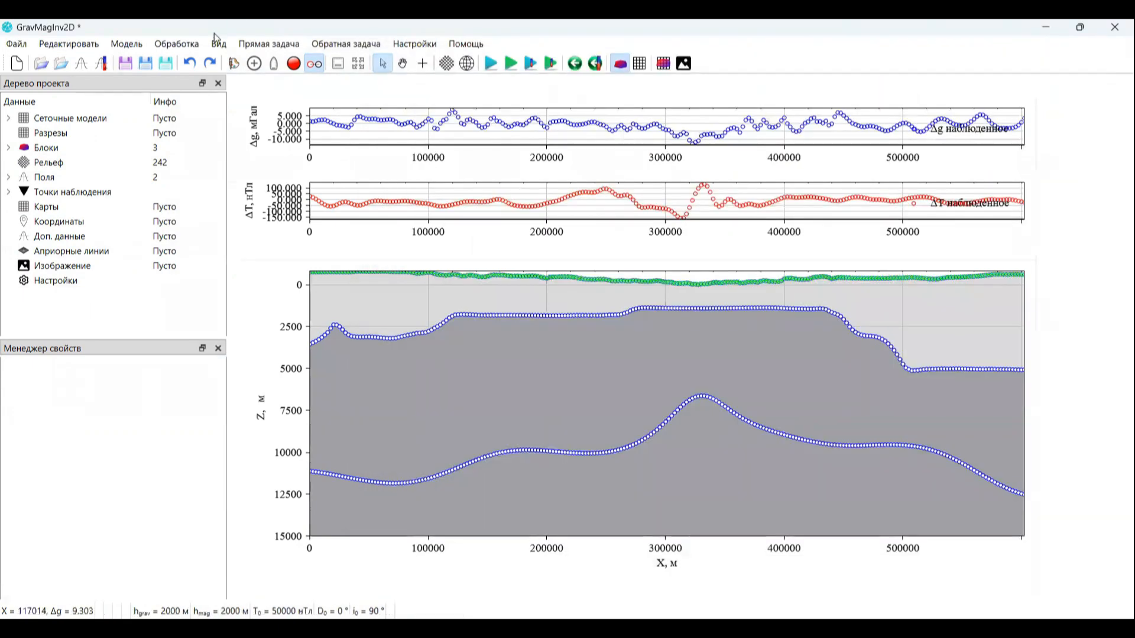
Step: Color the blocks by density (Раскрасить по плотности) and narrow the project tree to widen the plots
left_click(217, 42)
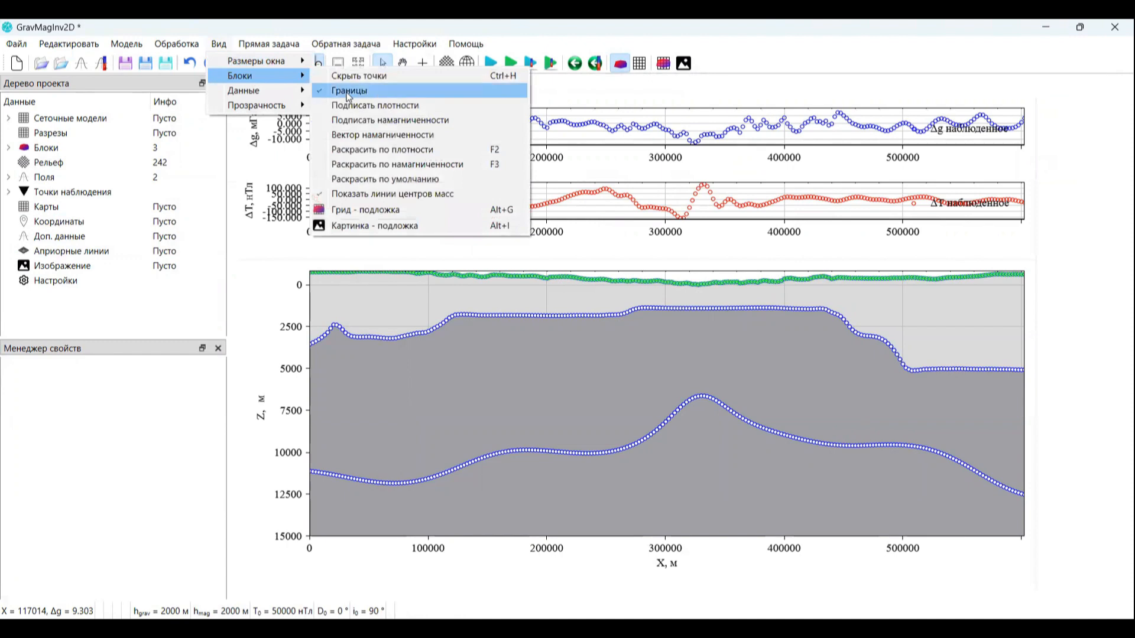
left_click(463, 149)
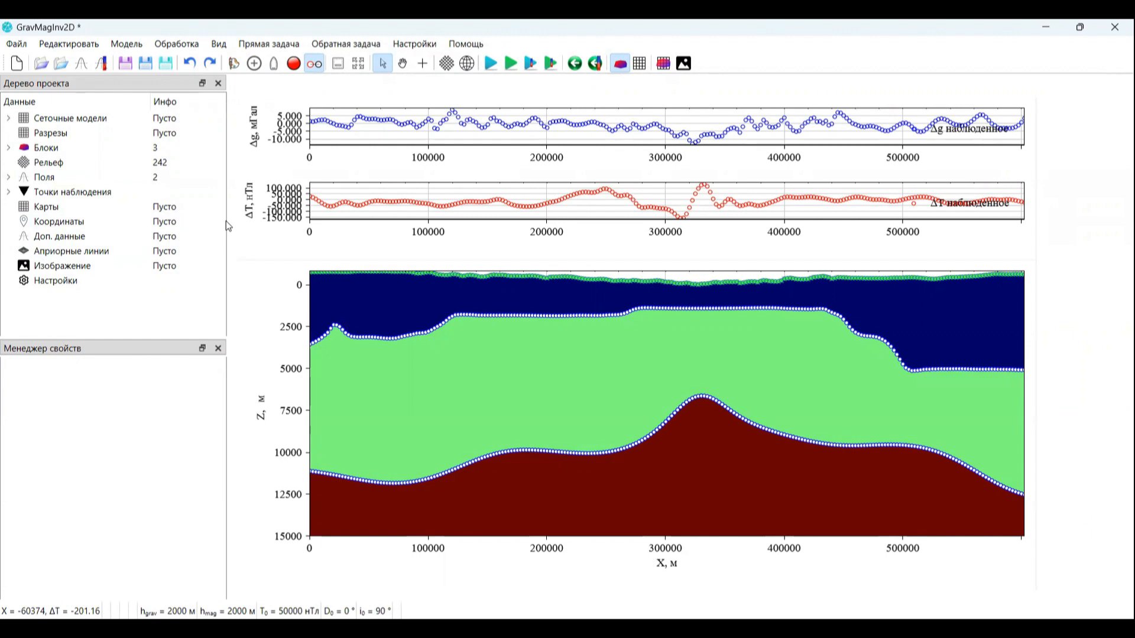
left_click_drag(228, 222, 159, 224)
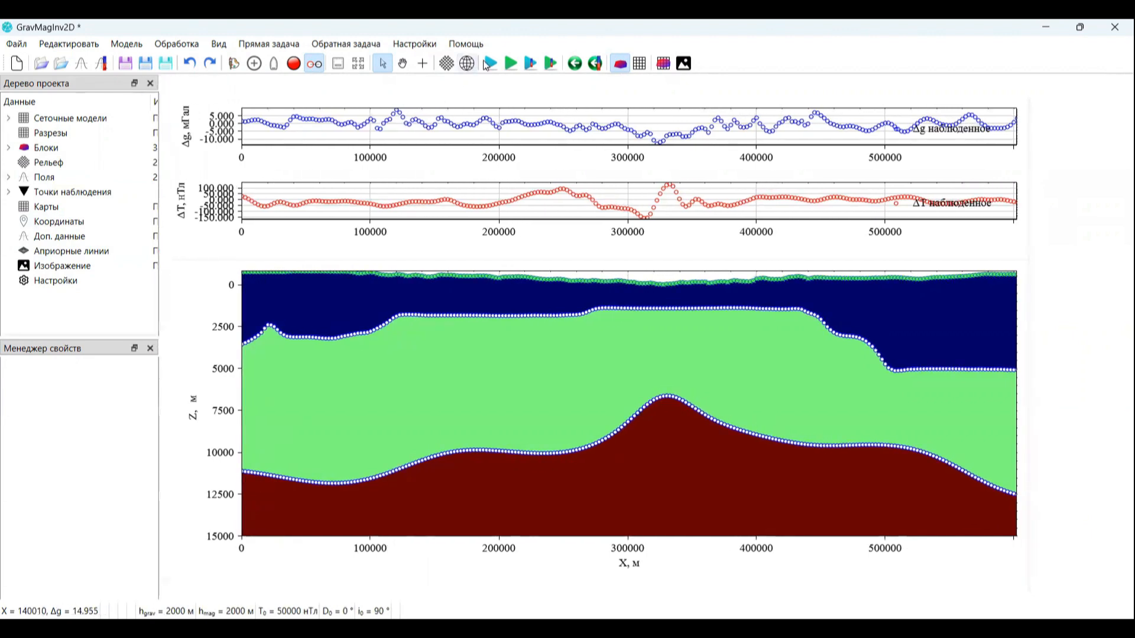
Step: Compute the forward gravity and magnetic fields of the block model and enlarge the two field plots' height
left_click(486, 65)
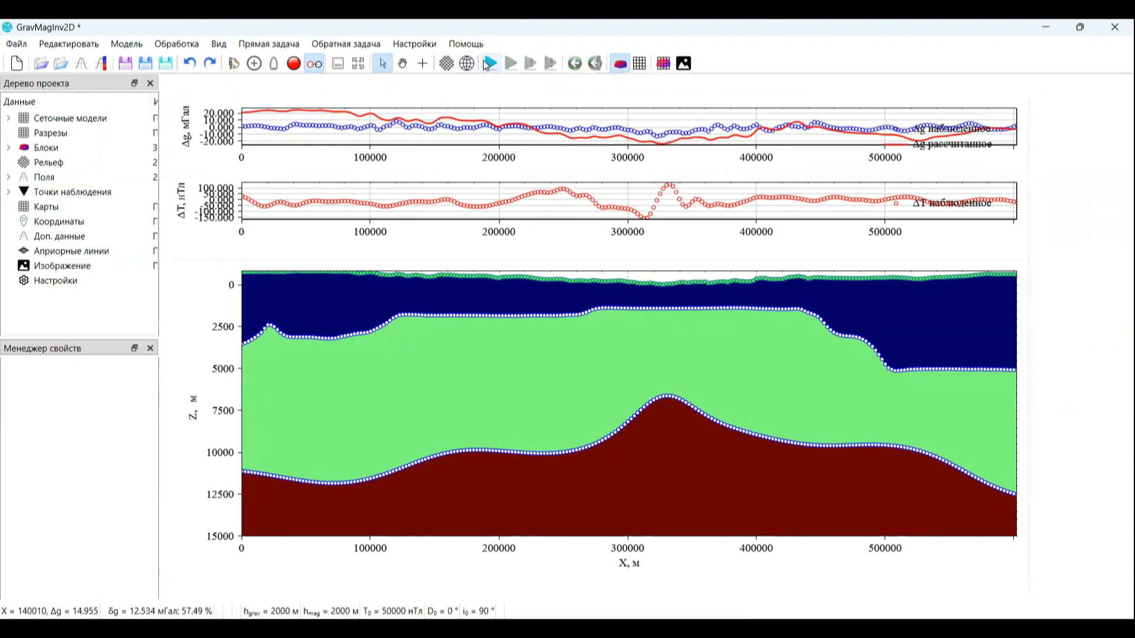
left_click(534, 68)
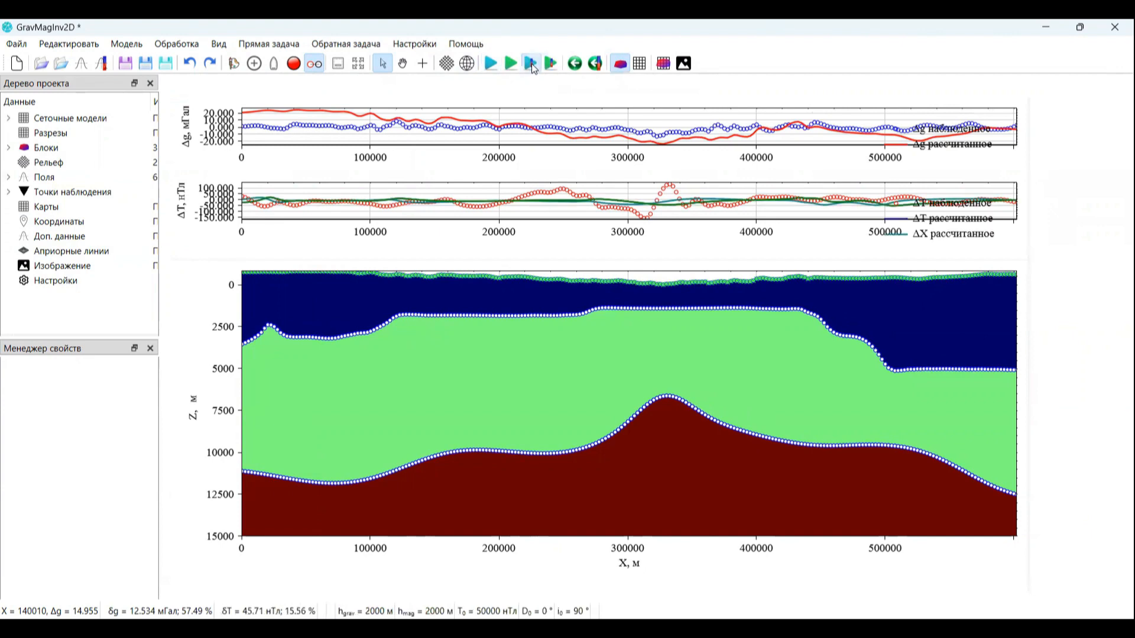
left_click_drag(584, 259, 588, 292)
left_click(593, 344)
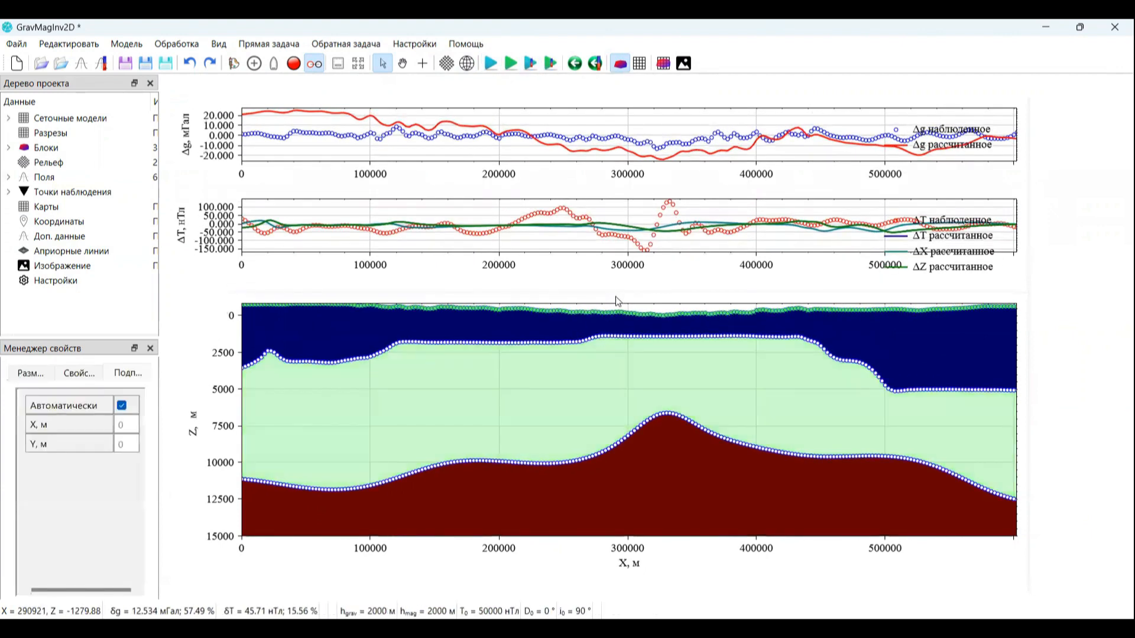
left_click_drag(616, 297, 615, 329)
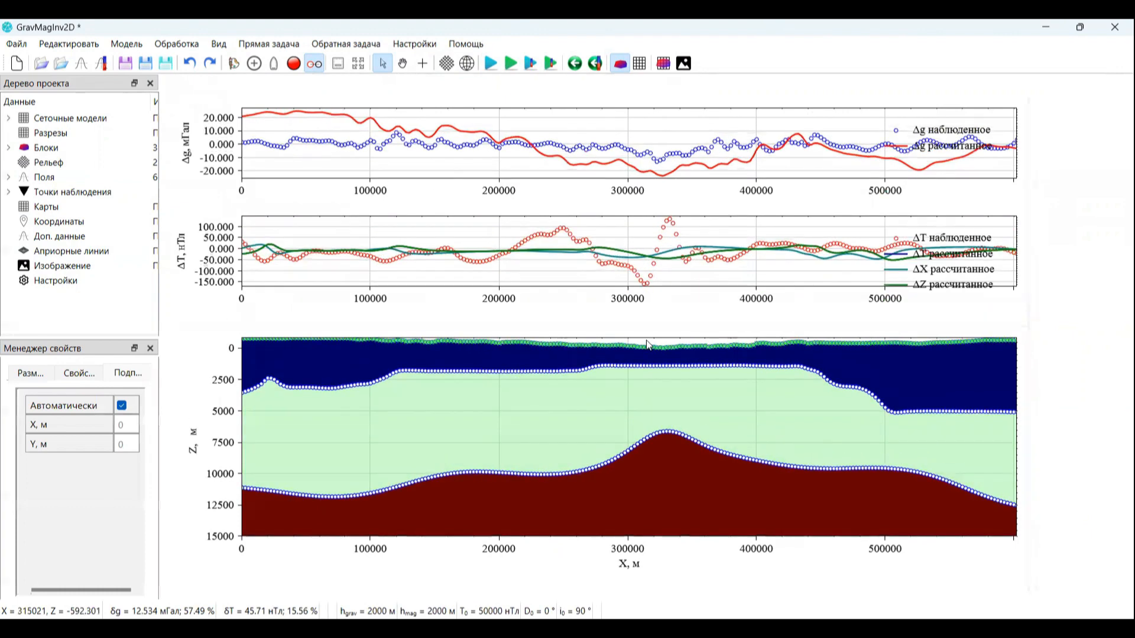
Step: Hide the ΔX and ΔZ curves in the magnetic plot and shift both field plots' legends up and outward off the curves
right_click(630, 221)
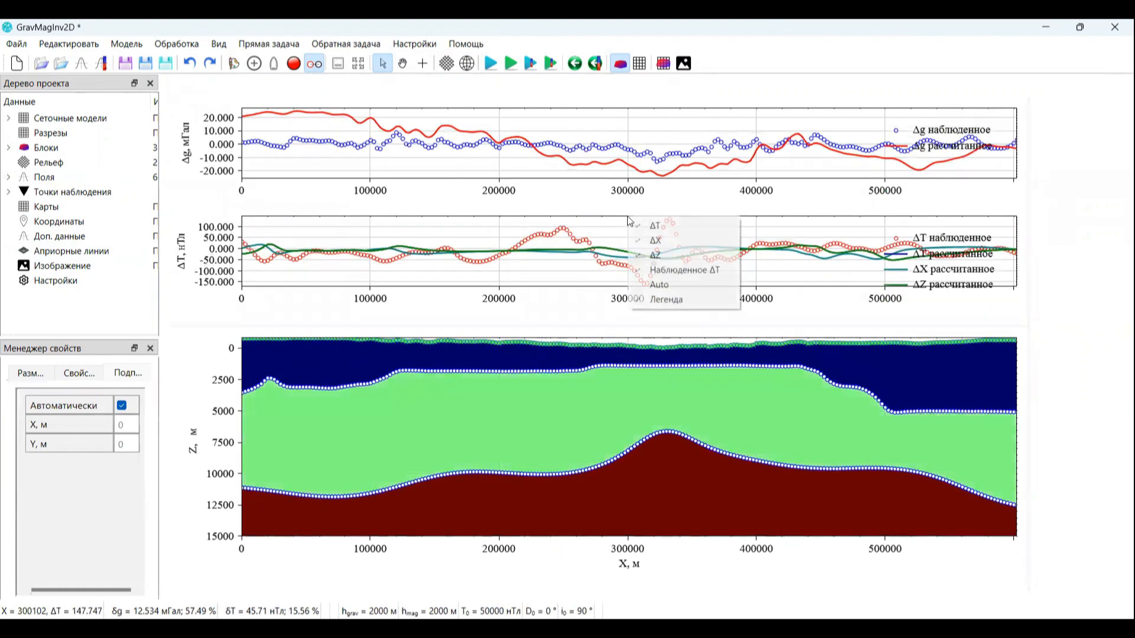
left_click(662, 241)
right_click(744, 236)
left_click(763, 281)
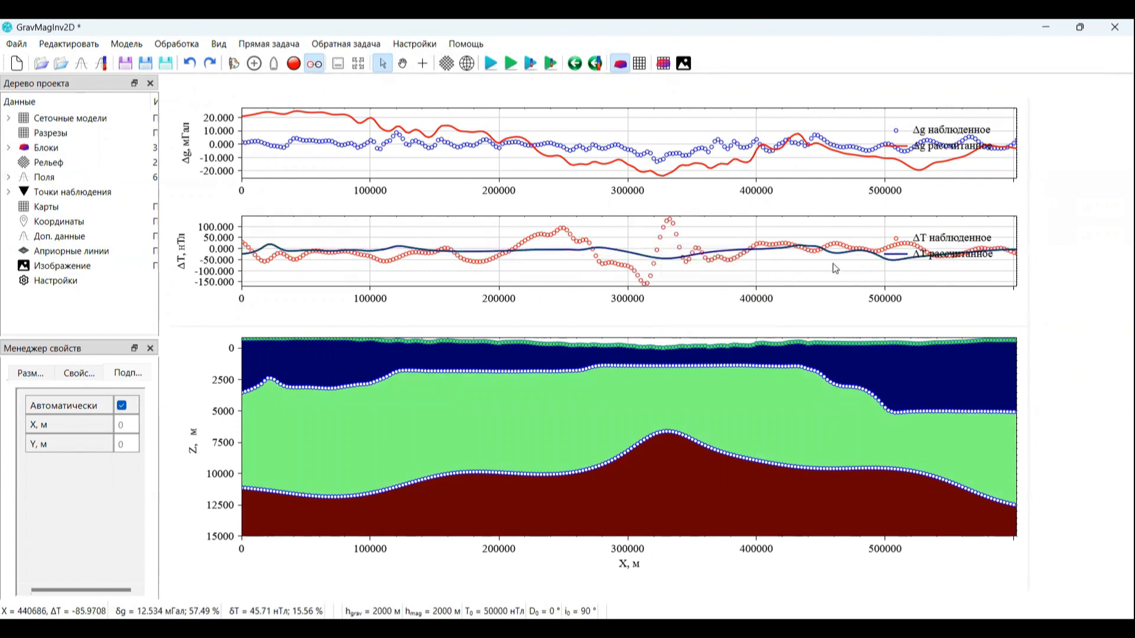
left_click_drag(924, 248, 940, 232)
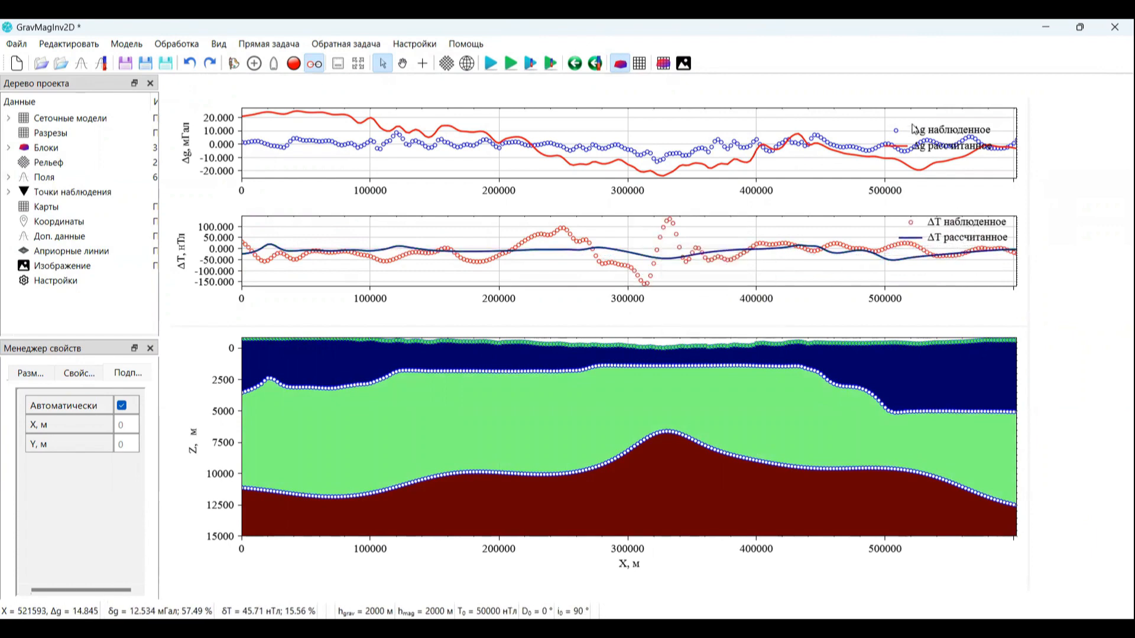
left_click_drag(946, 144, 956, 129)
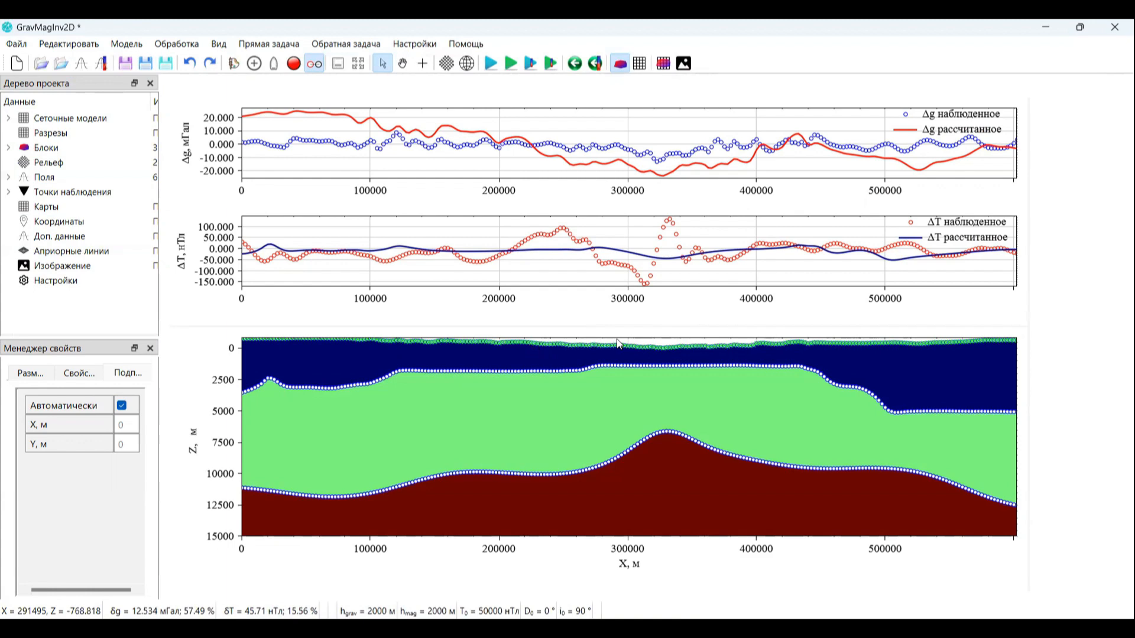
Step: Replace the block densities with relative values of 0, 0.1 and 0.2 g/cm³ for blocks 1, 2 and 3
scroll(598, 396, "down", 3)
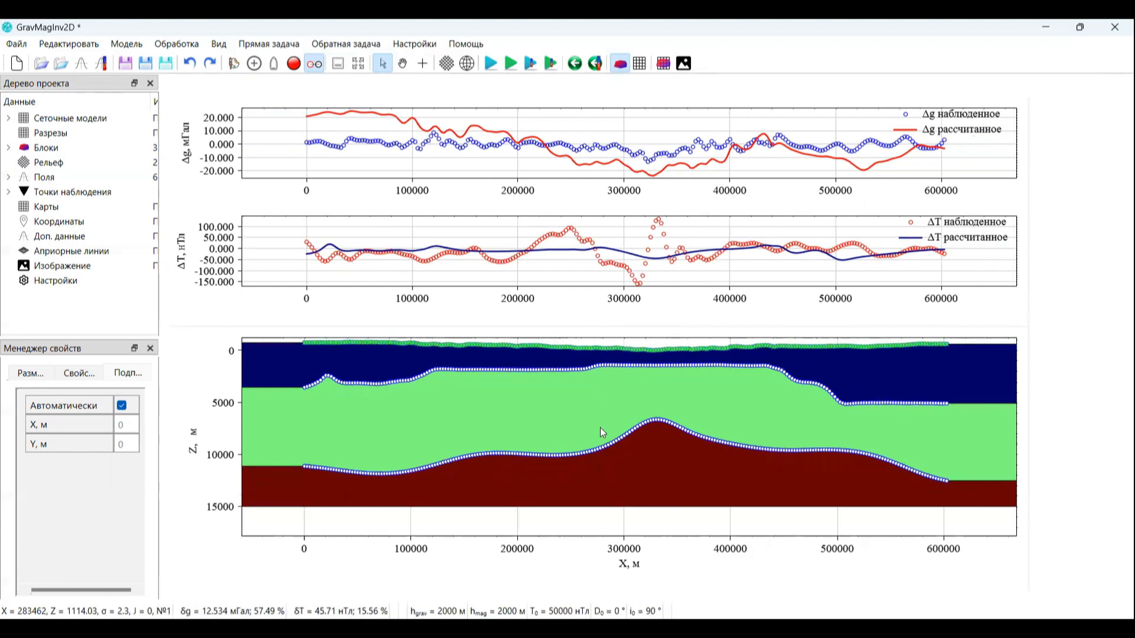
scroll(597, 391, "up", 3)
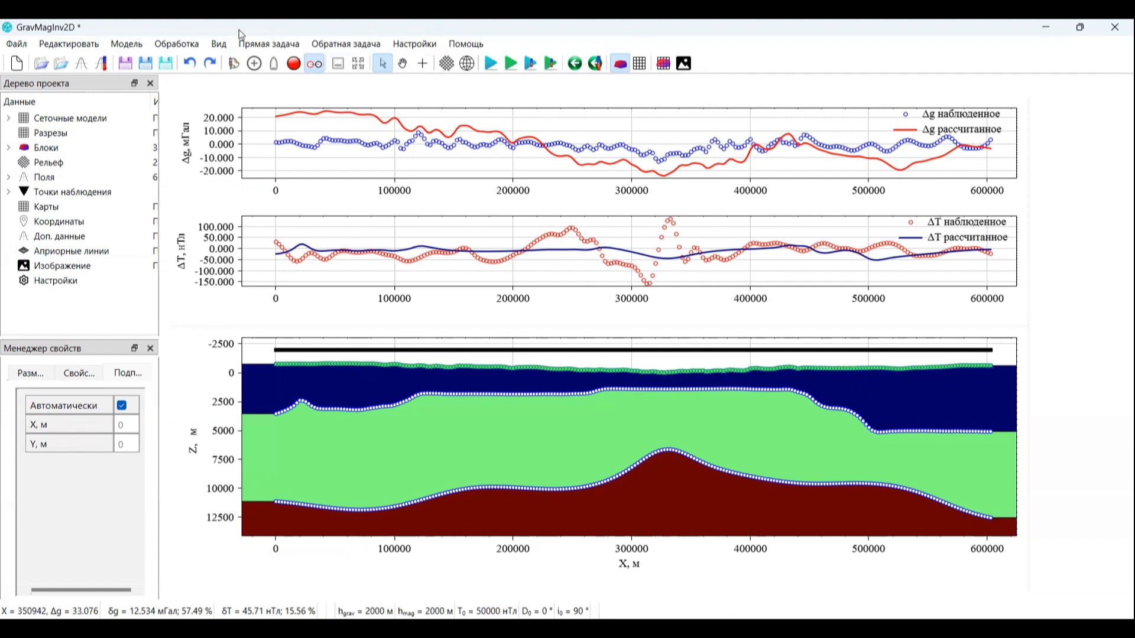
left_click(122, 44)
mouse_move(251, 62)
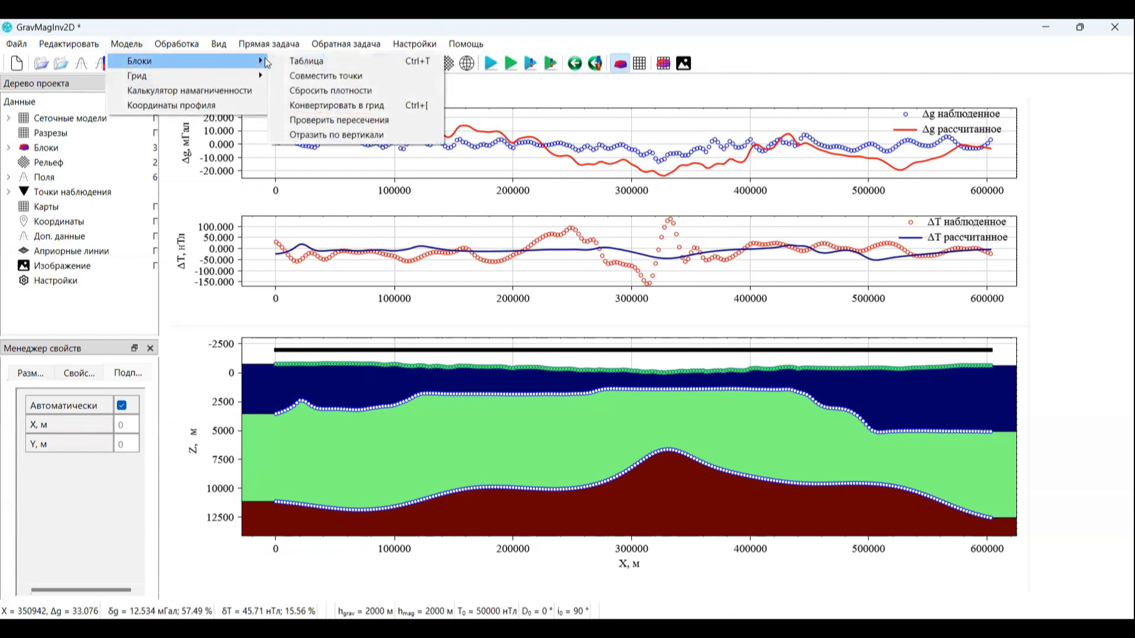
left_click(296, 62)
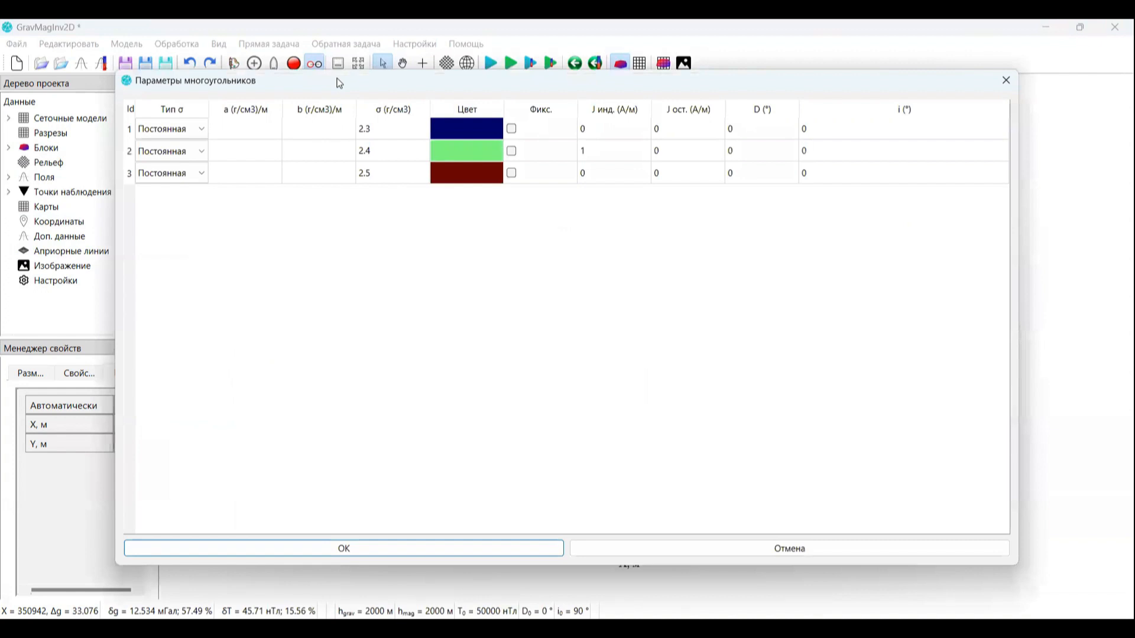
left_click_drag(340, 83, 876, 86)
left_click(932, 135)
type("0")
key("Return")
type("0.1")
key("Return")
key("Down")
type("0.2")
key("Return")
left_click(902, 551)
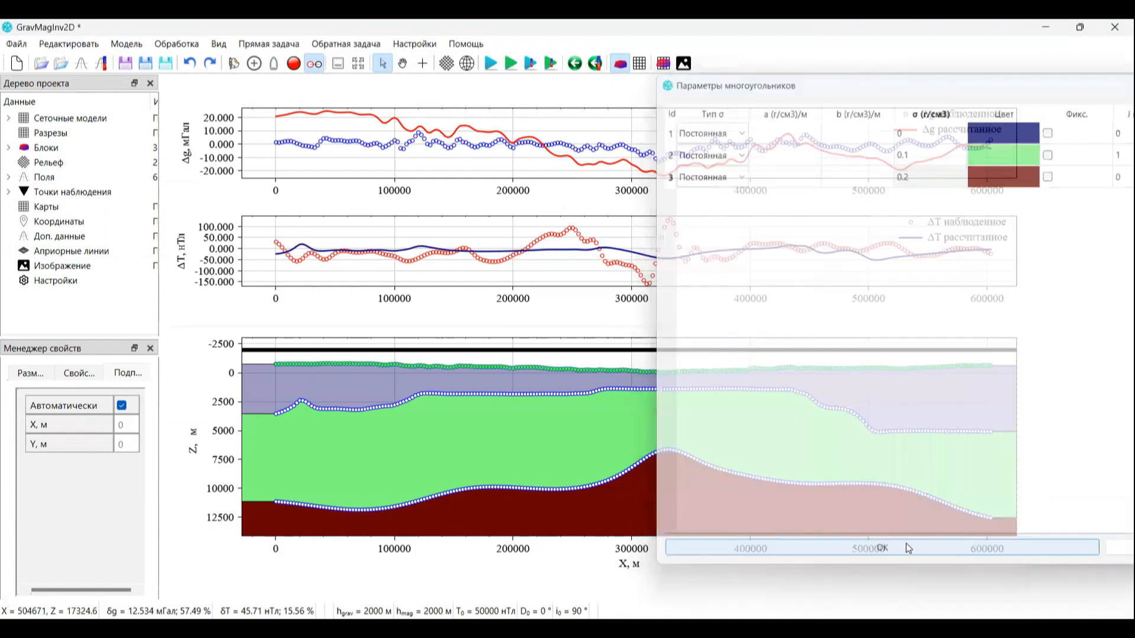
Step: Recompute the forward gravity field of the block model using the relative densities
left_click(495, 65)
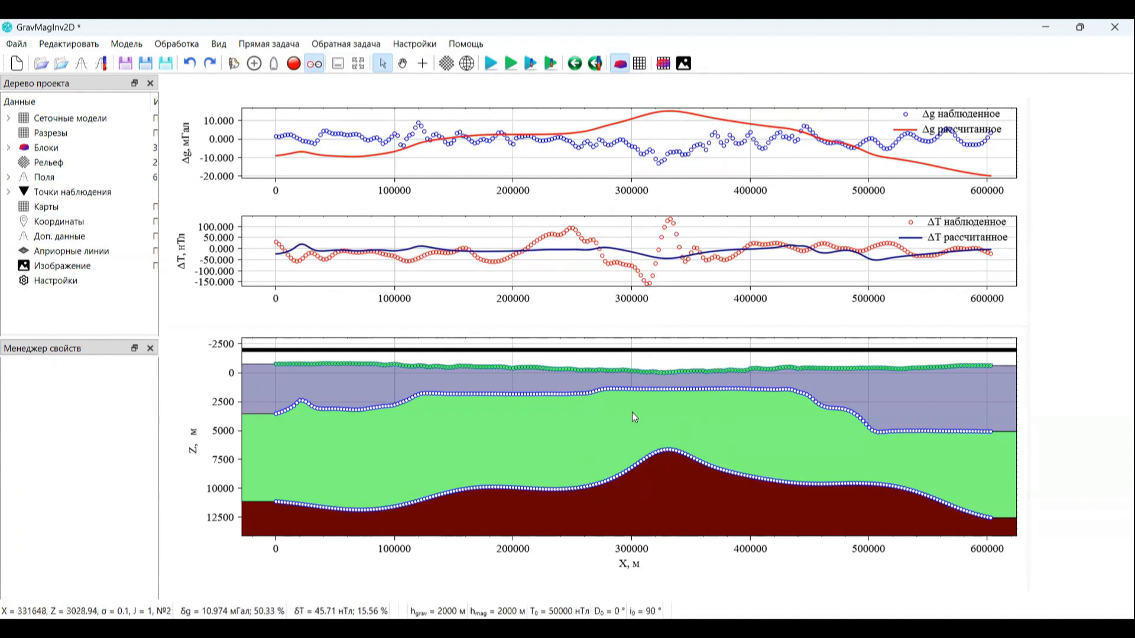
left_click(644, 461)
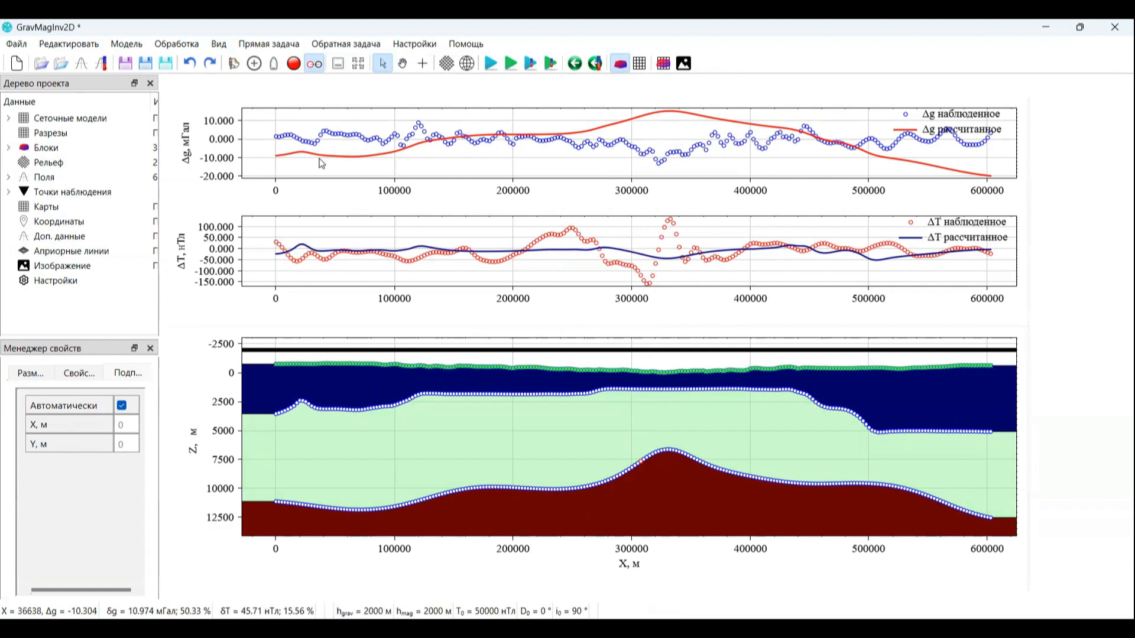
Step: Set the densities of blocks 1, 2 and 3 to absolute values of 2.3, 2.4 and 2.5 g/cm³
left_click(126, 44)
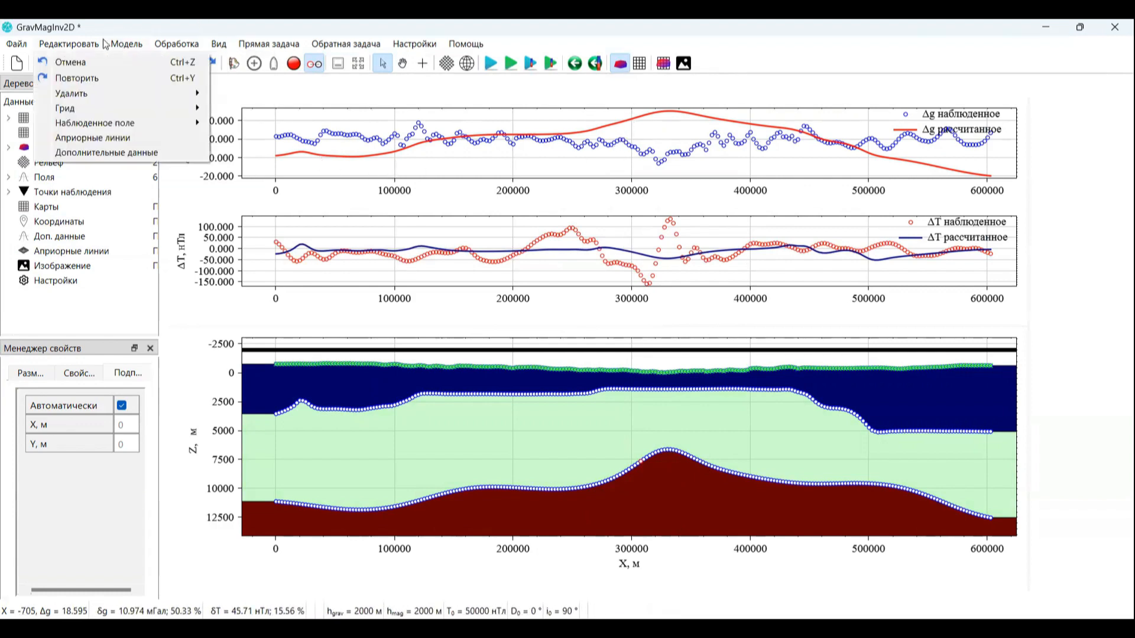
mouse_move(144, 63)
left_click(349, 62)
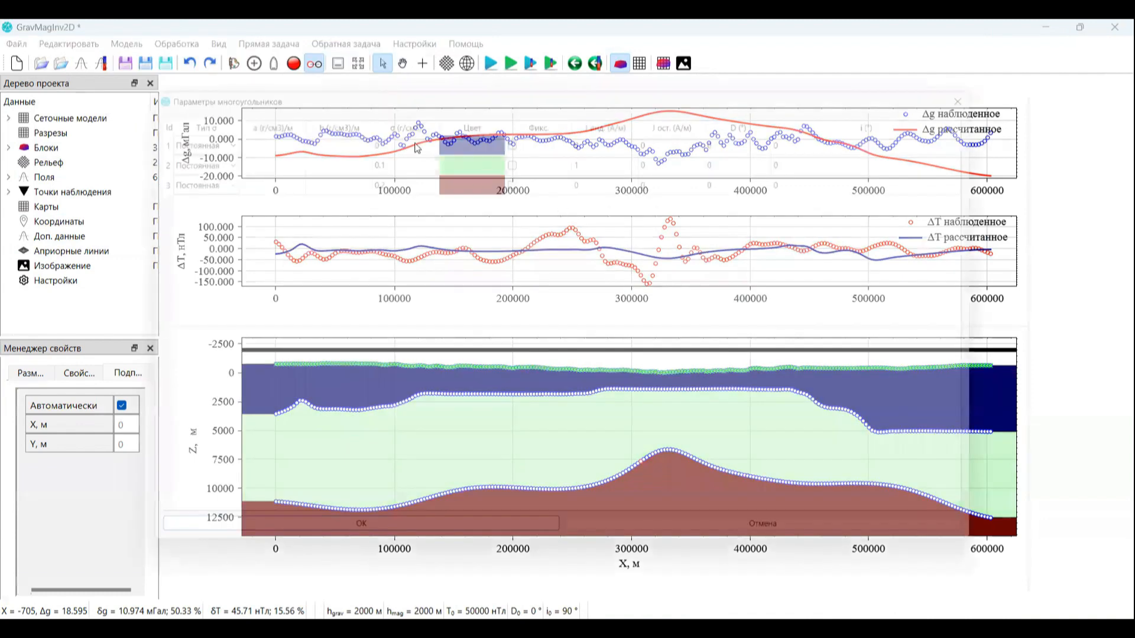
type("2.3")
key("Down")
type("2.4")
key("Down")
type("2.5")
key("Return")
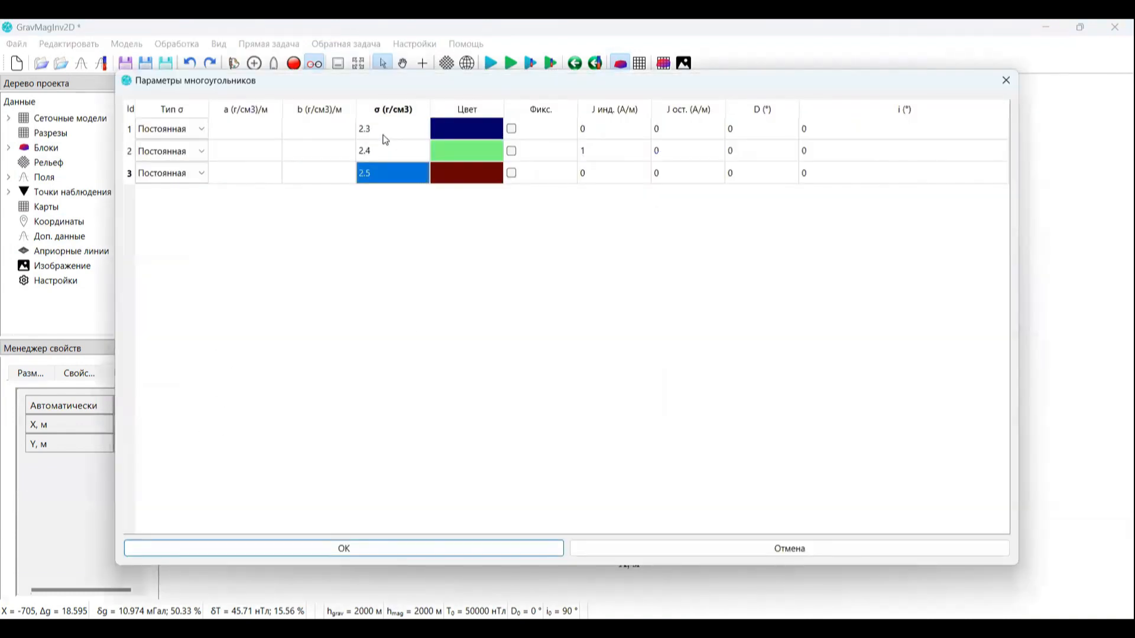
left_click(443, 547)
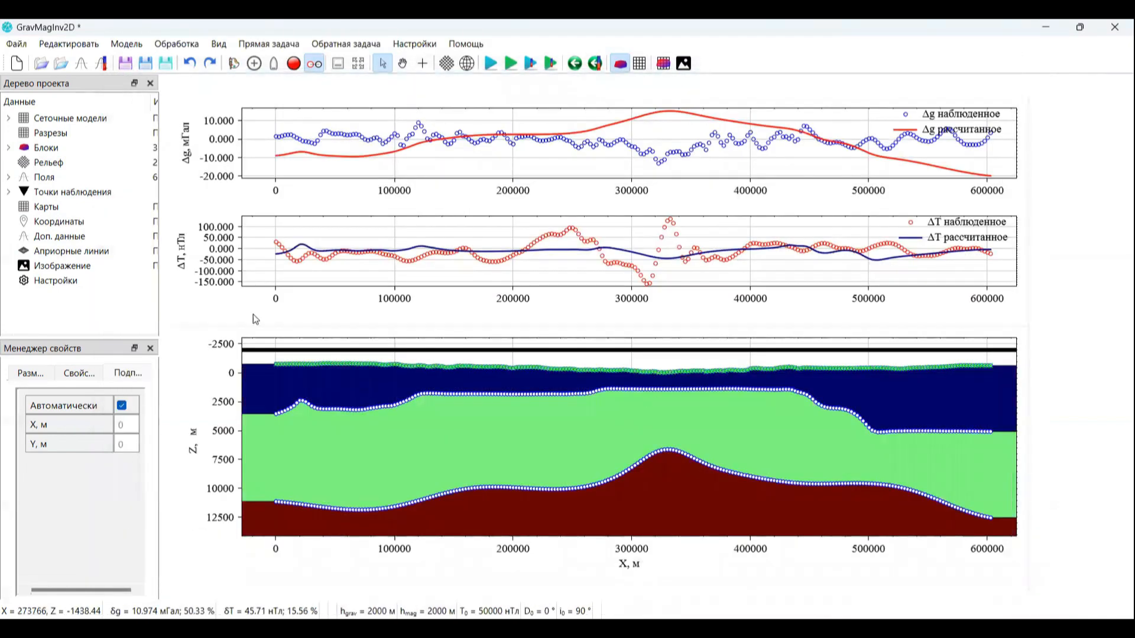
Step: Widen the project tree and set the background density to 2.3 g/cm³ in the calculation settings
left_click(47, 280)
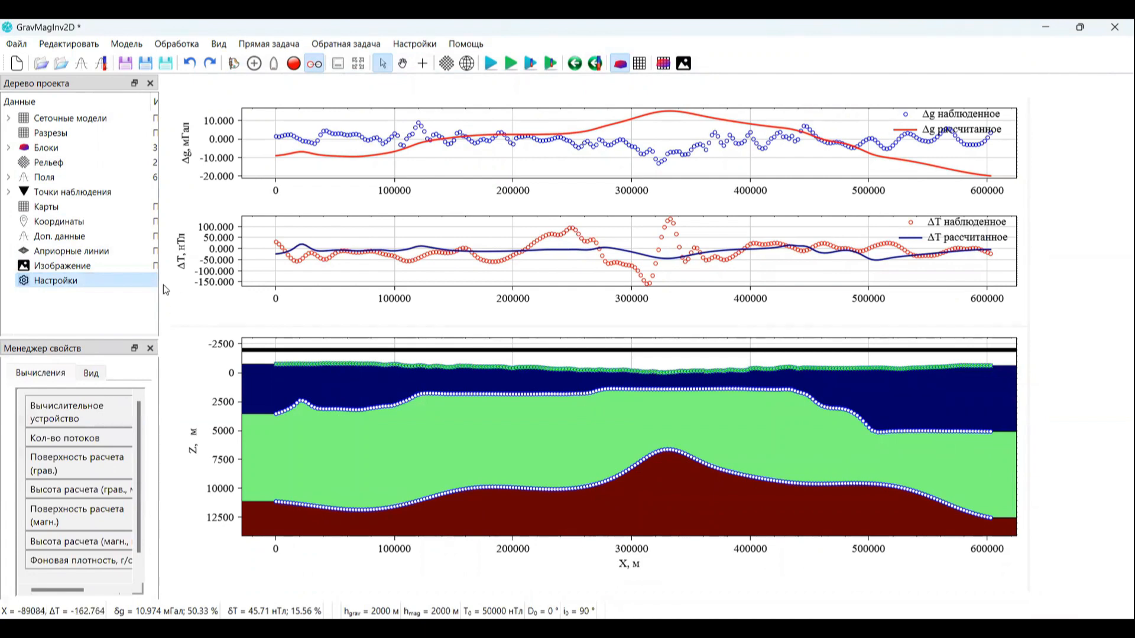
left_click_drag(216, 290, 232, 286)
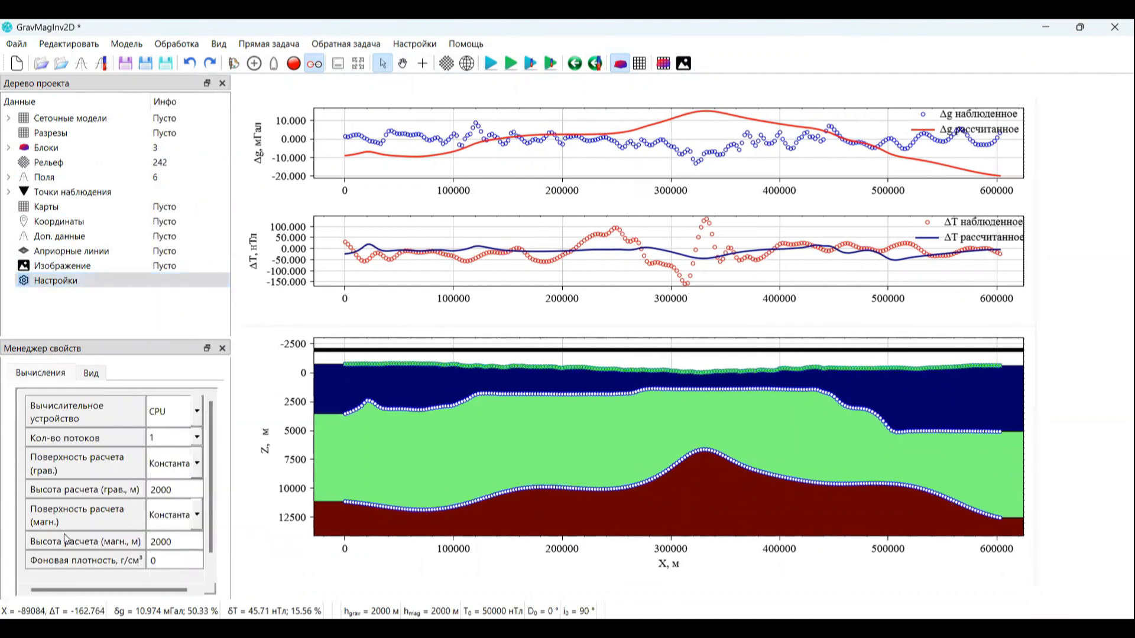
left_click(173, 561)
double_click(172, 560)
type("2.3")
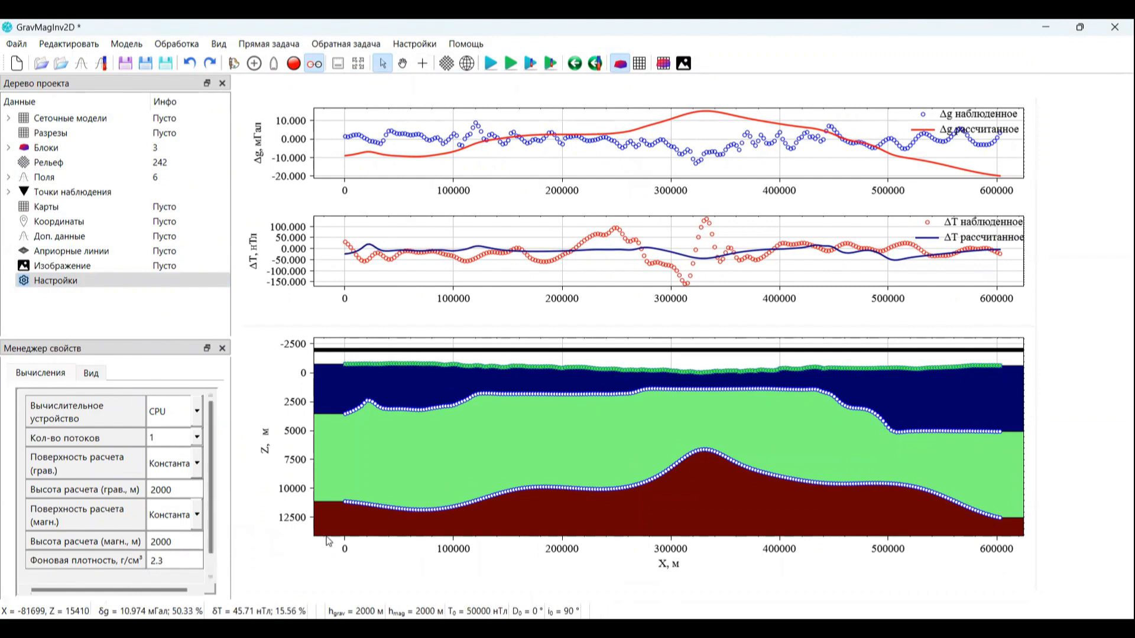
Step: Select each of the three blocks in the section and recheck the background density in the calculation settings
left_click(401, 400)
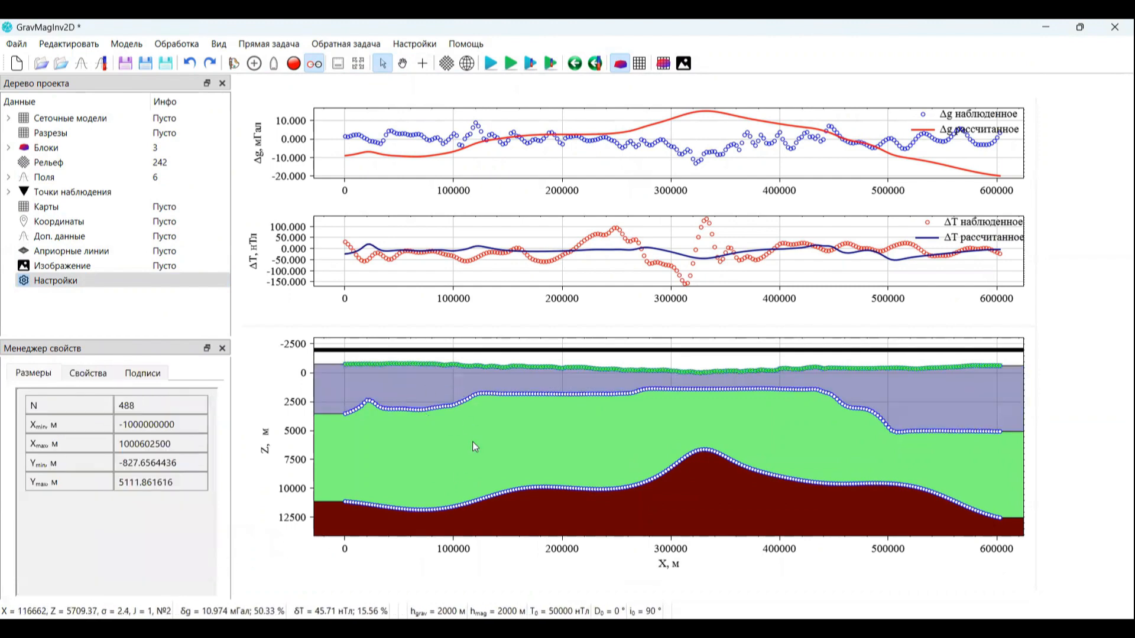
left_click(480, 467)
left_click(687, 499)
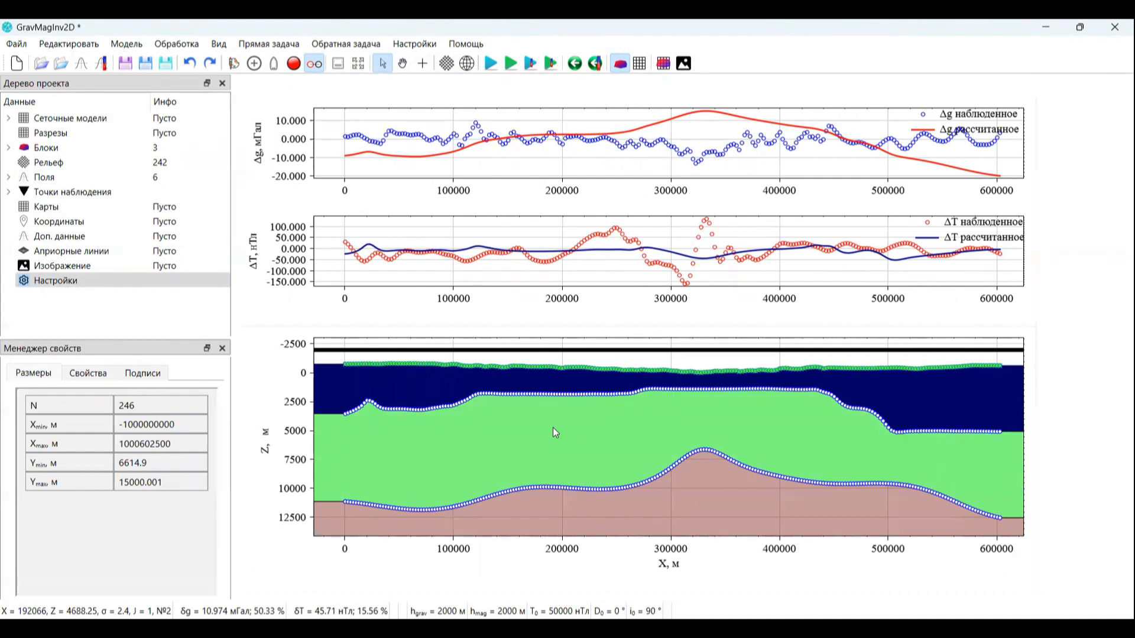
left_click(65, 281)
double_click(194, 562)
left_click(194, 561)
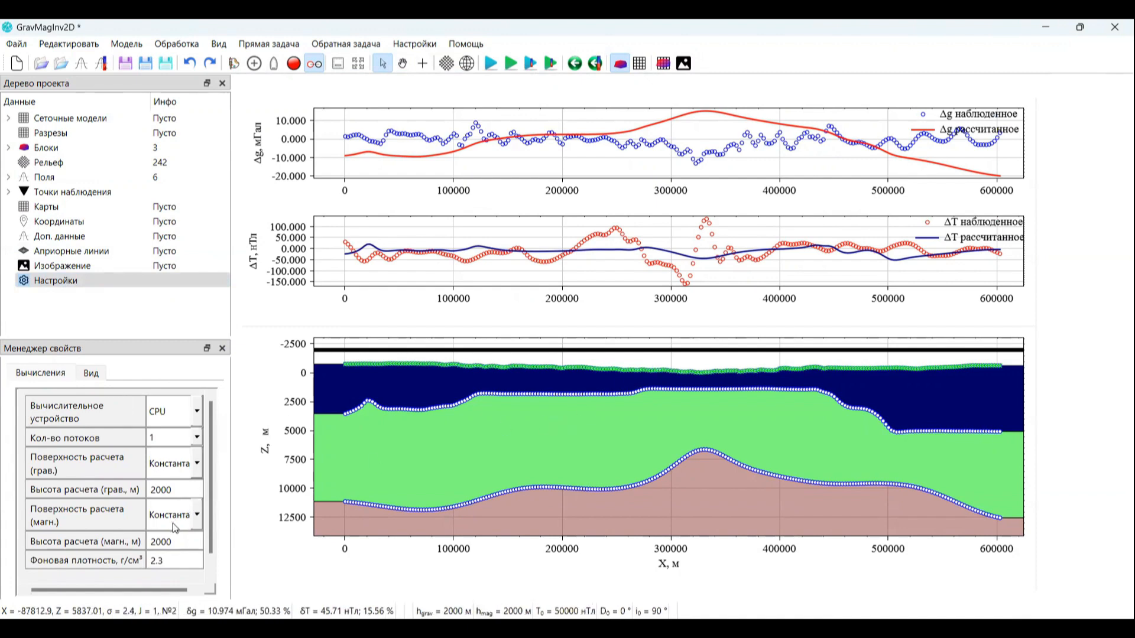
key("Return")
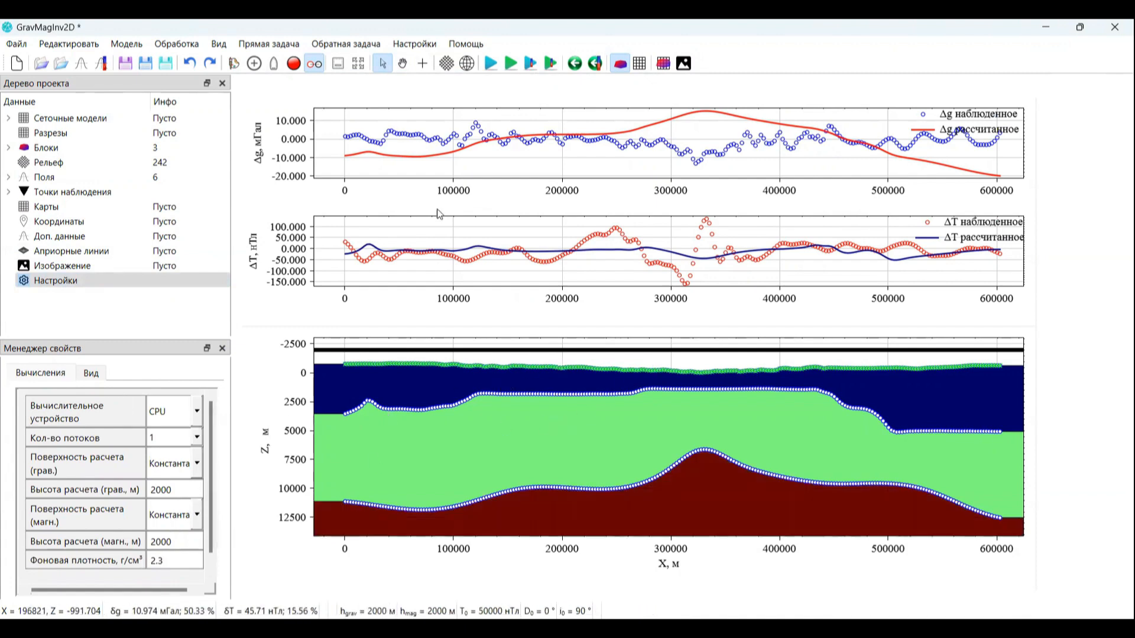
Step: Check the densities in the block parameter table and recompute the forward gravity field with the background density applied
key("ctrl+p")
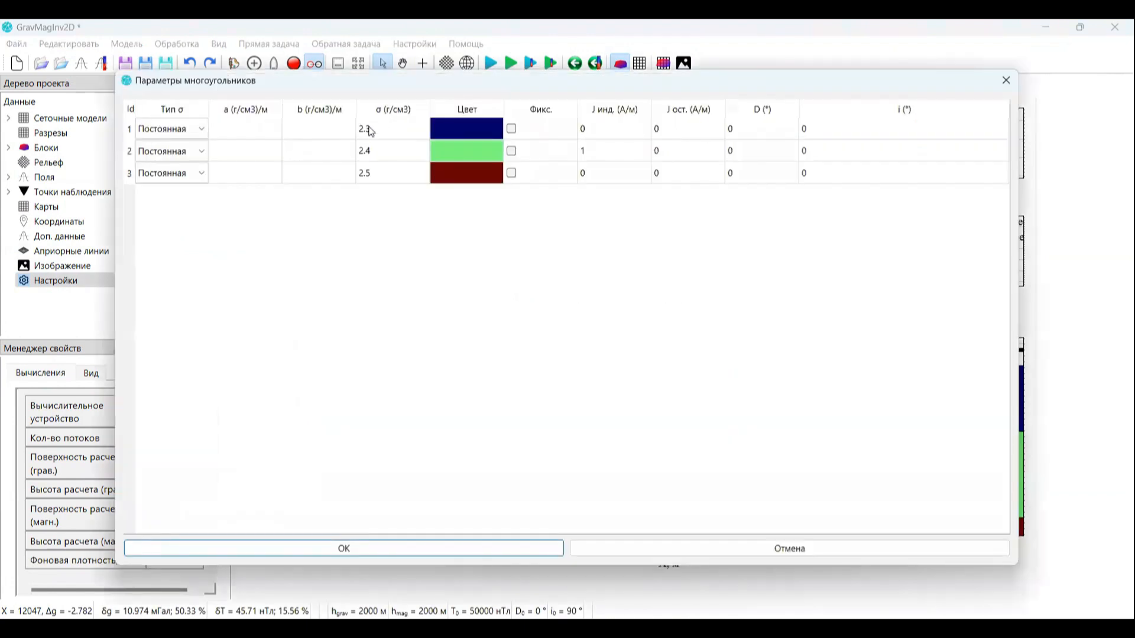
left_click(1006, 80)
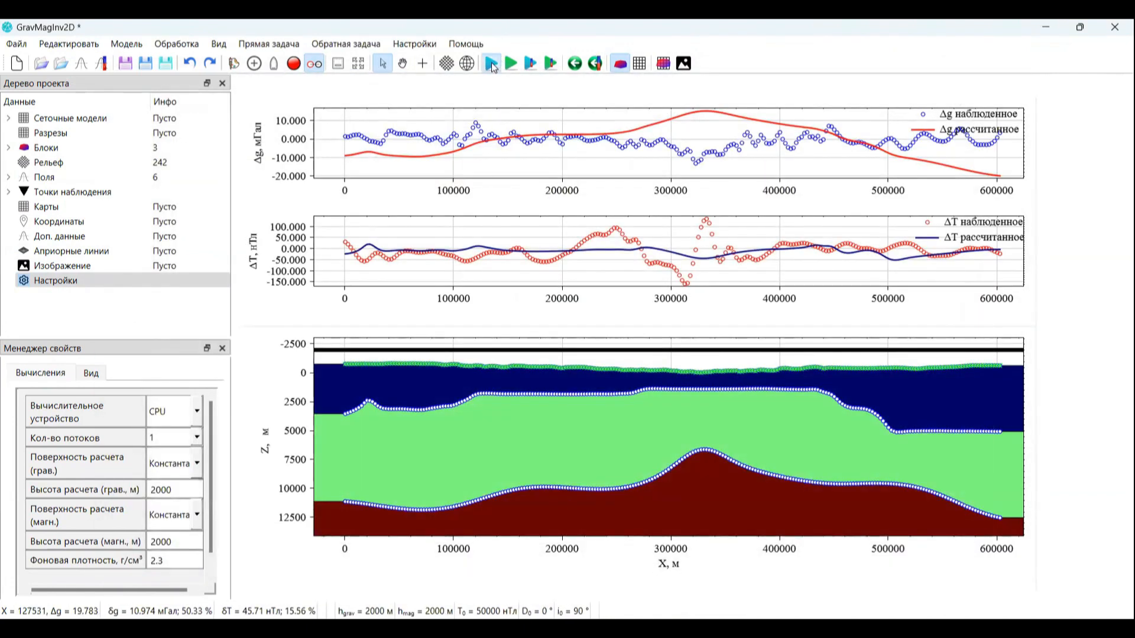
left_click(493, 66)
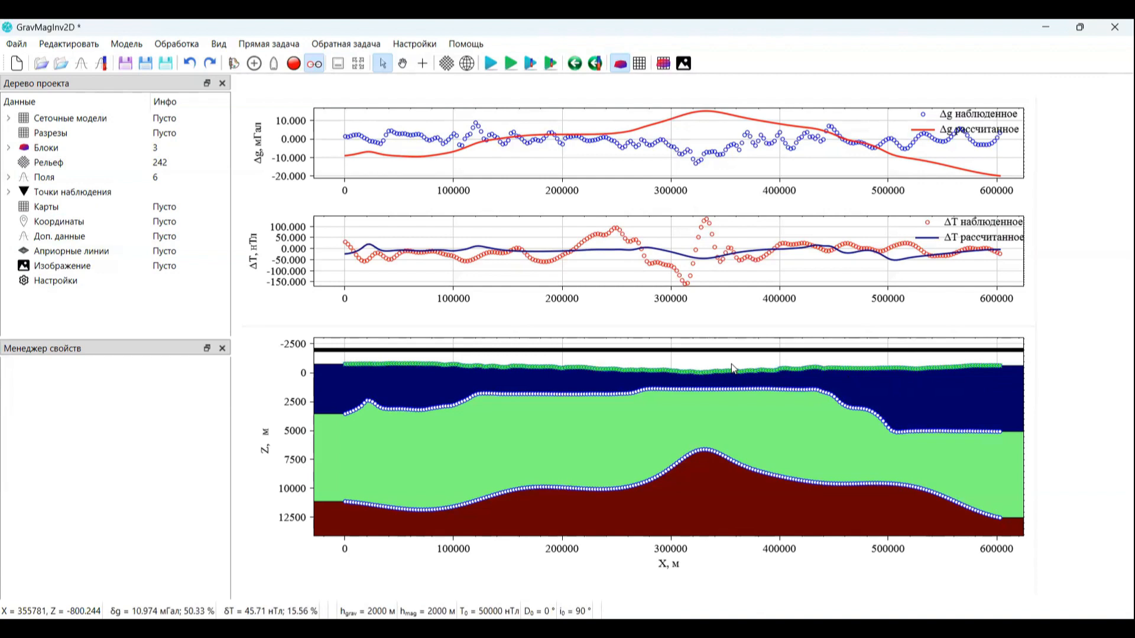
left_click(124, 45)
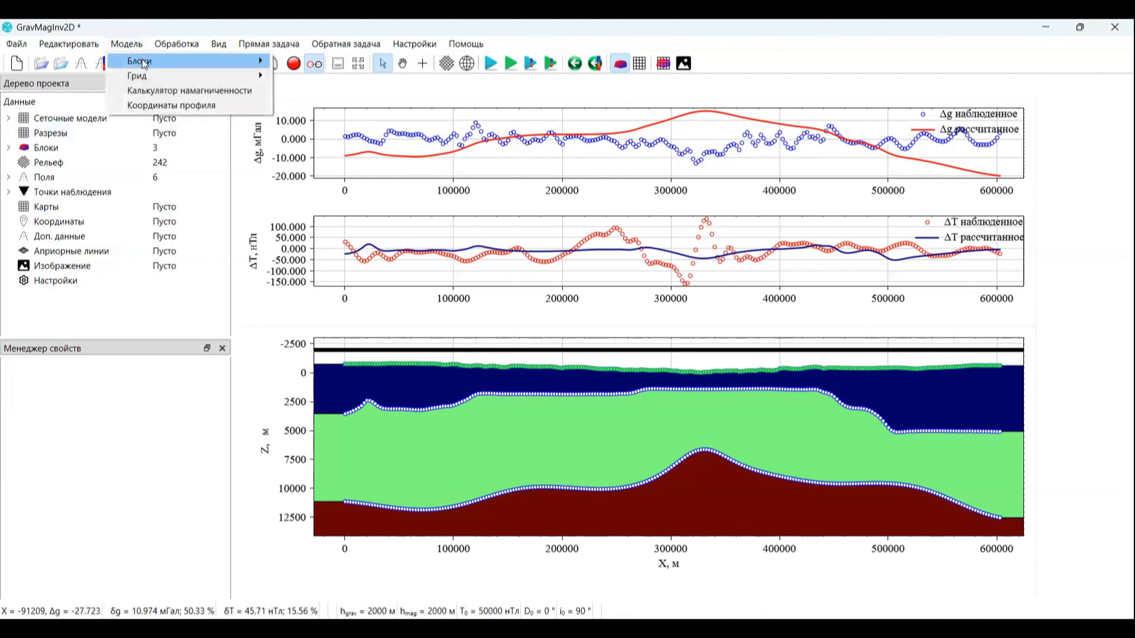
mouse_move(144, 64)
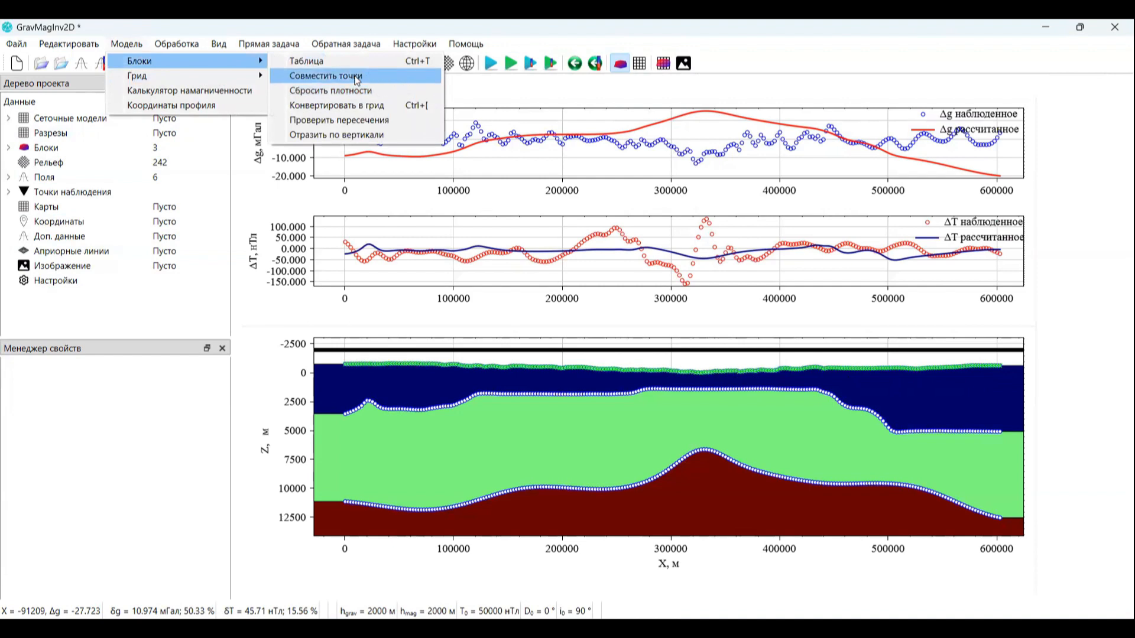
left_click(395, 104)
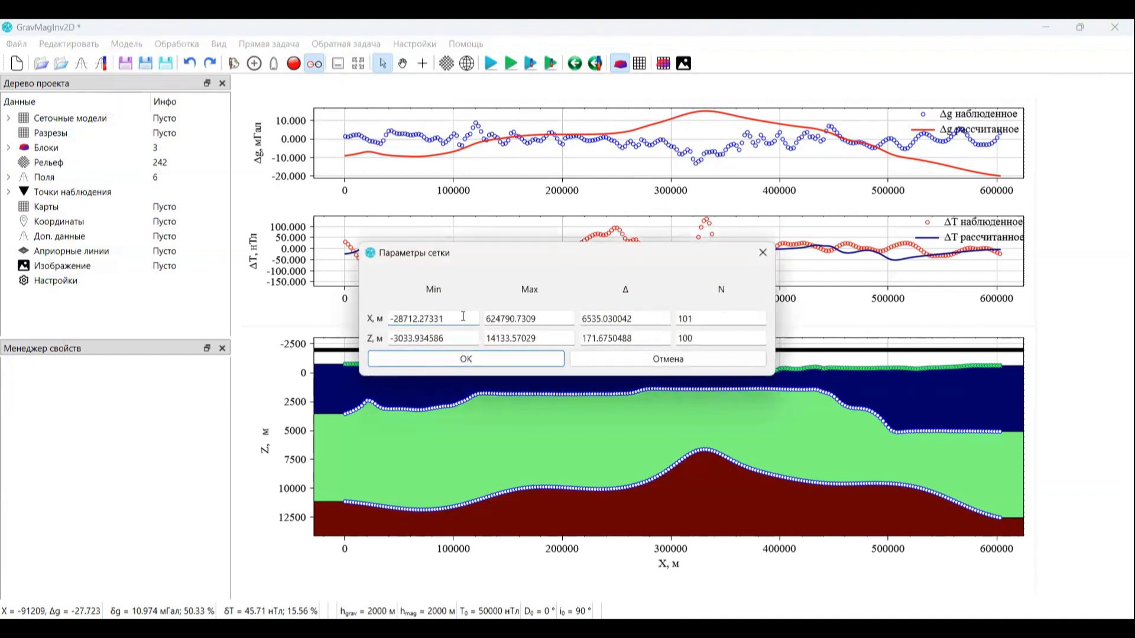
key("Return")
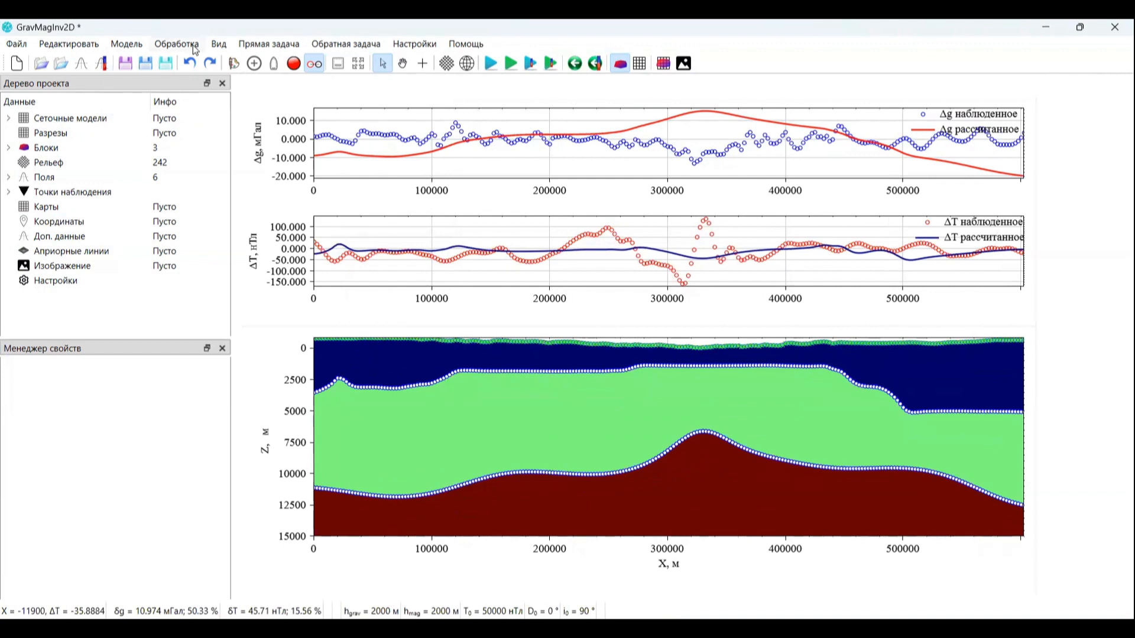
Step: Start converting the blocks to a grid (Конвертировать в грид) and set the grid's X step to 2500 m
left_click(141, 49)
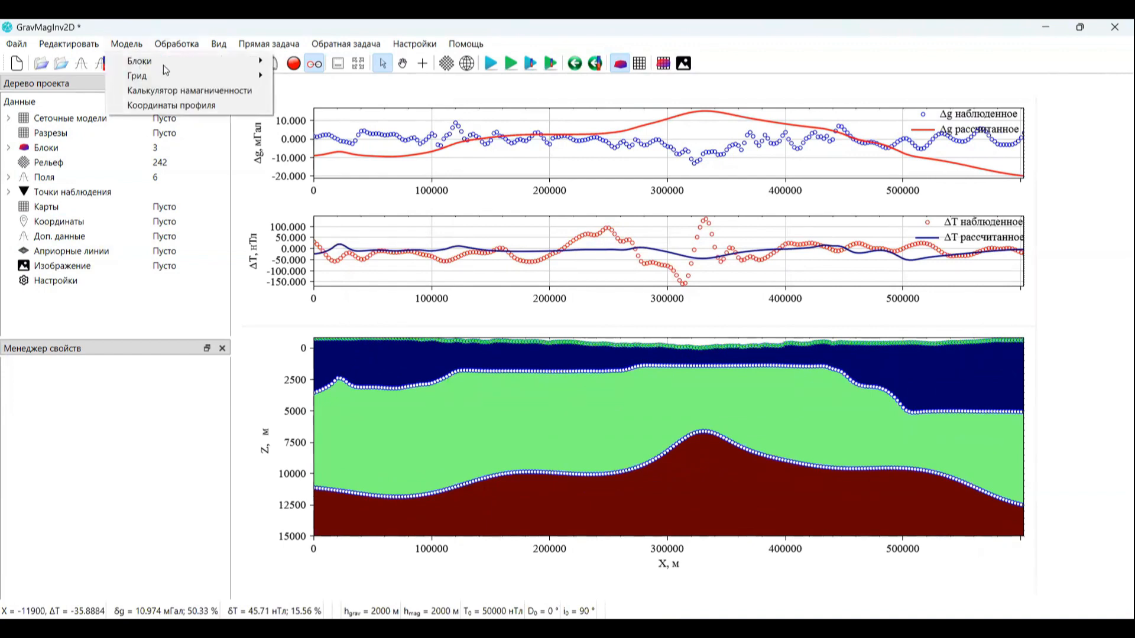
mouse_move(170, 66)
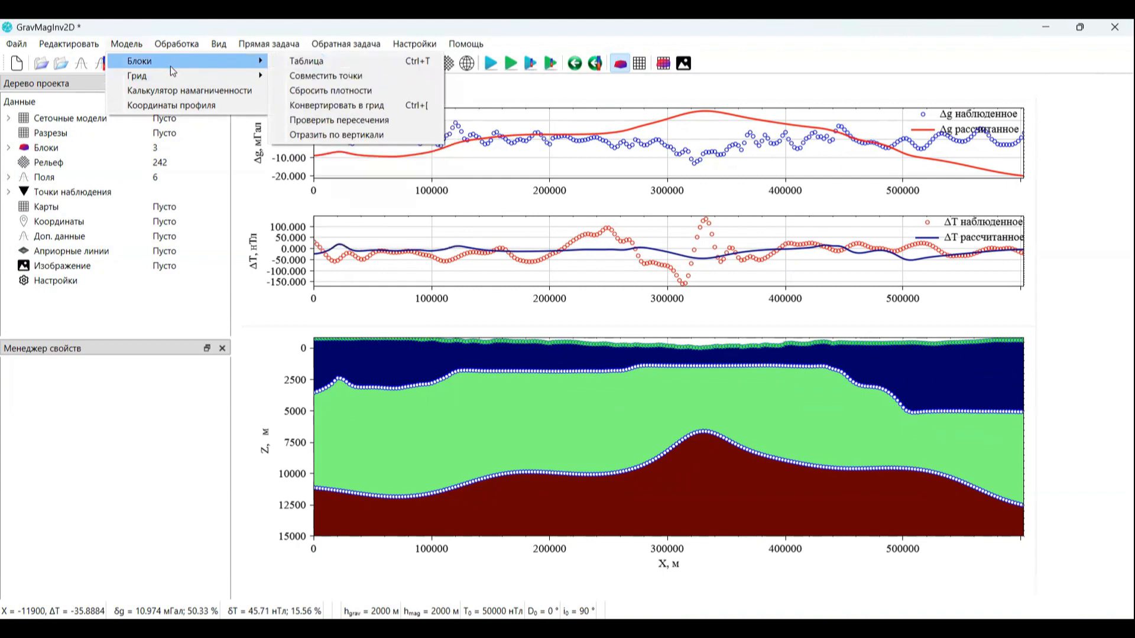
left_click(392, 107)
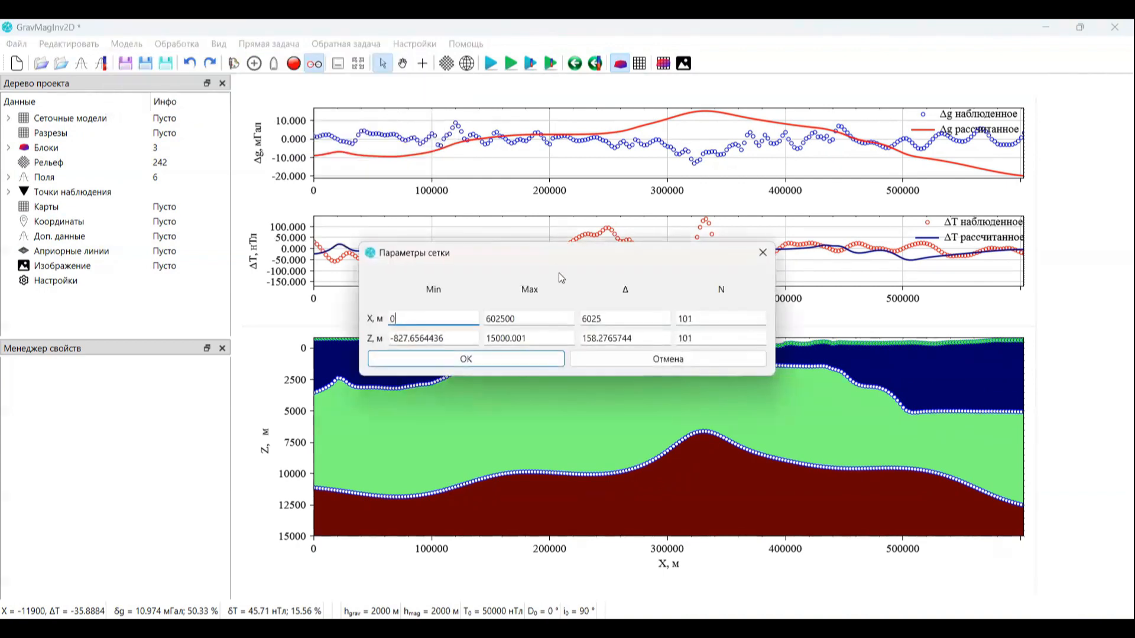
left_click_drag(901, 94, 910, 85)
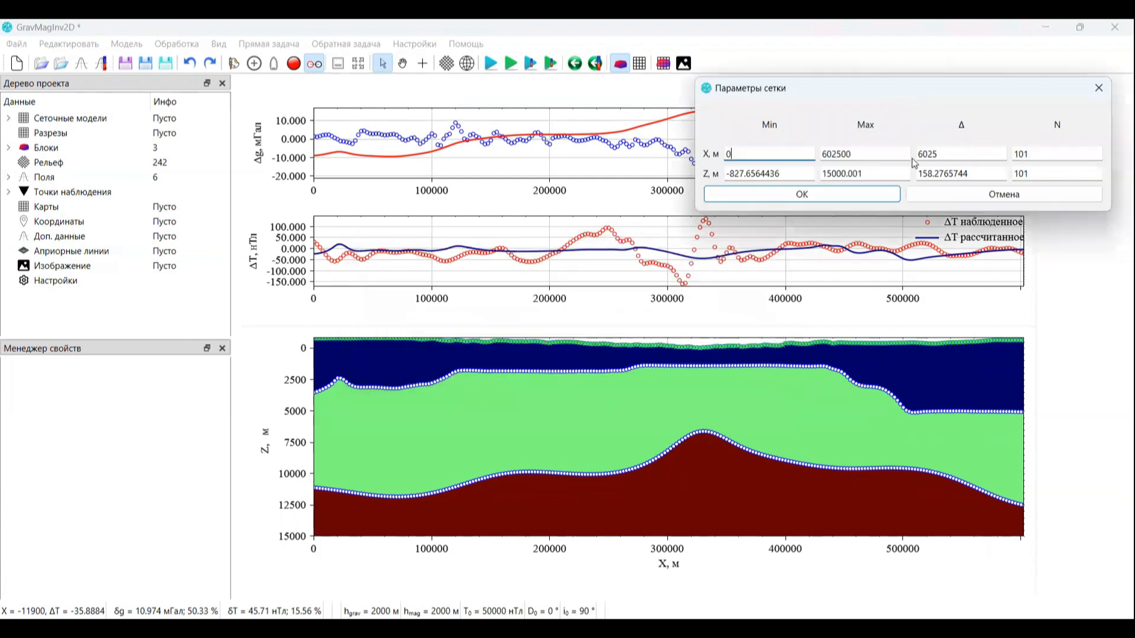
double_click(769, 152)
double_click(946, 155)
type("2500")
Step: Examine the X minimum and maximum limits in the grid parameters
double_click(779, 160)
left_click(862, 156)
key("Left")
key("Left")
key("shift+Left")
key("shift+Left")
key("shift+Left")
key("Left")
key("Right")
key("Right")
key("Right")
key("shift+Left")
key("shift+Left")
key("shift+Left")
key("Left")
key("Right")
key("Right")
key("shift+Right")
key("shift+Right")
key("shift+Right")
key("Right")
key("Tab")
key("Right")
Step: Set the grid's Z range from -900 to 15000 m
left_click(809, 173)
left_click_drag(808, 174, 705, 169)
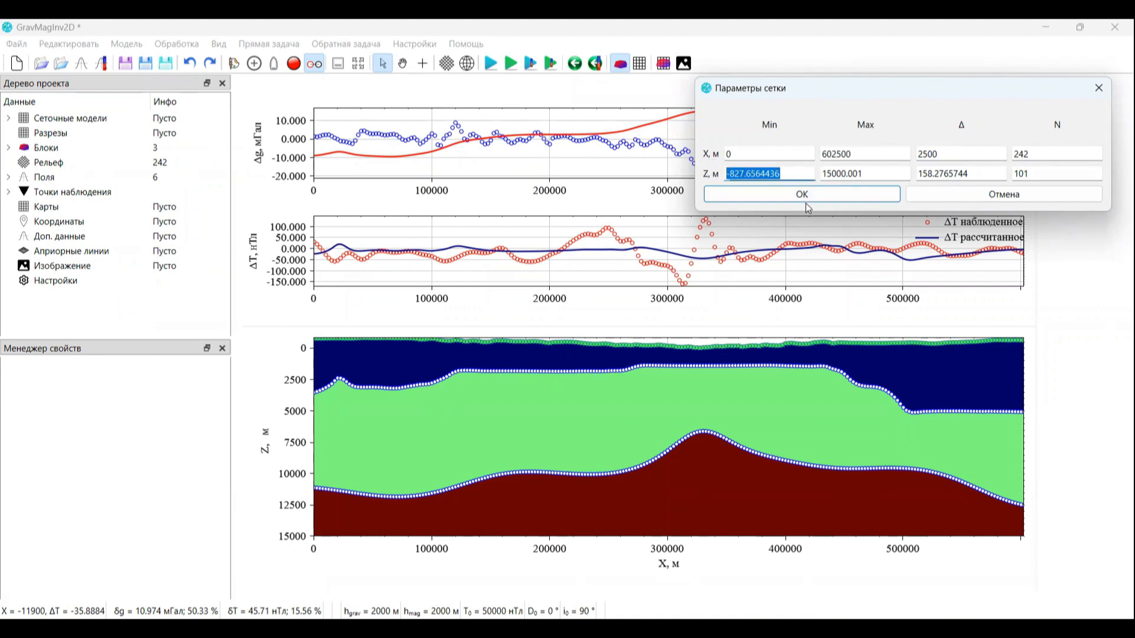
type("-900")
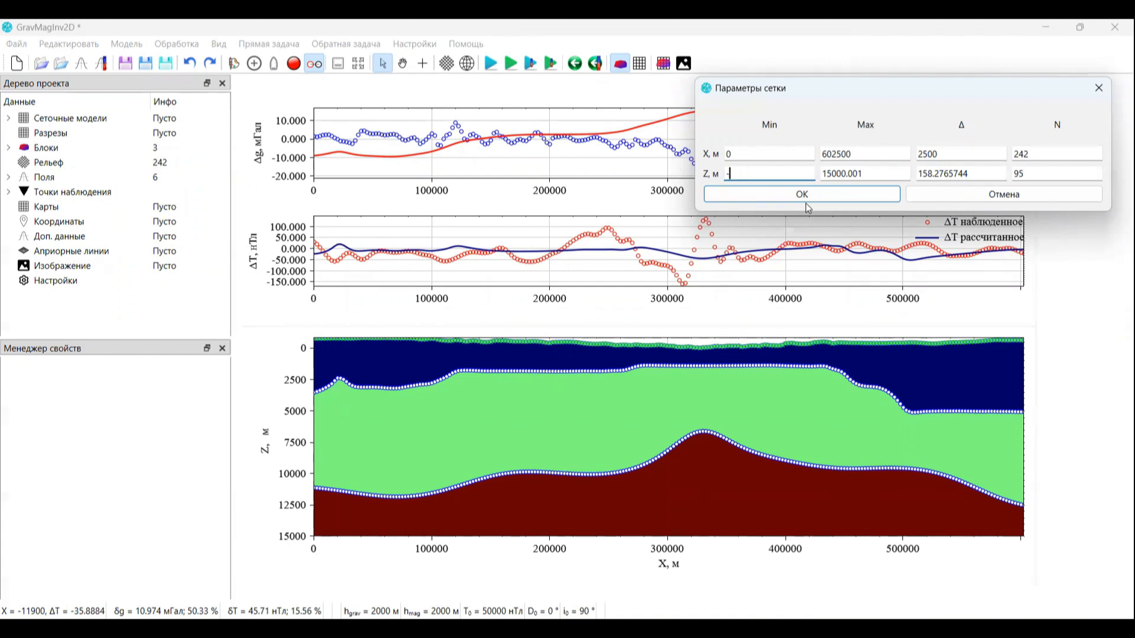
left_click_drag(847, 174, 893, 170)
key("BackSpace")
key("Tab")
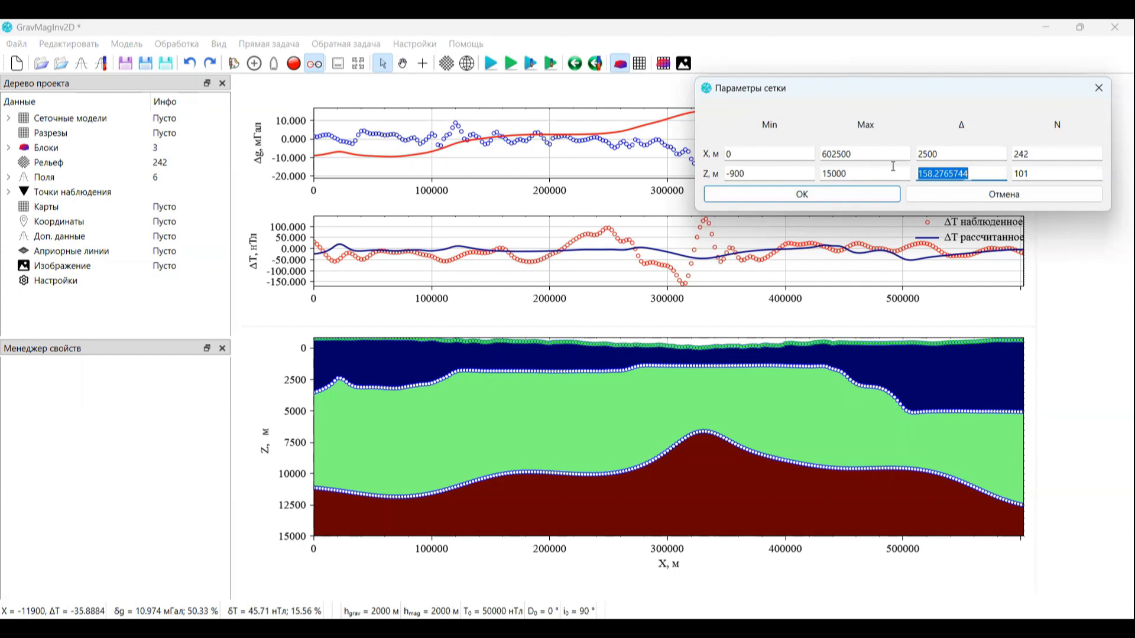
Step: Set the grid's Z step to 25 m and create the grid from the blocks
double_click(893, 168)
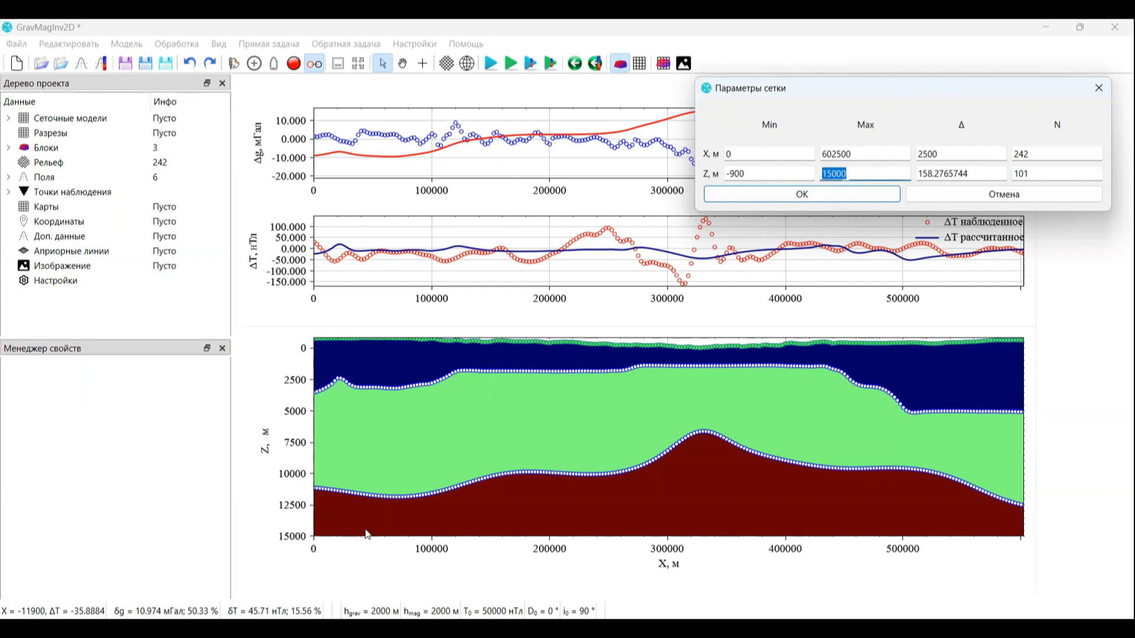
left_click(996, 171)
double_click(996, 172)
key("BackSpace")
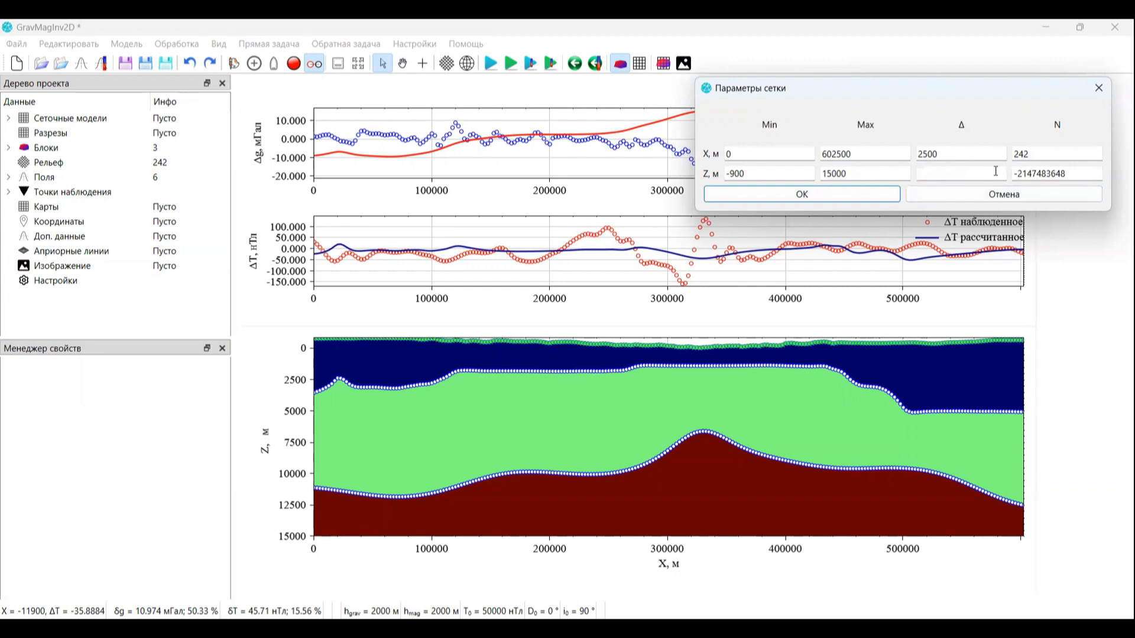
type("50")
key("BackSpace")
key("BackSpace")
type("25")
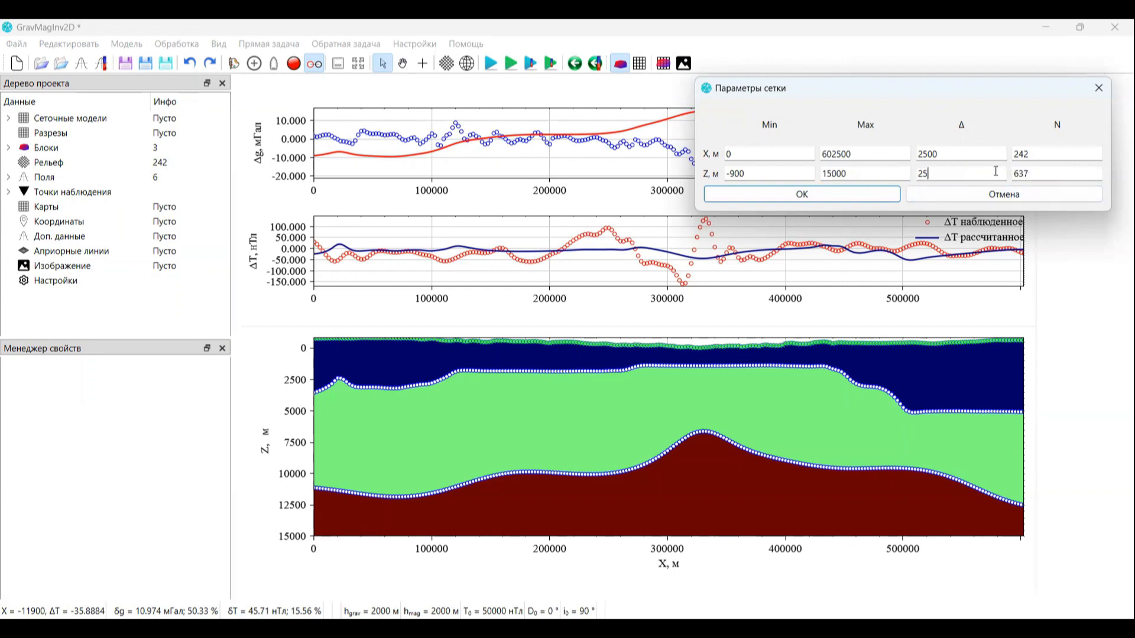
left_click(843, 201)
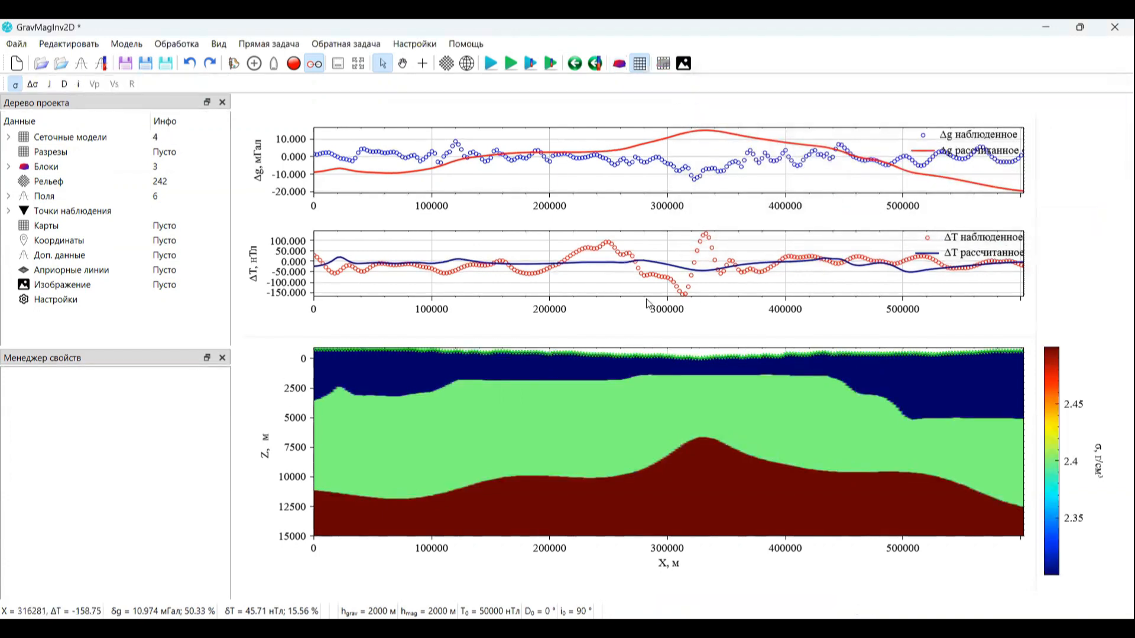
Step: Enlarge the section plot's height and turn off clipping of the grid by the relief (Обрезать грид)
left_click_drag(495, 336, 494, 316)
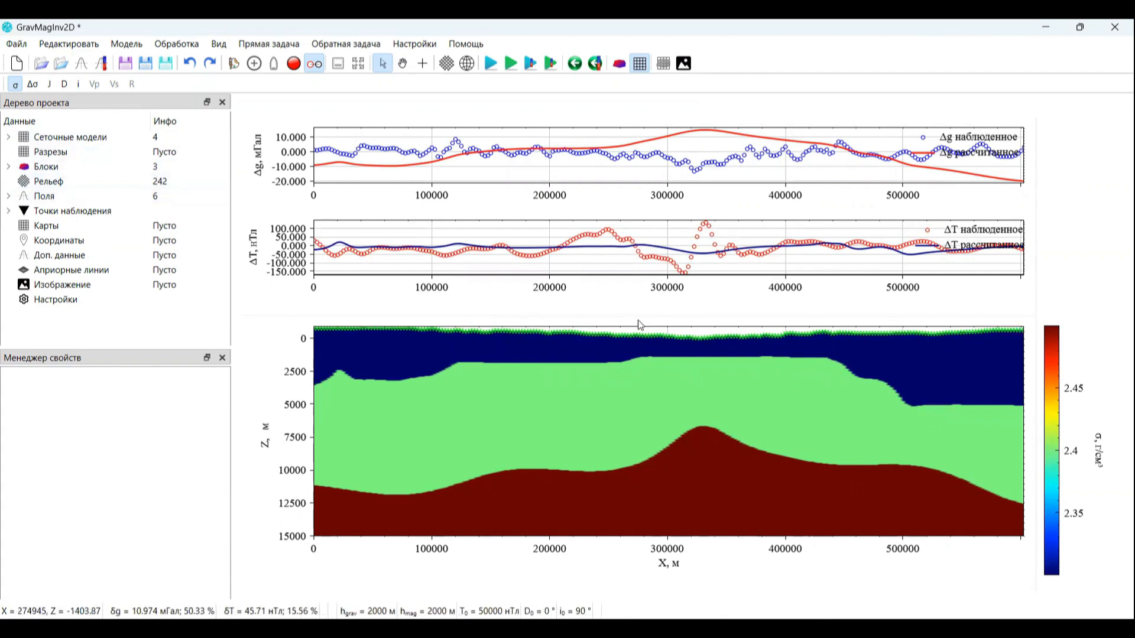
left_click(135, 181)
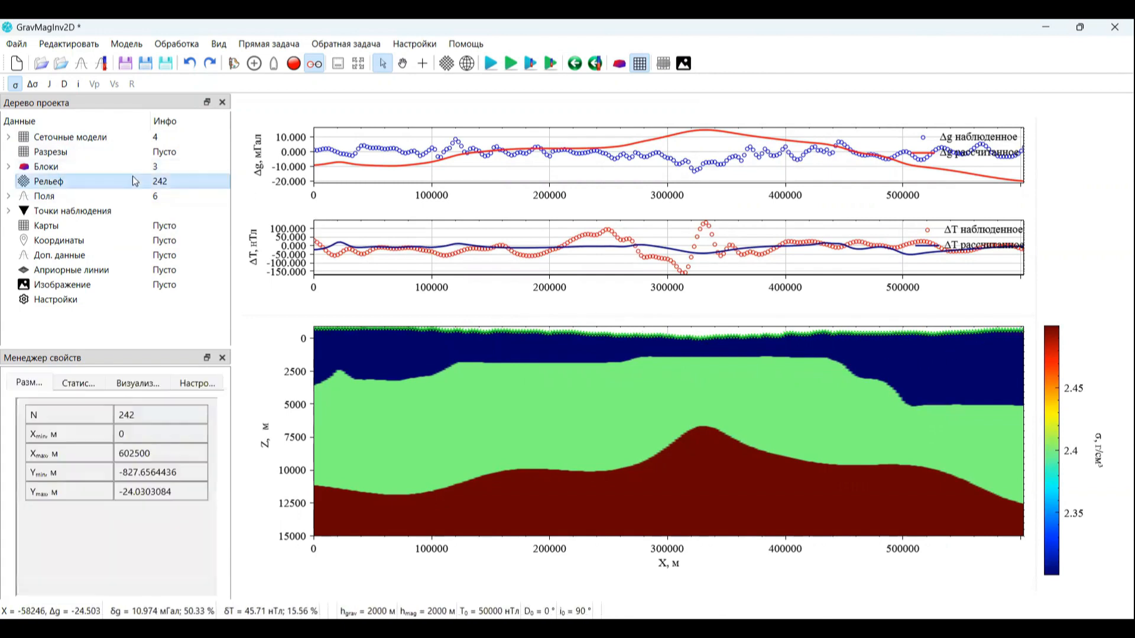
left_click(185, 383)
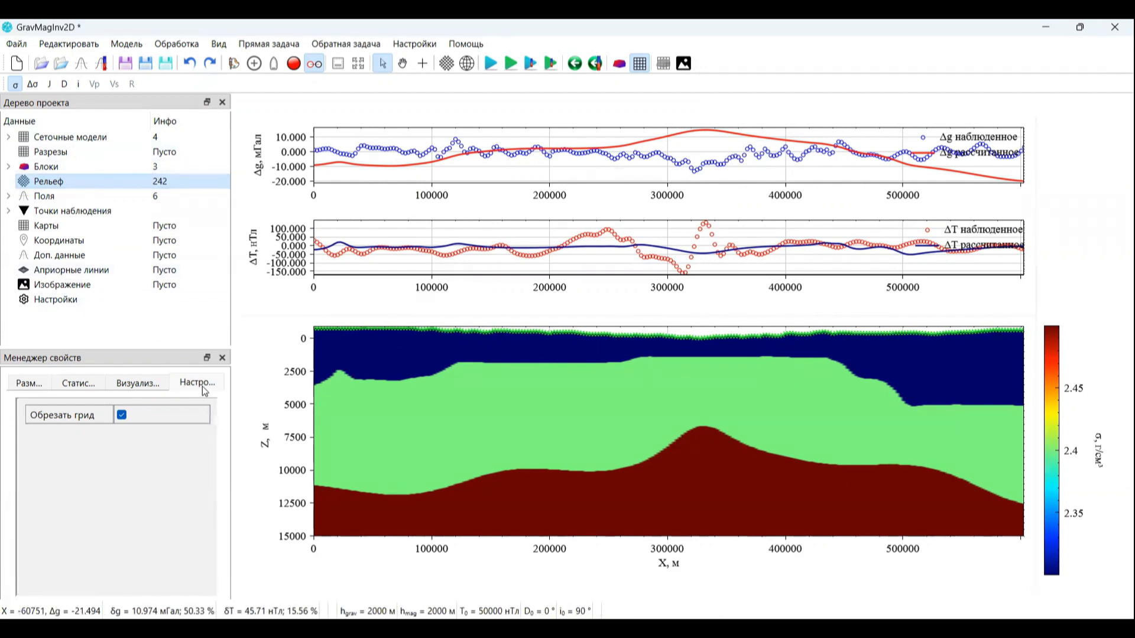
left_click(121, 415)
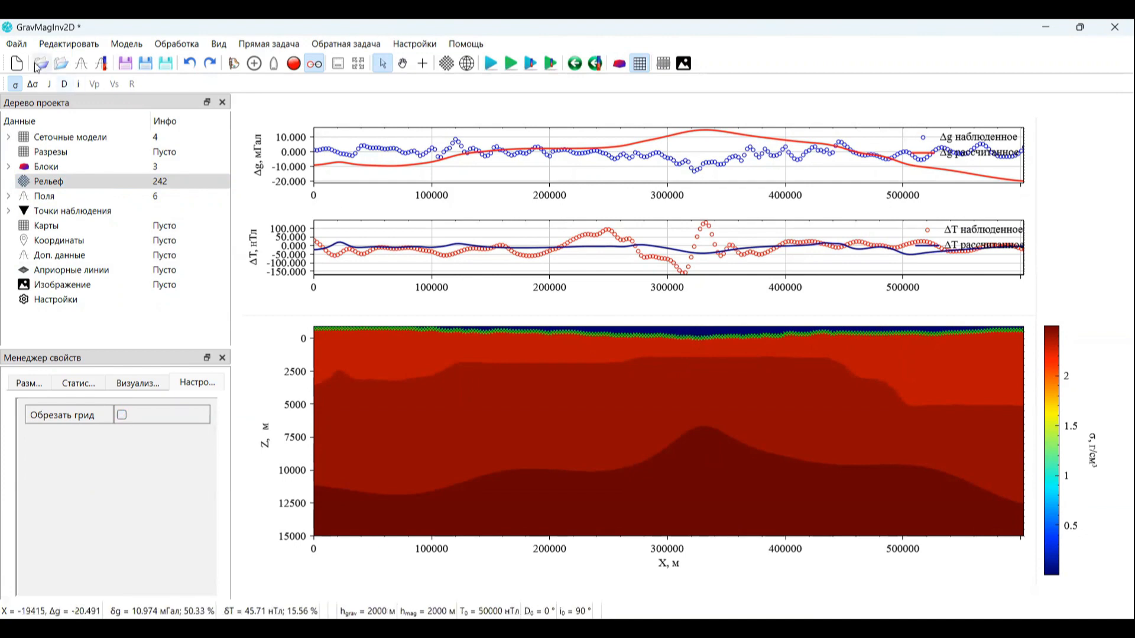
Step: Check the grid's magnetization (J) and density (σ) sections and turn on clipping of the grid by the relief (Обрезать грид)
left_click(49, 84)
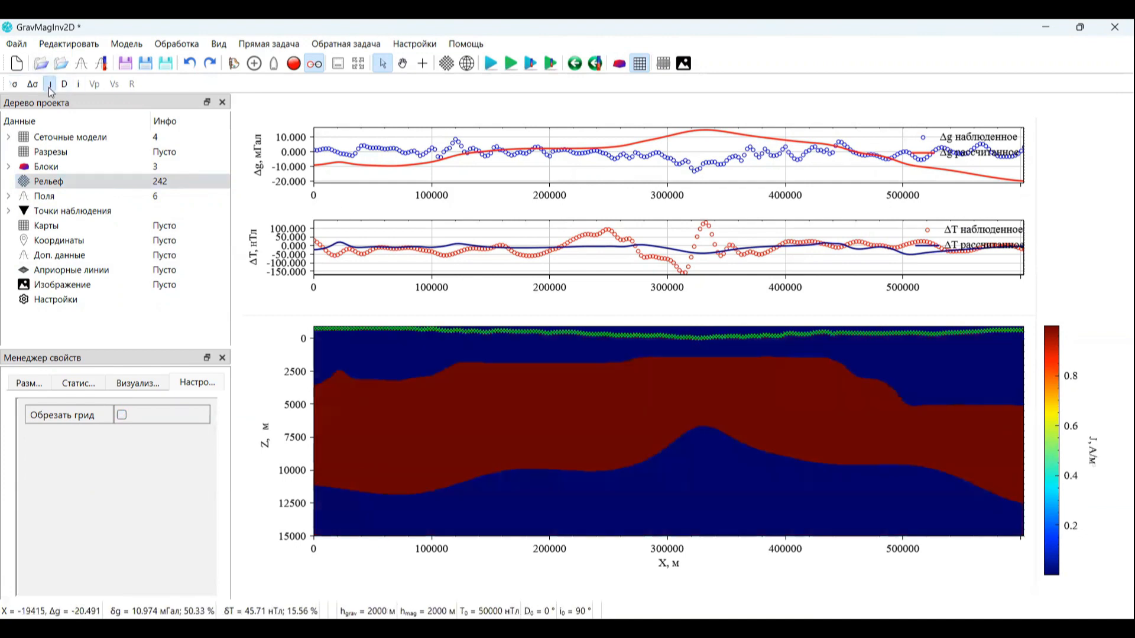
left_click(15, 85)
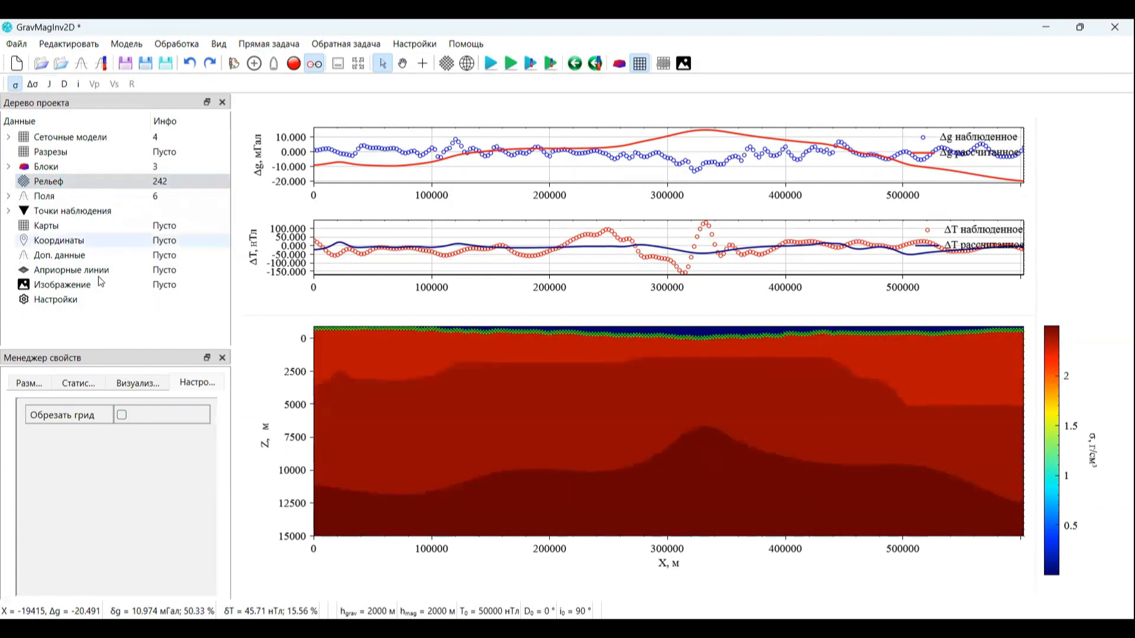
left_click(123, 415)
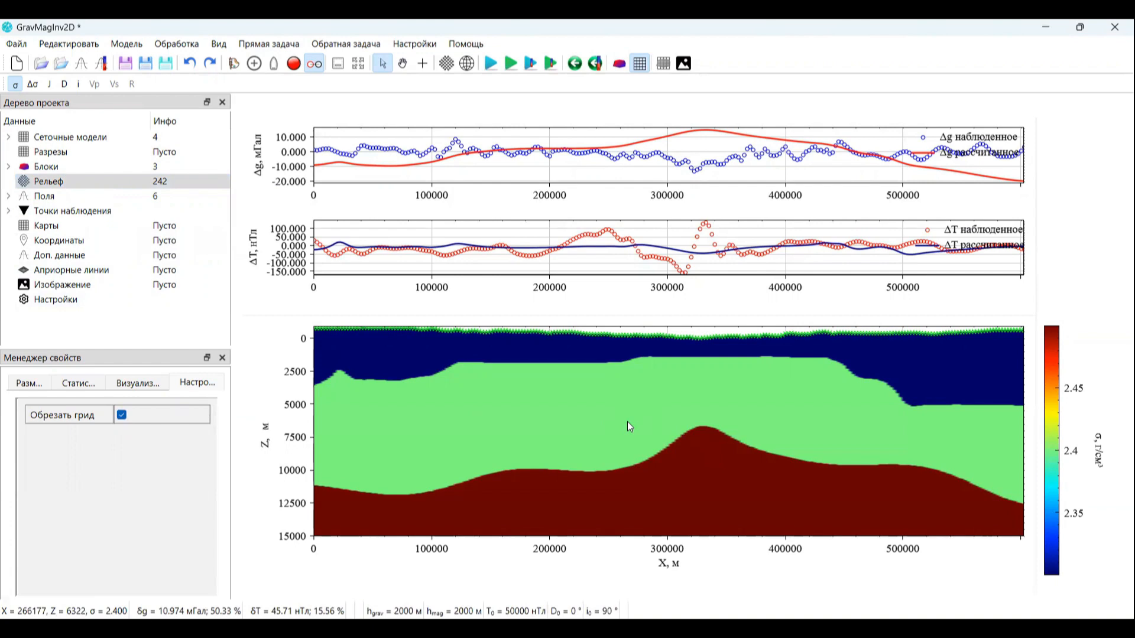
Step: Review the relief's size limits and compute the gravity and magnetic fields from the grid model
left_click(62, 183)
left_click(36, 384)
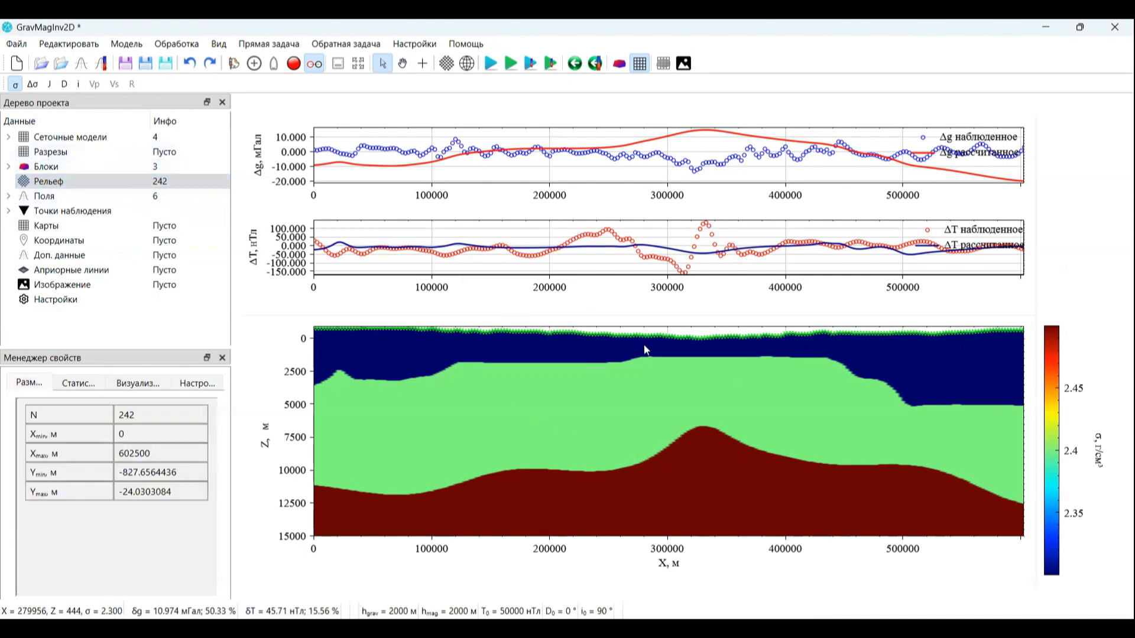
left_click(512, 63)
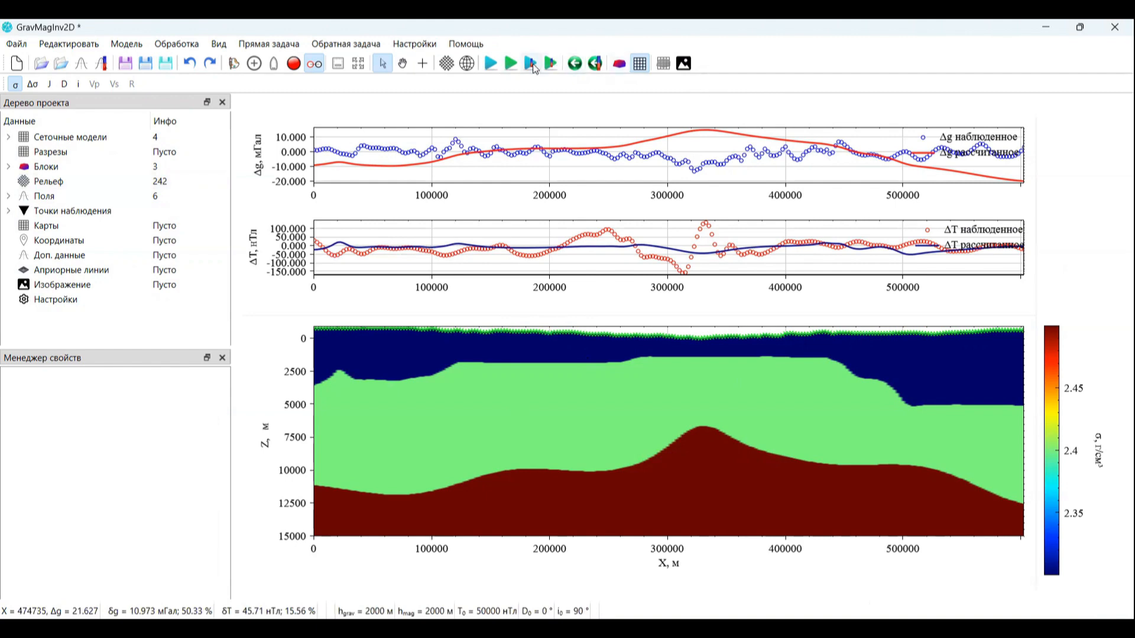
left_click(552, 66)
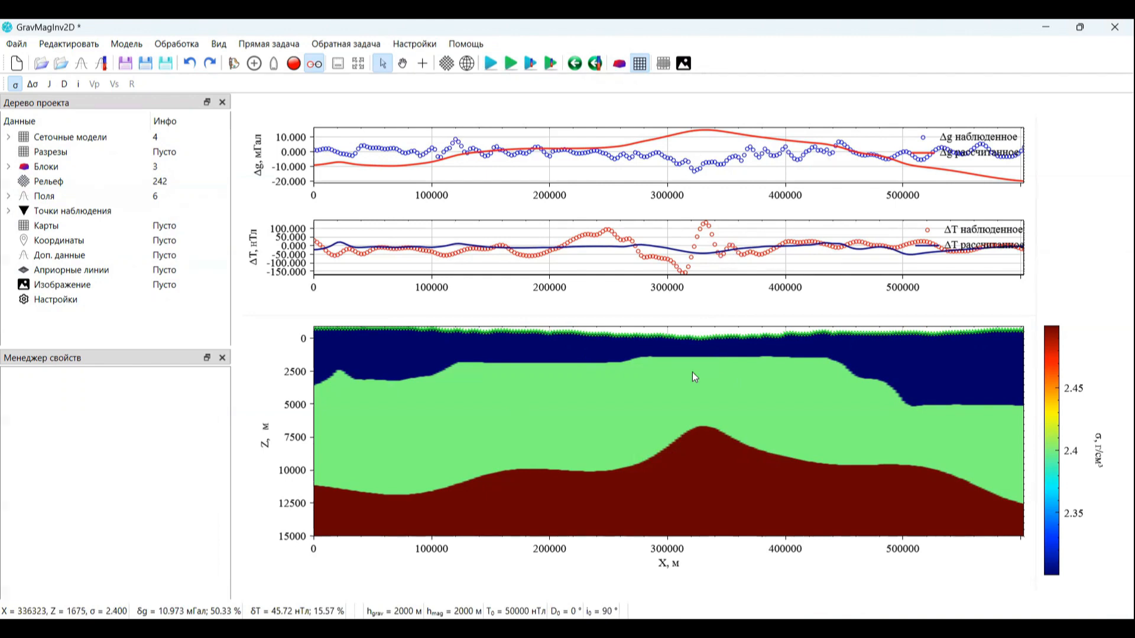
Step: Expand the observation points (Точки наблюдения) and select the gravity survey entry (Гравиразведка) to show its calculation settings
scroll(662, 392, "down", 1)
scroll(662, 392, "down", 1)
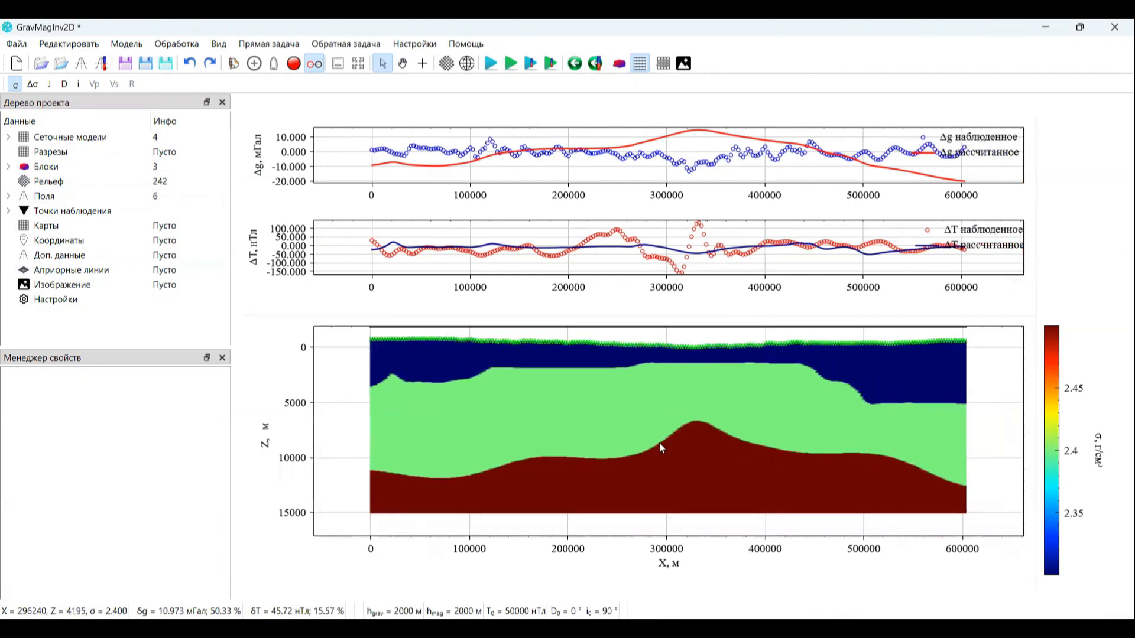
scroll(658, 442, "down", 1)
scroll(615, 345, "up", 1)
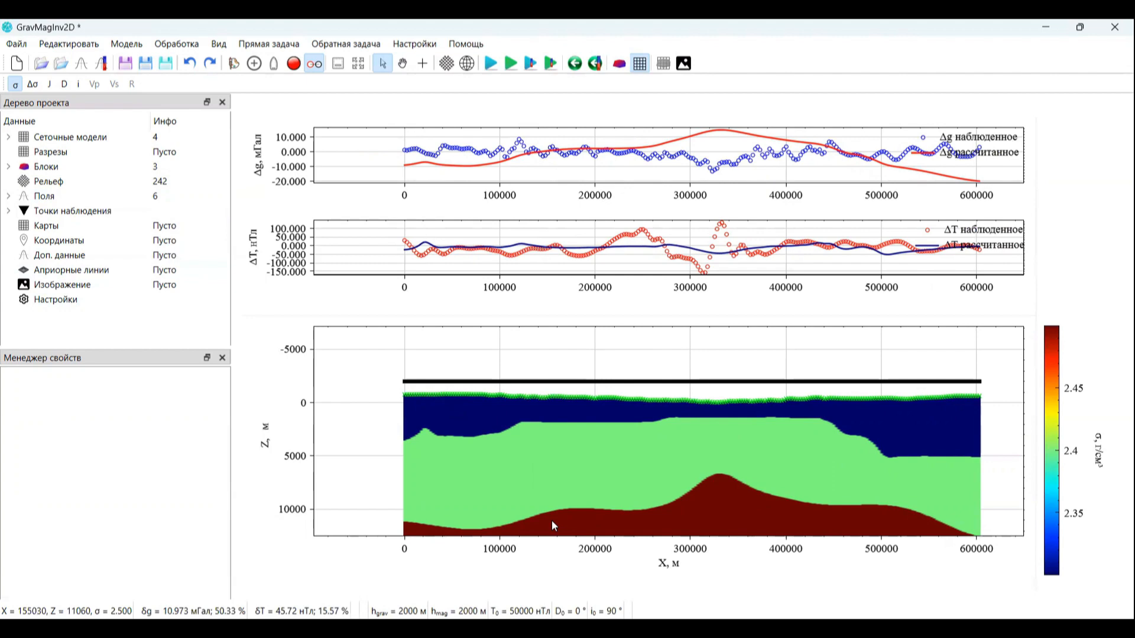
left_click(11, 212)
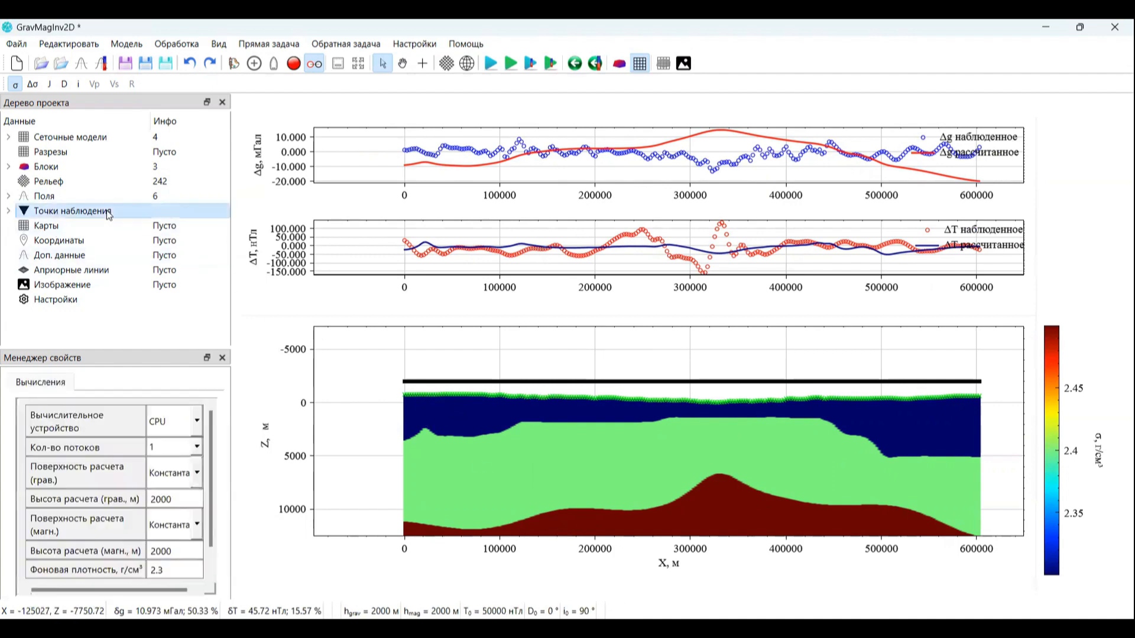
left_click(10, 211)
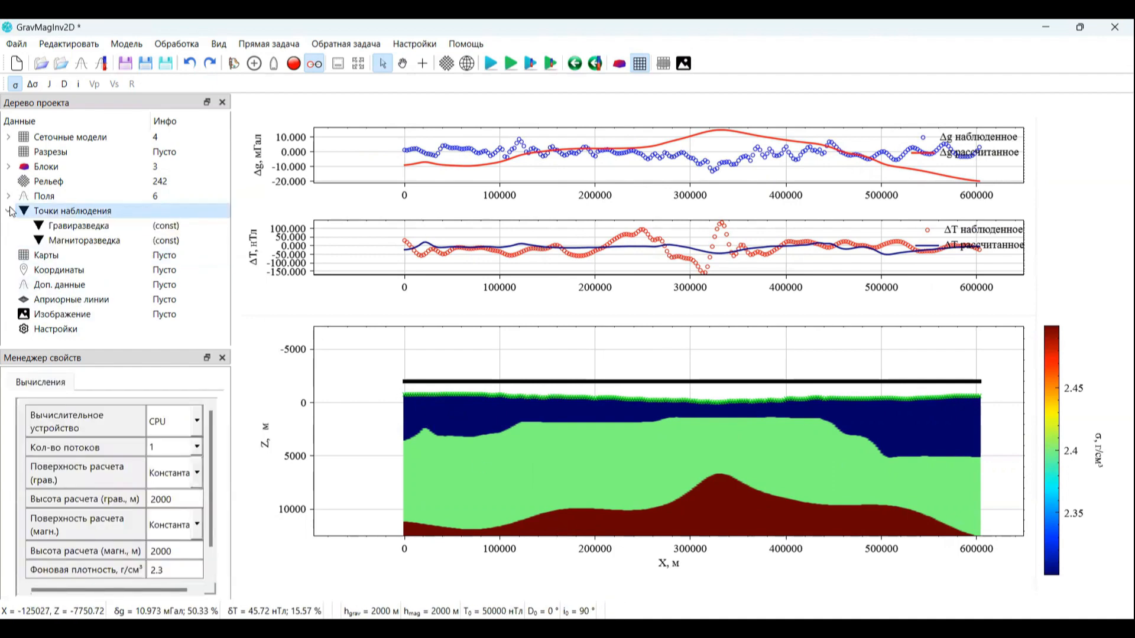
left_click(82, 230)
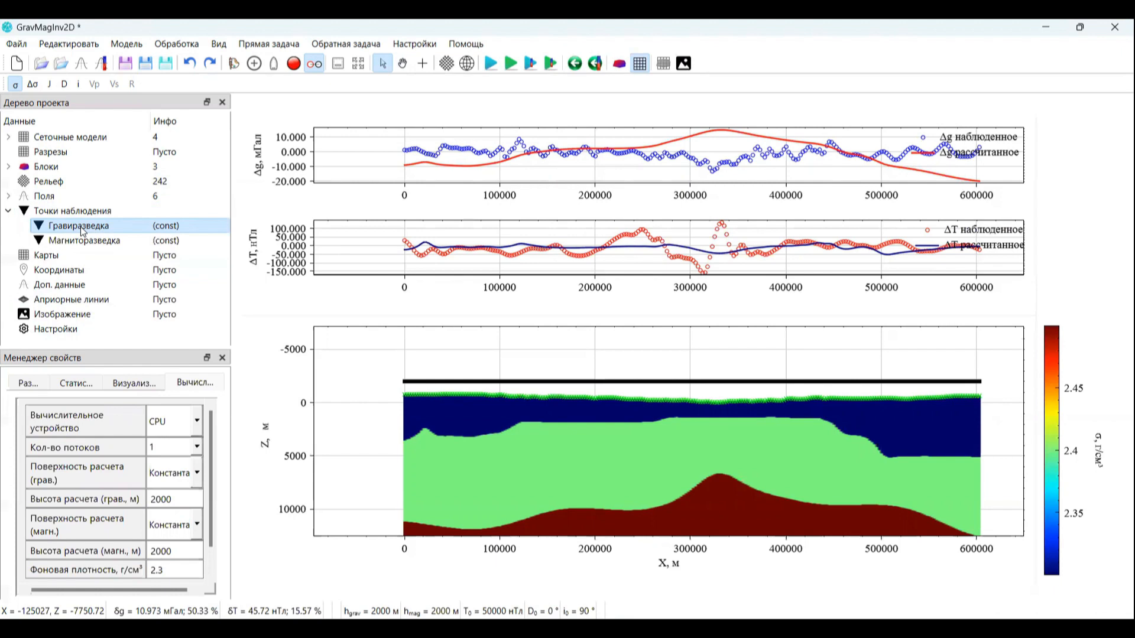
Step: Load Topo.txt as the gravity survey's observation points (Гравиразведка)
right_click(82, 231)
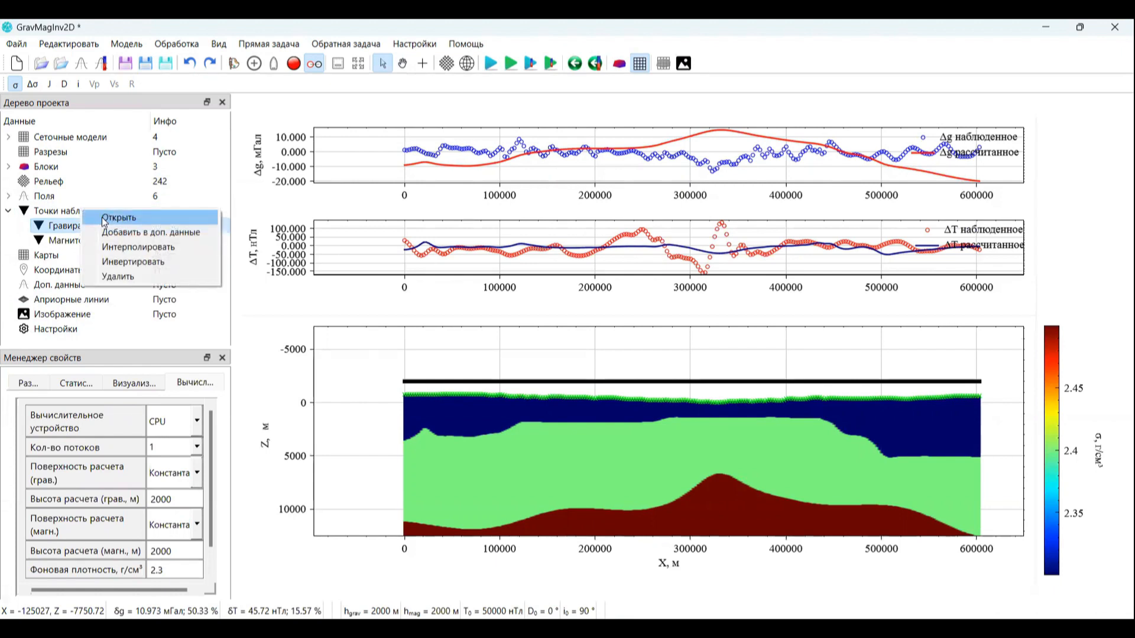
left_click(59, 231)
right_click(115, 244)
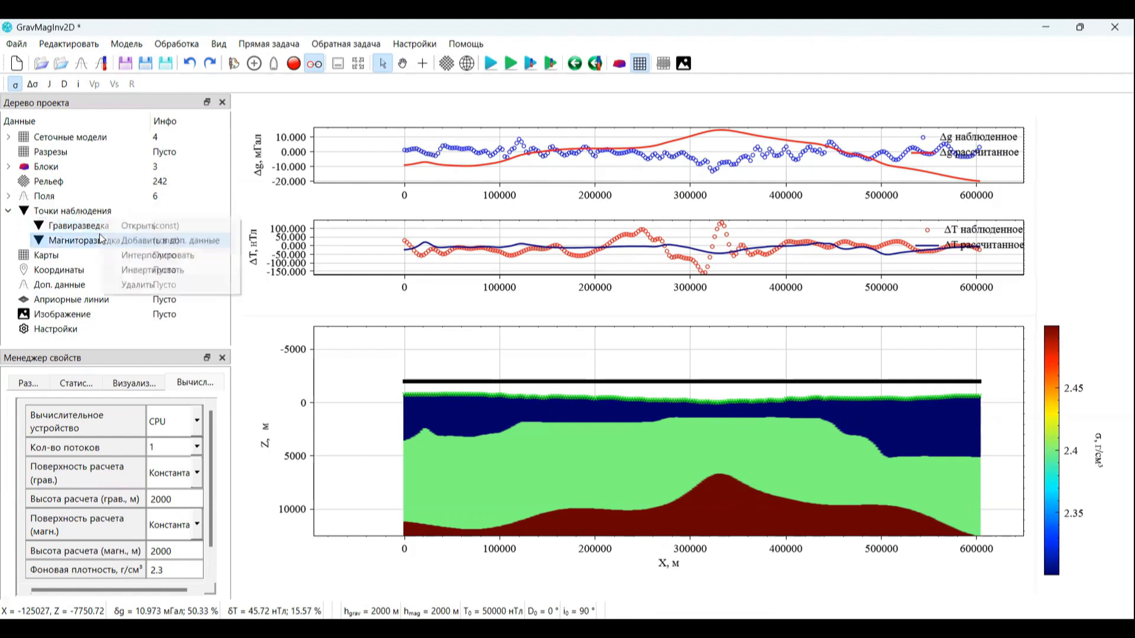
right_click(81, 217)
left_click(117, 222)
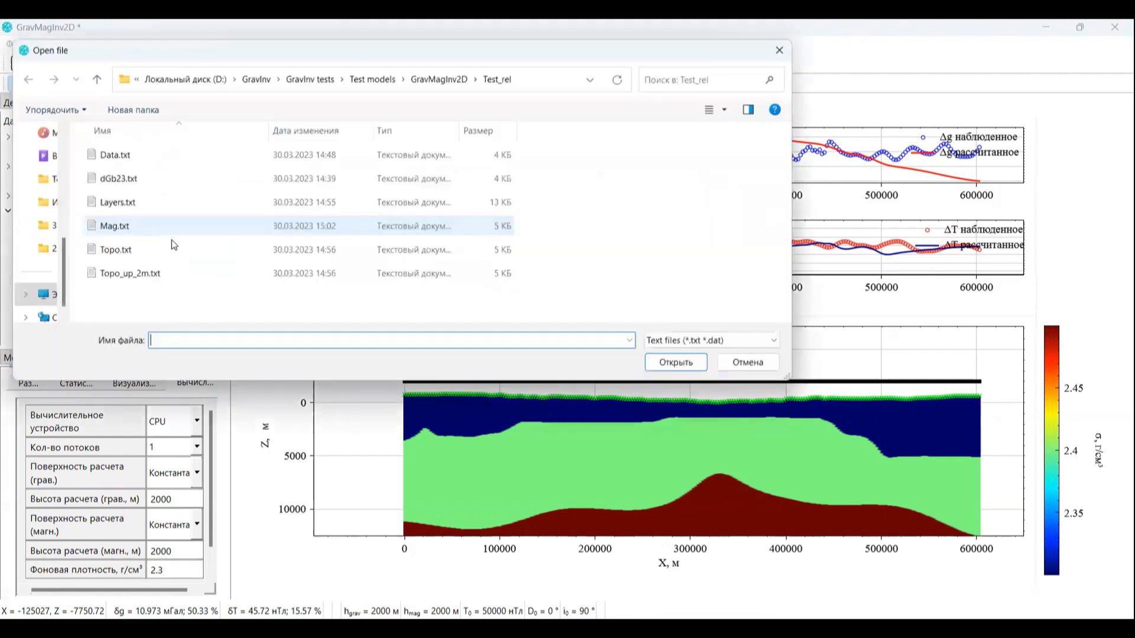
double_click(161, 253)
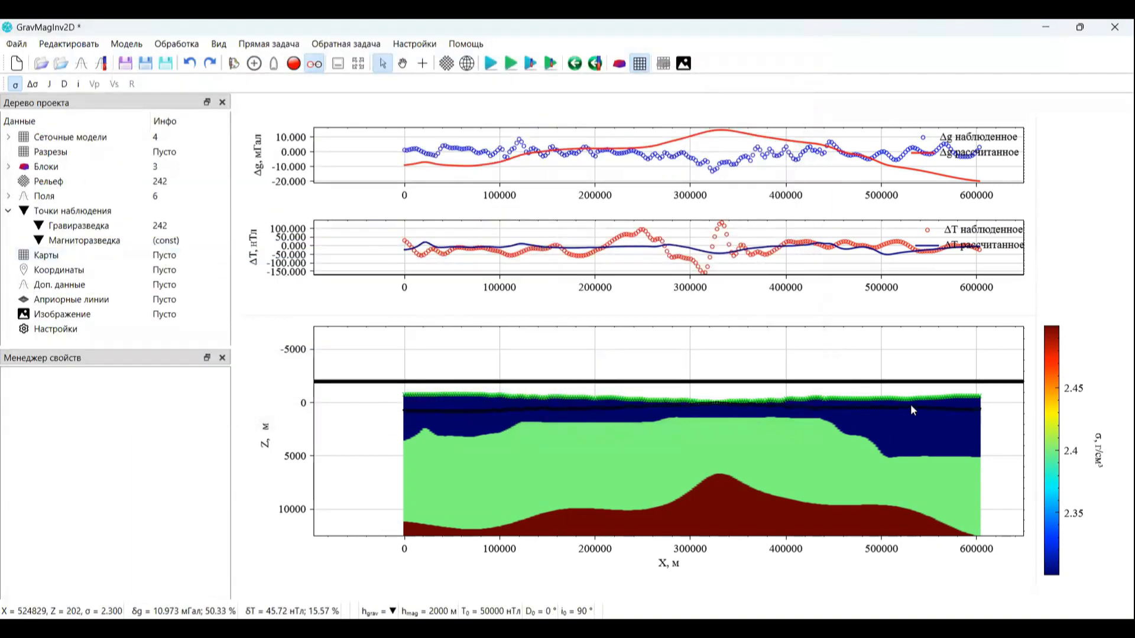
Step: Set the point colour of the gravity observation points to yellow (#ffff00)
left_click(78, 225)
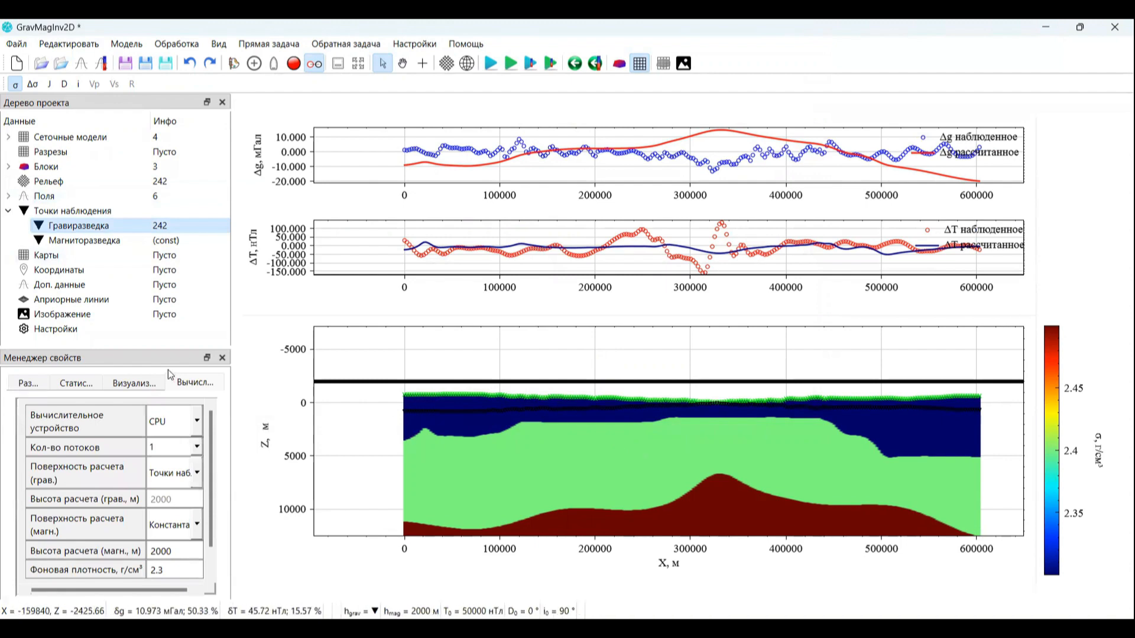
left_click(135, 390)
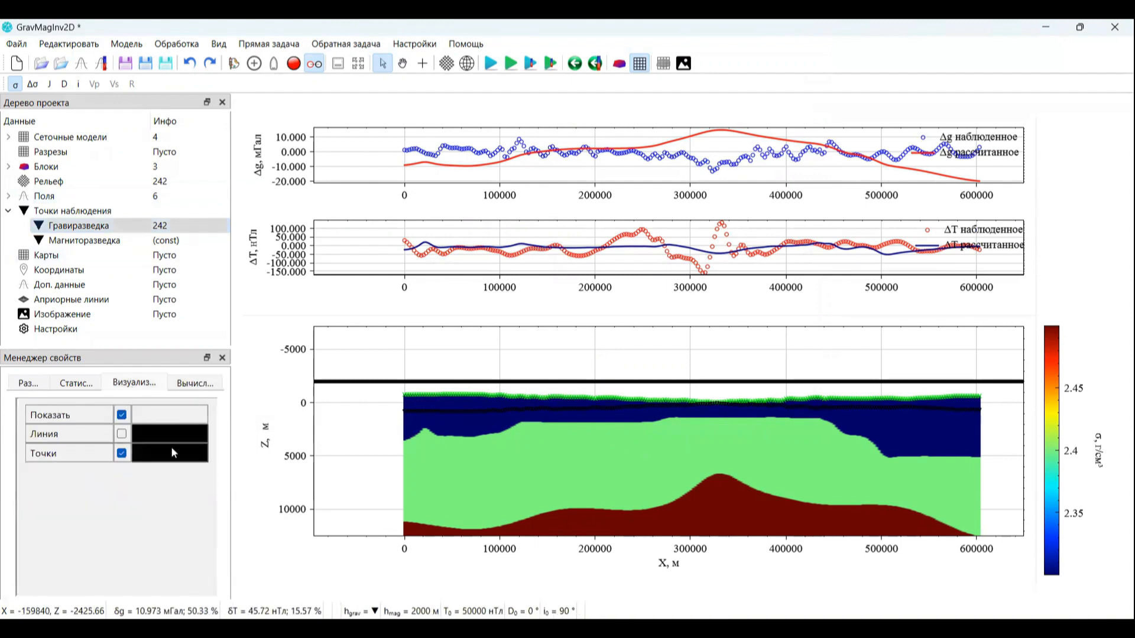
left_click(171, 447)
left_click(537, 260)
left_click(664, 449)
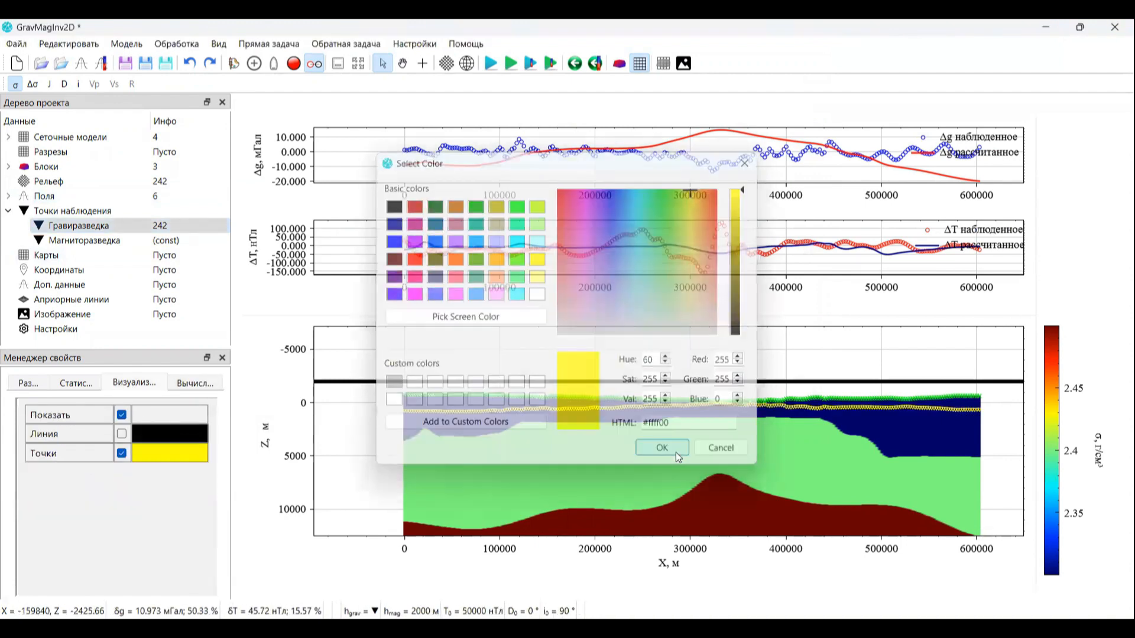
Step: Hide and show the gravity and magnetic observation points in turn to identify each line in the section
left_click(122, 416)
left_click(123, 416)
left_click(123, 416)
left_click(122, 416)
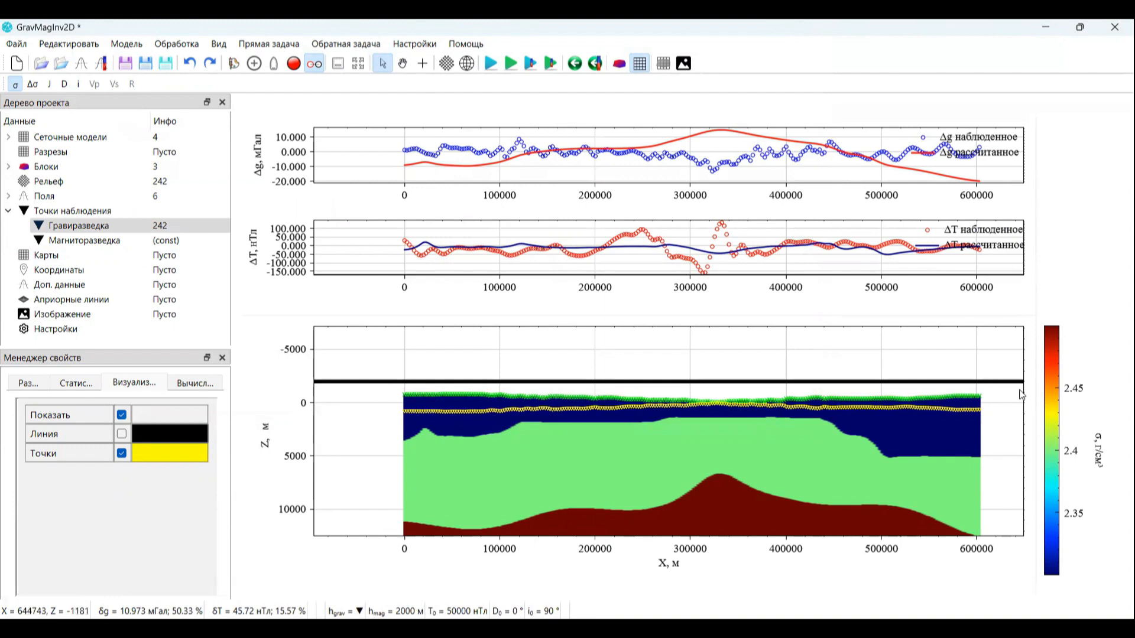
left_click(100, 244)
left_click(122, 417)
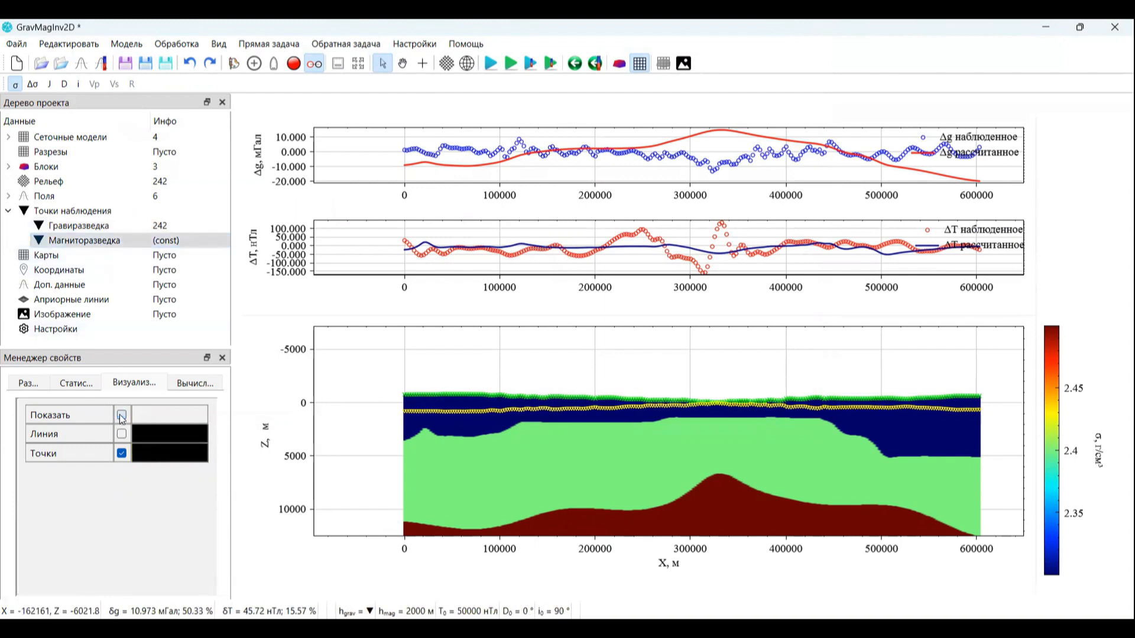
left_click(122, 416)
Step: Invert the elevations of the gravity observation points (Инвертировать)
left_click(106, 227)
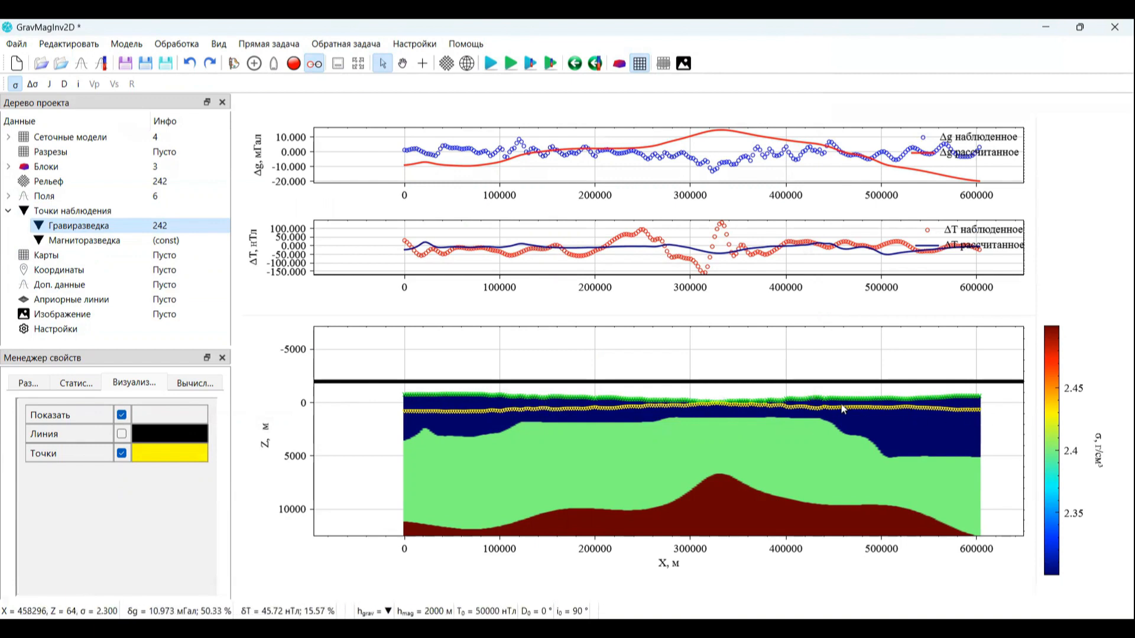
right_click(121, 228)
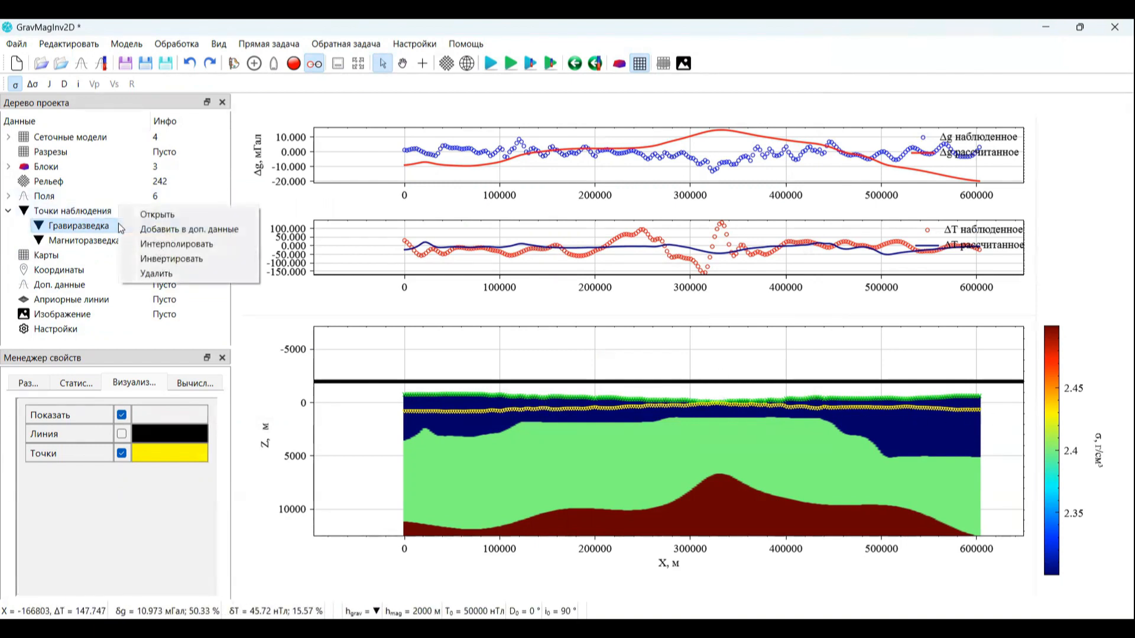
left_click(184, 266)
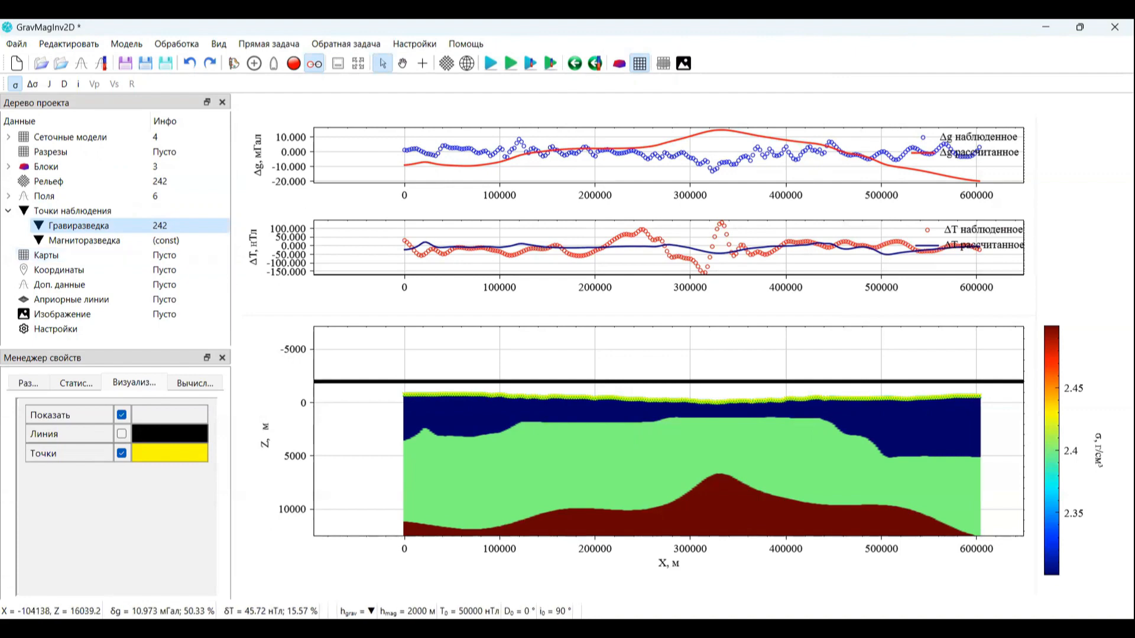
Step: Switch to Notepad and examine the first MAG_TOPO elevation in Topo_up_2m.txt
key("alt+Tab")
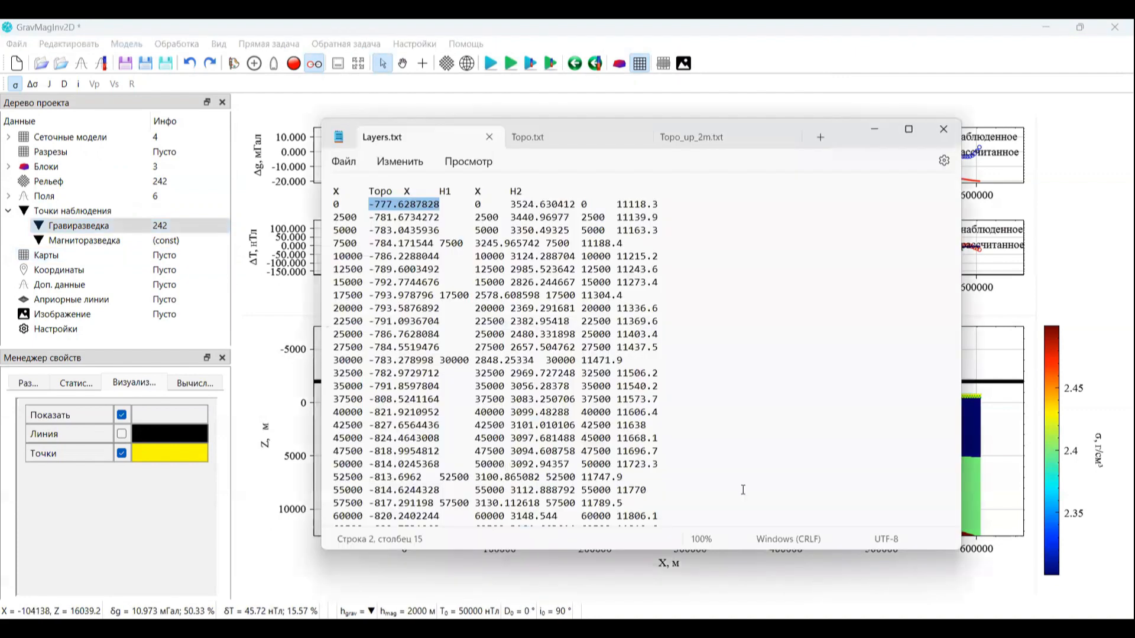
left_click(692, 135)
key("Down")
key("End")
key("ctrl+shift+Left")
key("ctrl+shift+Left")
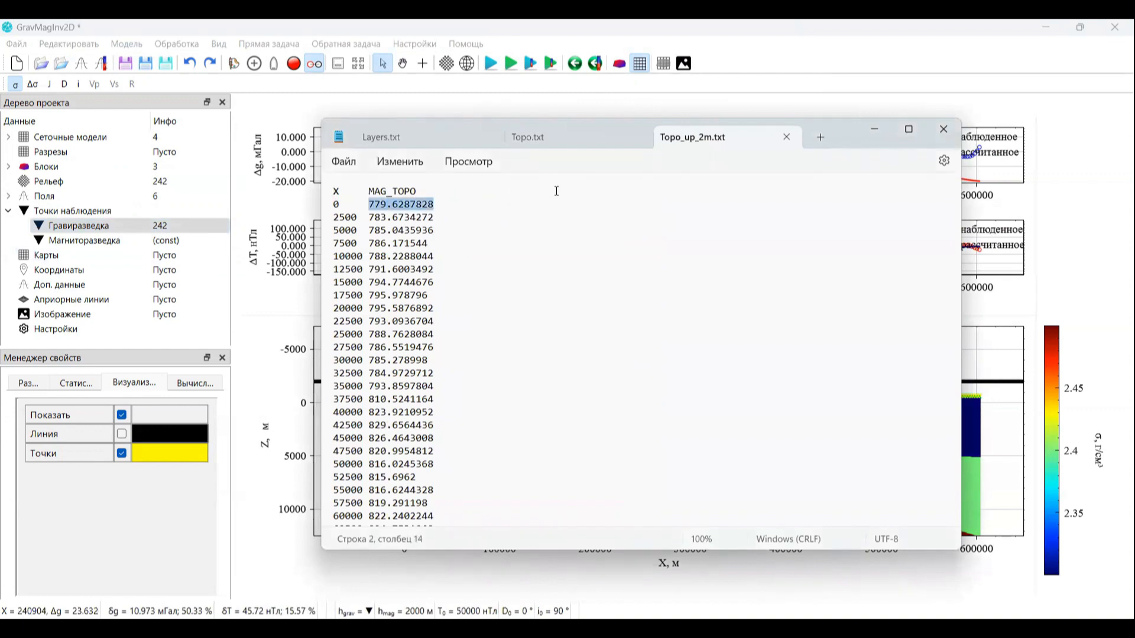
key("Up")
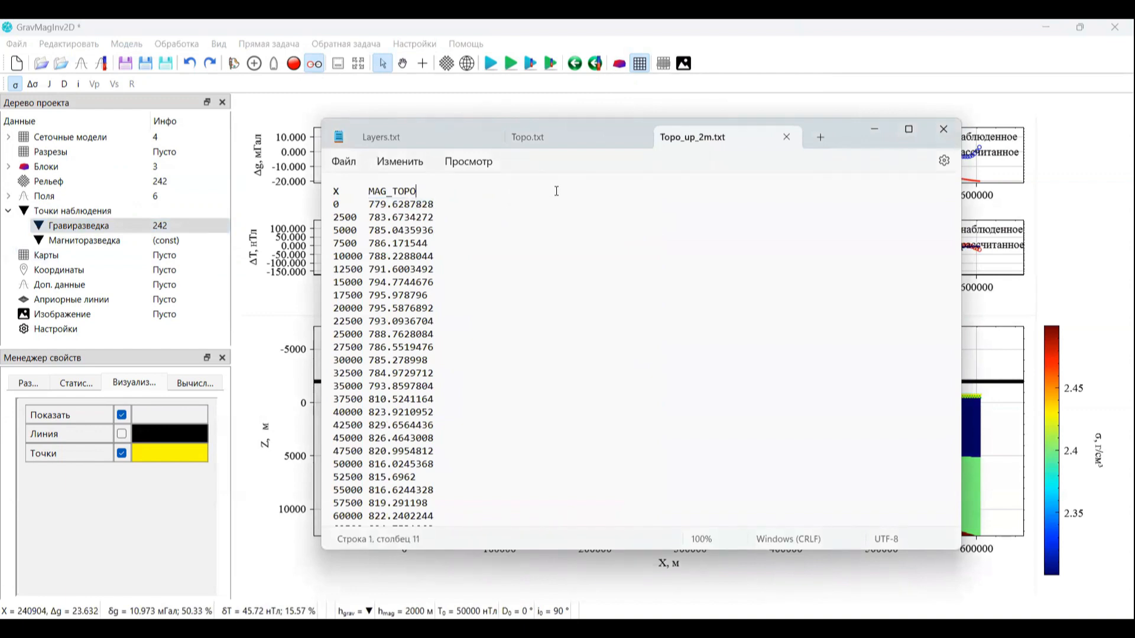
key("Down")
key("End")
key("ctrl+shift+Left")
key("ctrl+shift+Left")
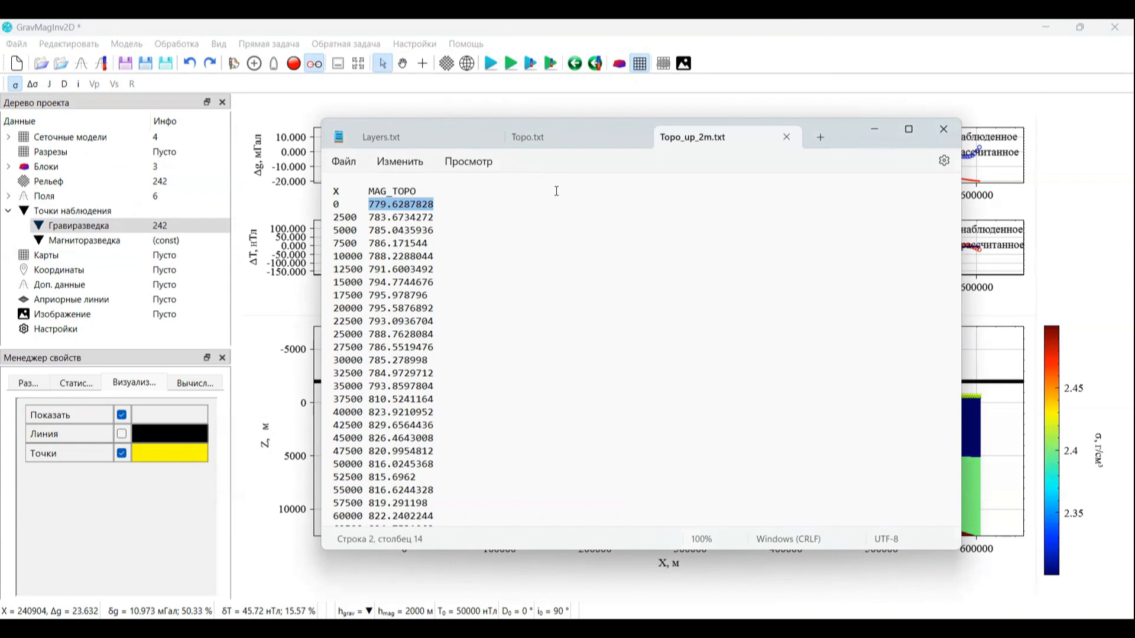
Step: Return to GravMagInv2D and load Topo_up_2m.txt as the magnetic survey's observation points (Магниторазведка)
left_click(89, 239)
right_click(89, 240)
left_click(177, 227)
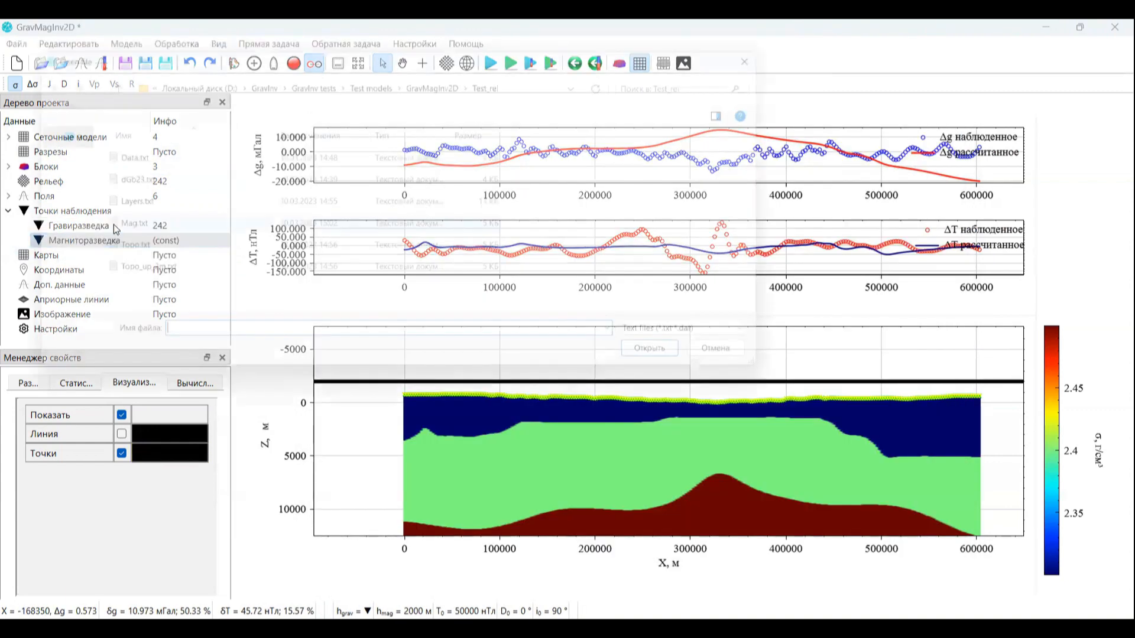
double_click(235, 274)
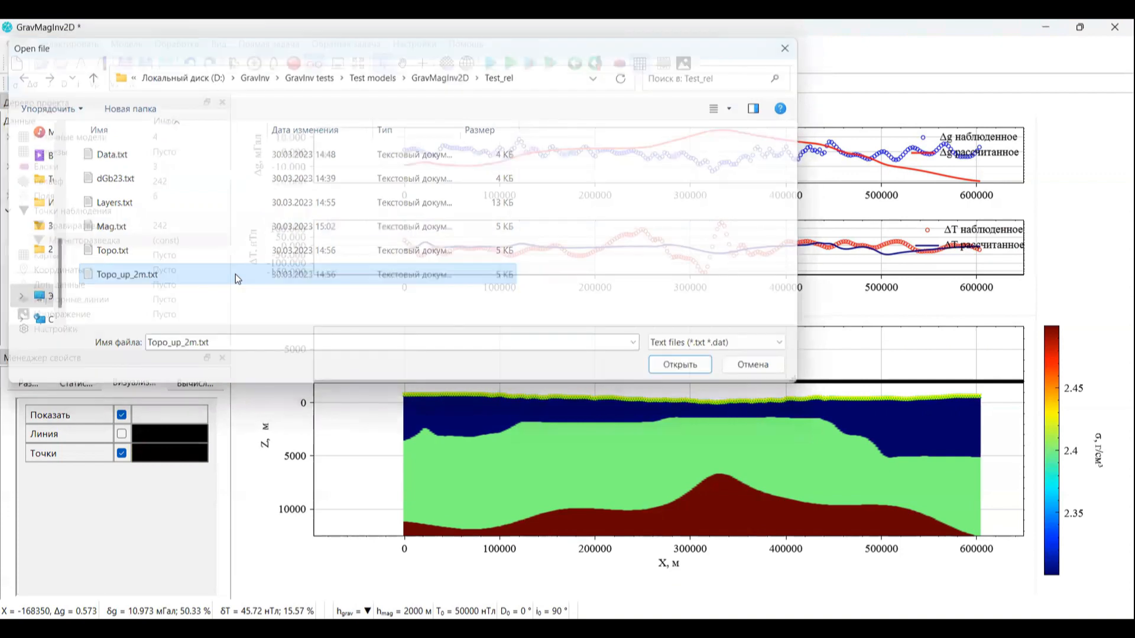
Step: Invert the elevations of the magnetic observation points (Инвертировать)
left_click(82, 239)
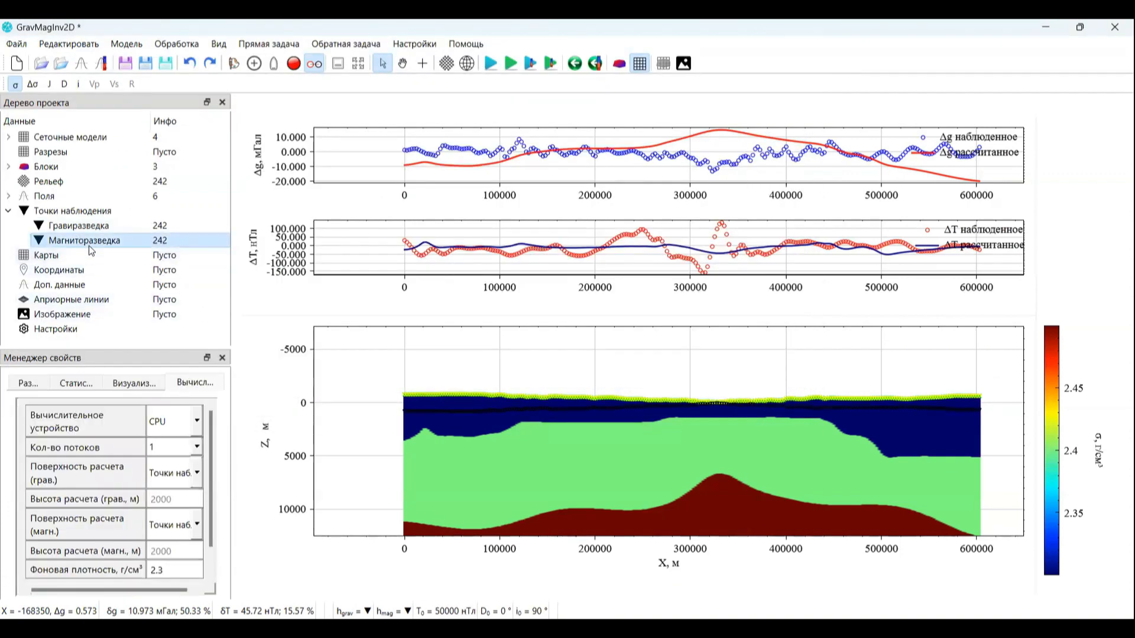
right_click(89, 246)
left_click(138, 282)
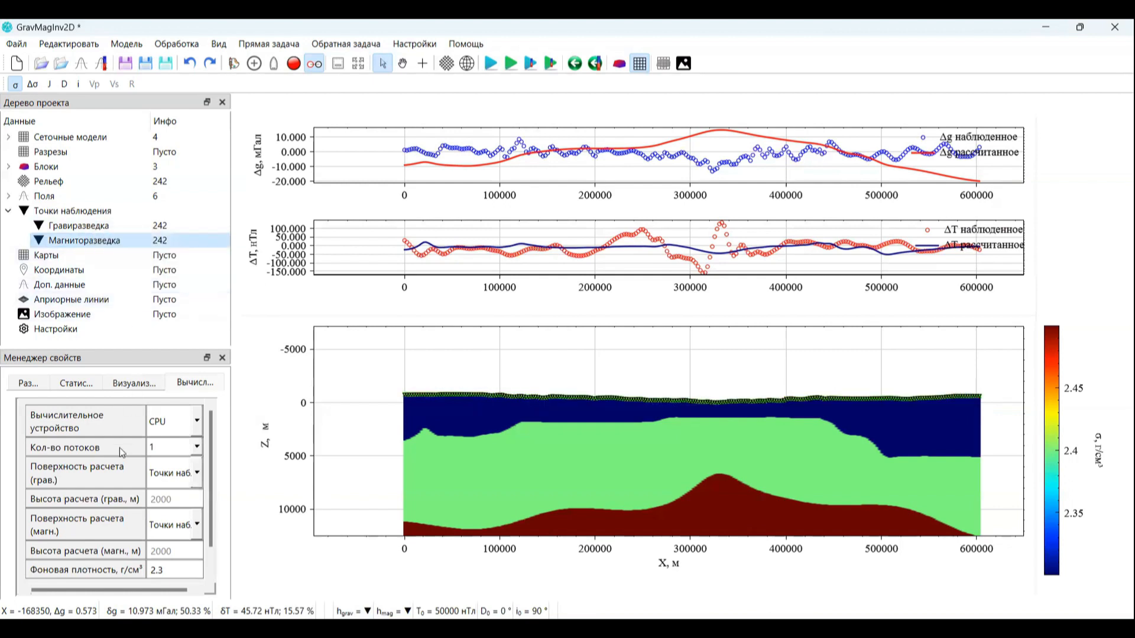
Step: Set the magnetic observation points' colour to light cyan (#aaffff) and examine them close up against the gravity points
left_click(150, 385)
left_click(171, 455)
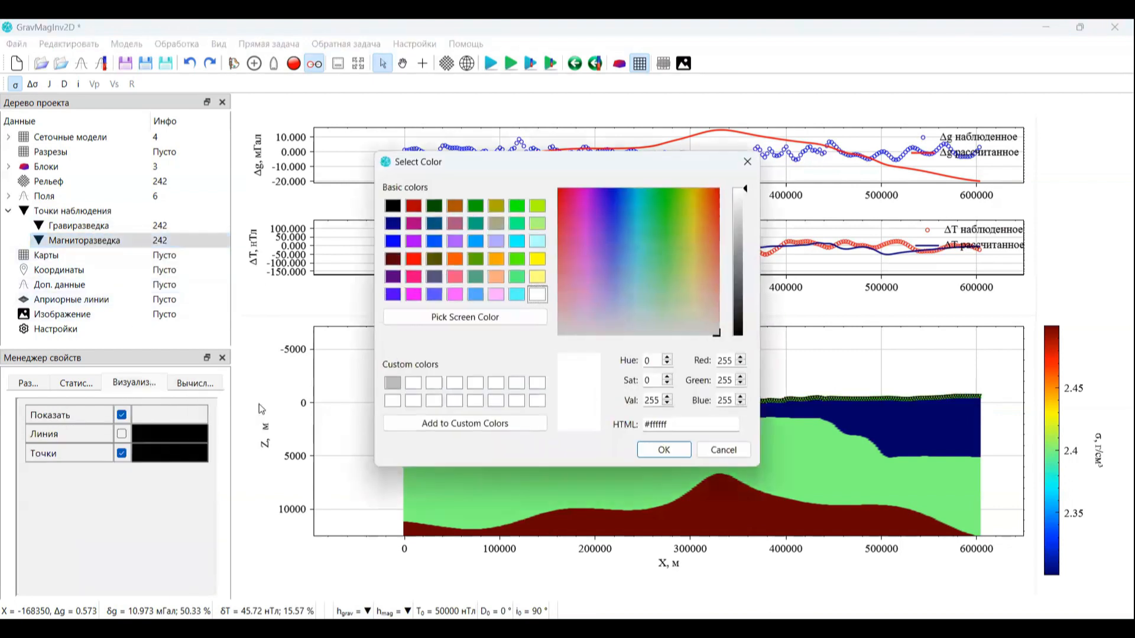
left_click(538, 242)
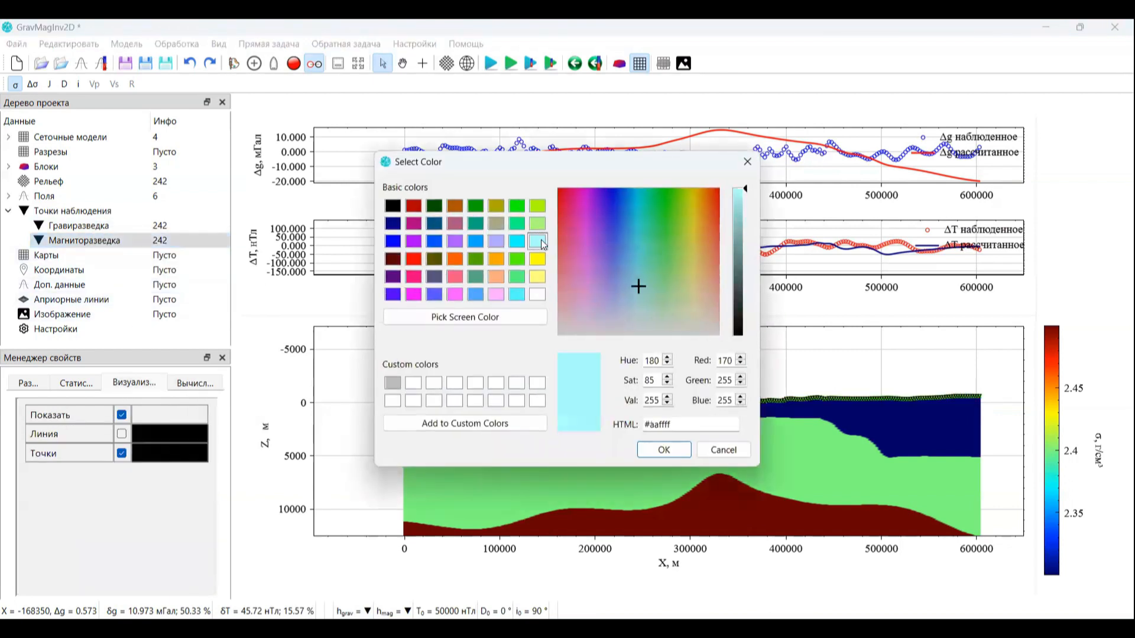
left_click(674, 450)
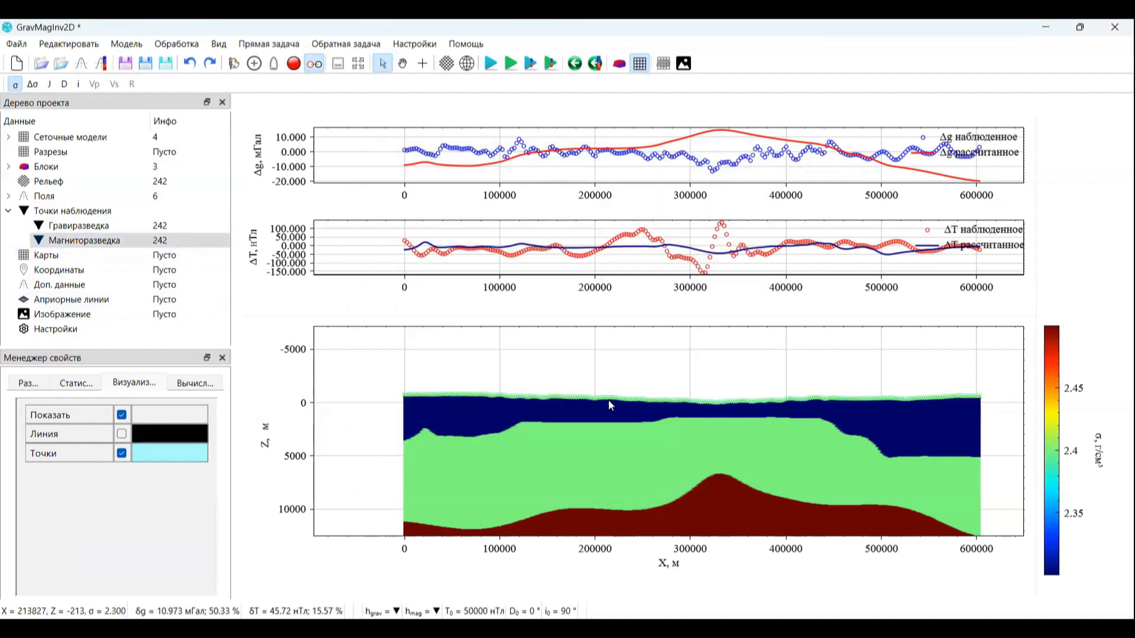
scroll(608, 399, "up", 5)
scroll(609, 402, "up", 8)
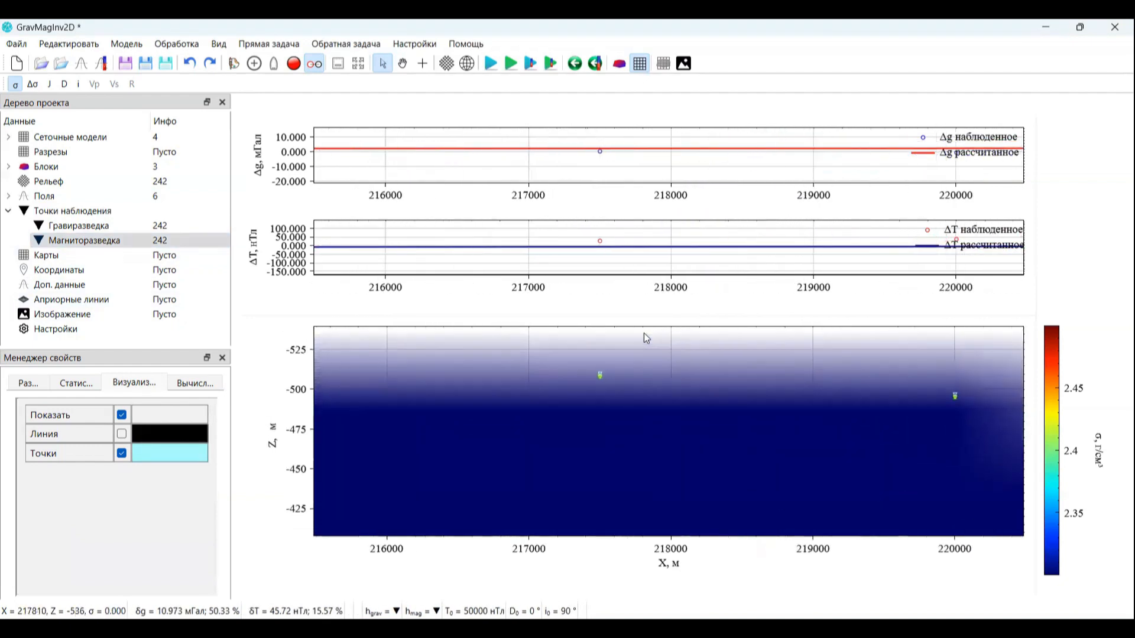
Step: Compare the elevations of the gravity and magnetic observation points near X = 217500 and return to the full profile
scroll(590, 391, "up", 5)
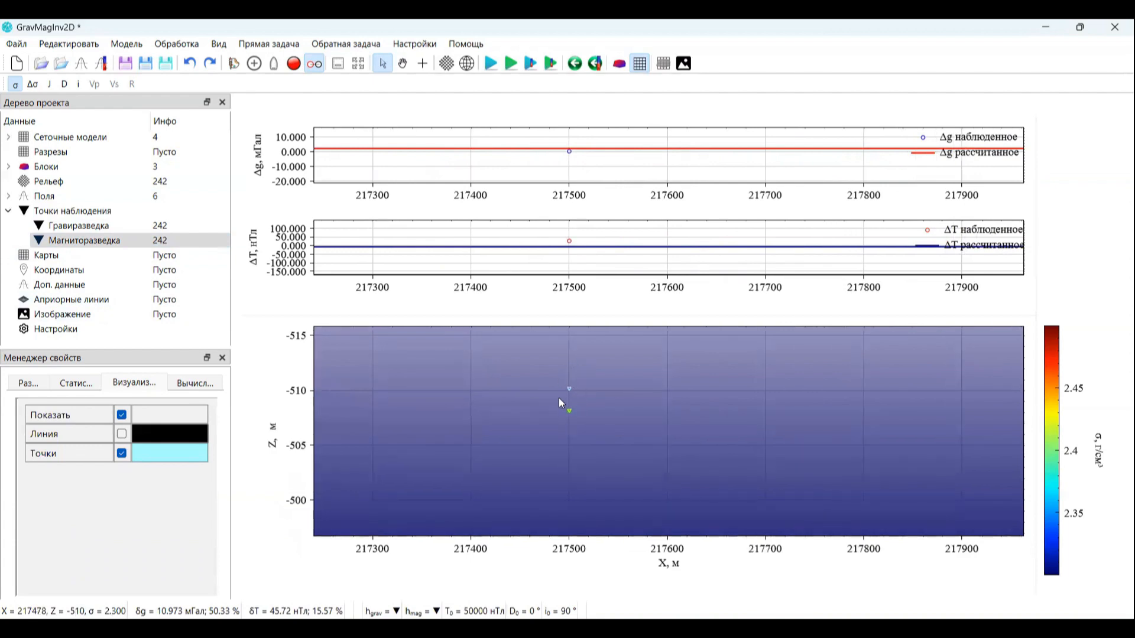
scroll(565, 410, "up", 3)
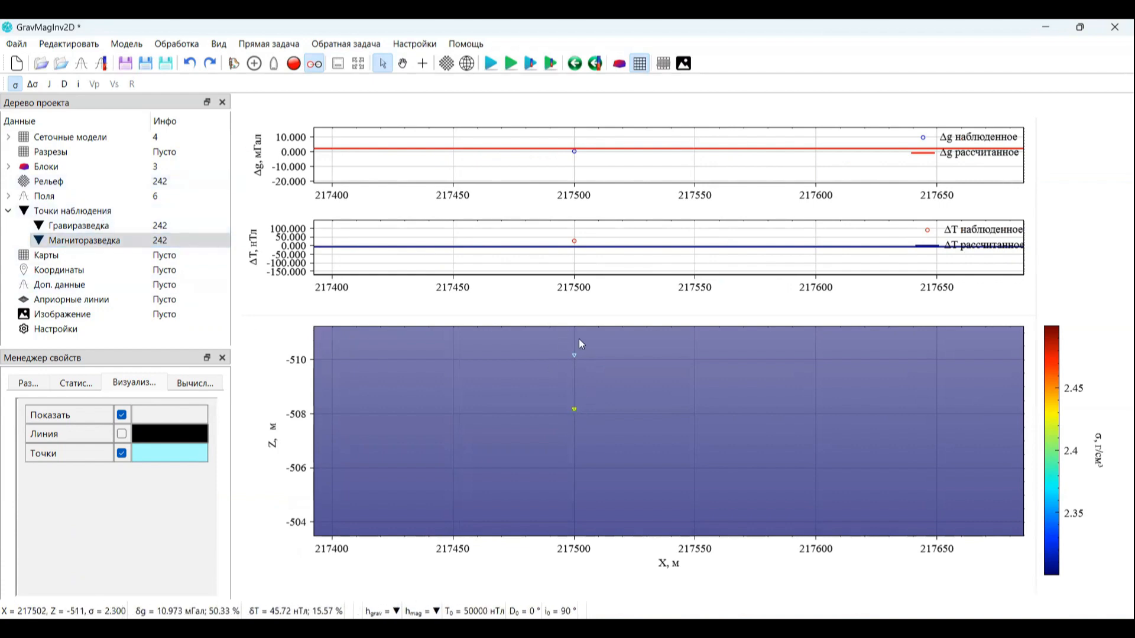
left_click(365, 66)
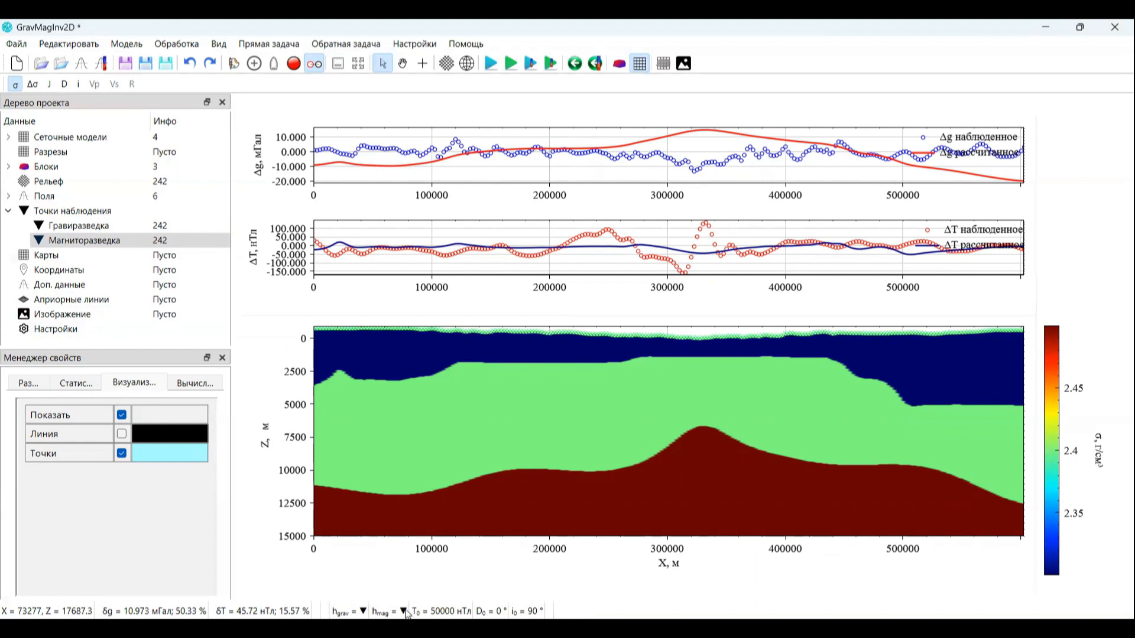
Step: Review the gravity and magnetic calculation surface options (Поверхность расчета) in the project settings and inspect the observation points along the whole section
left_click(8, 212)
left_click(50, 300)
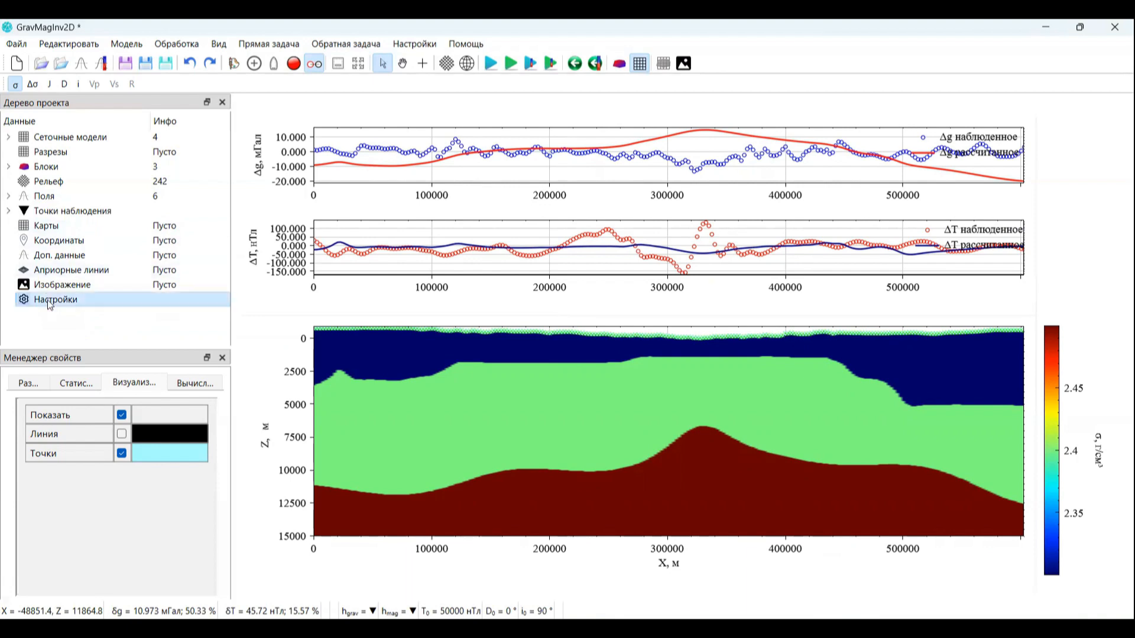
scroll(72, 453, "down", 2)
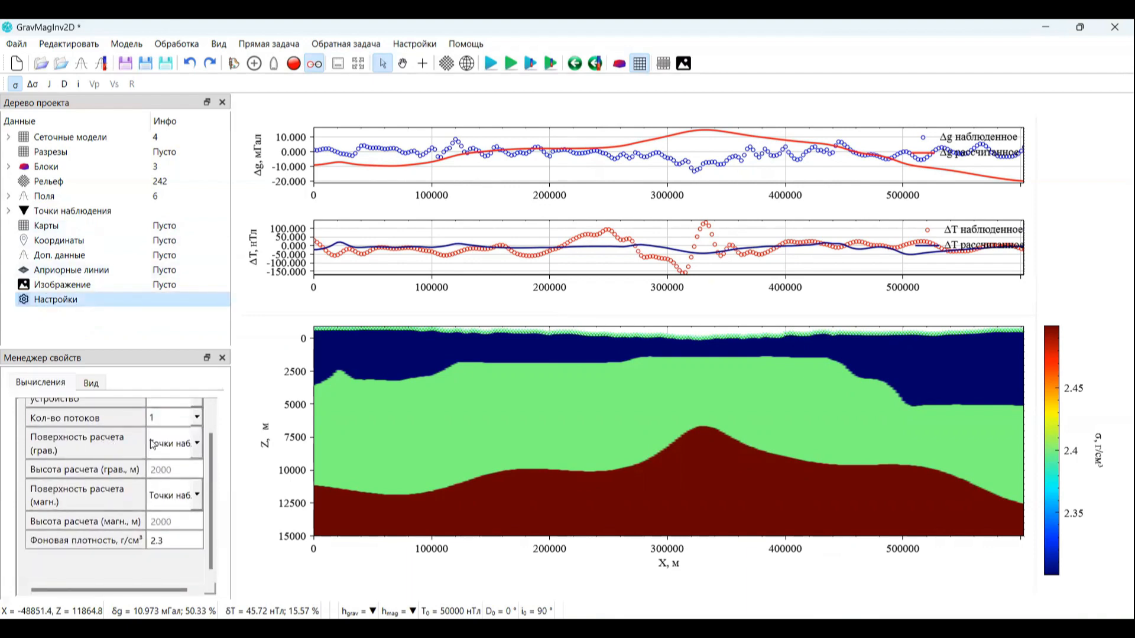
left_click(185, 446)
left_click(96, 443)
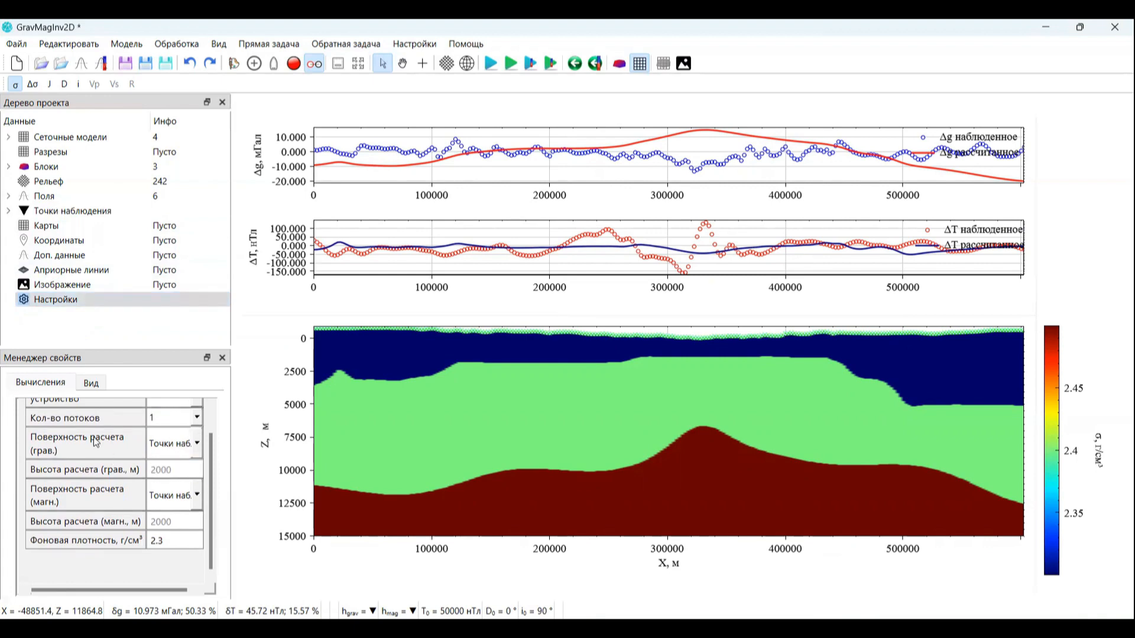
left_click(169, 445)
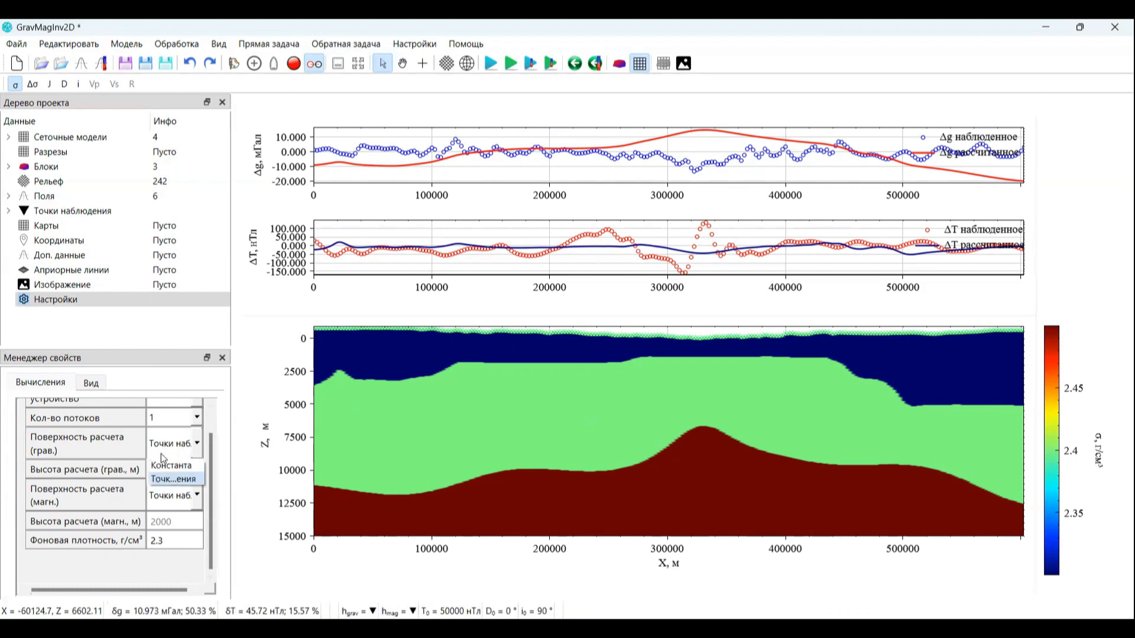
left_click(93, 450)
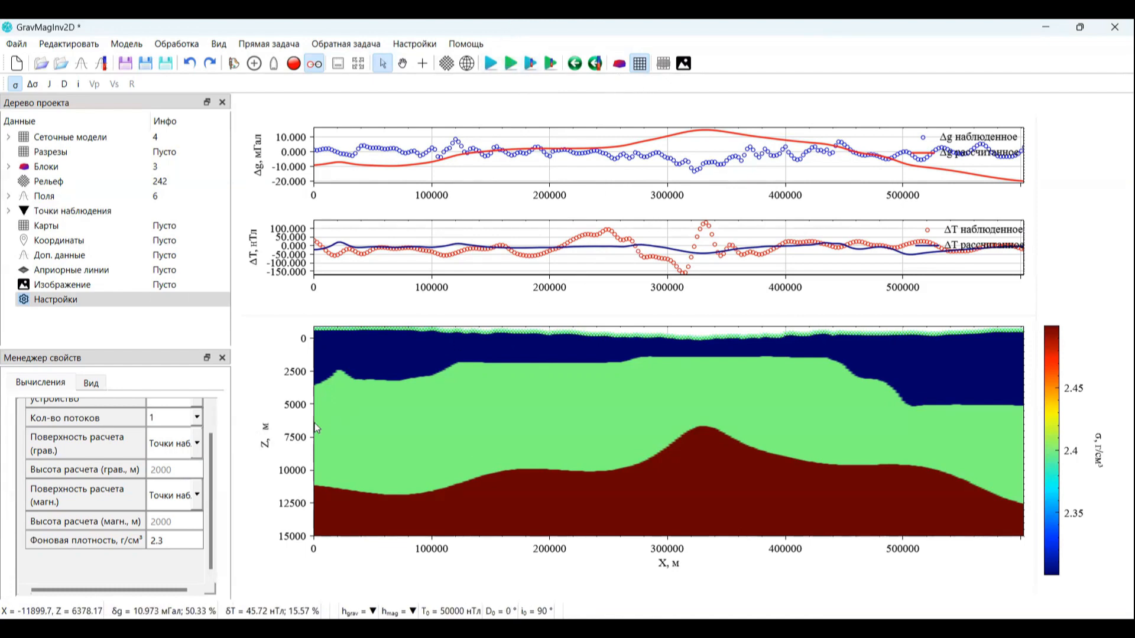
scroll(591, 424, "down", 3)
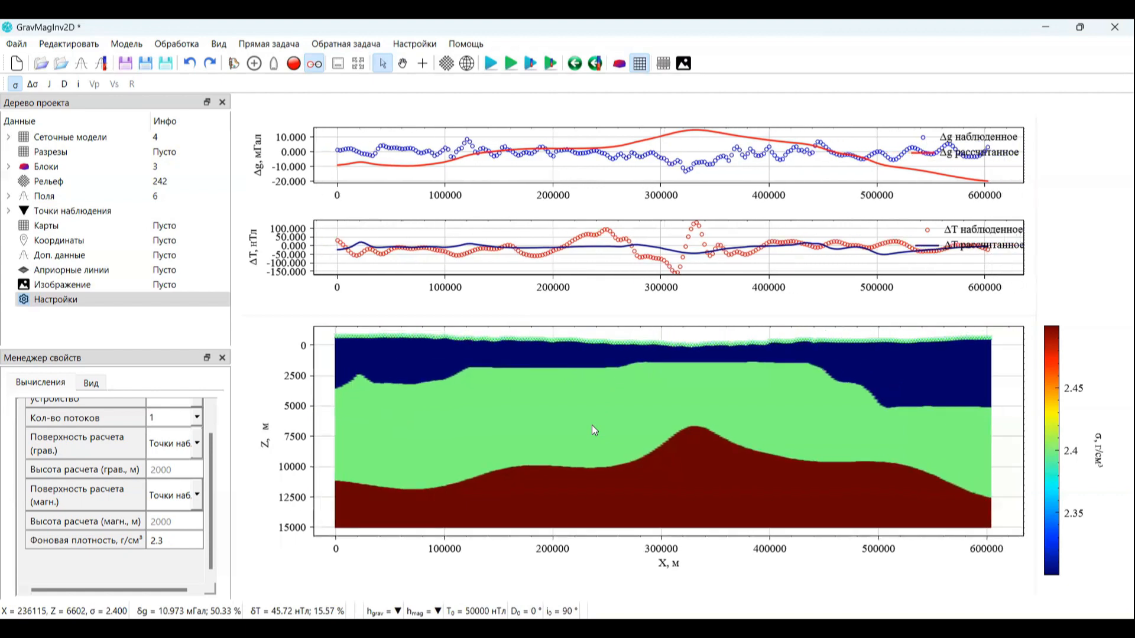
scroll(591, 424, "down", 1)
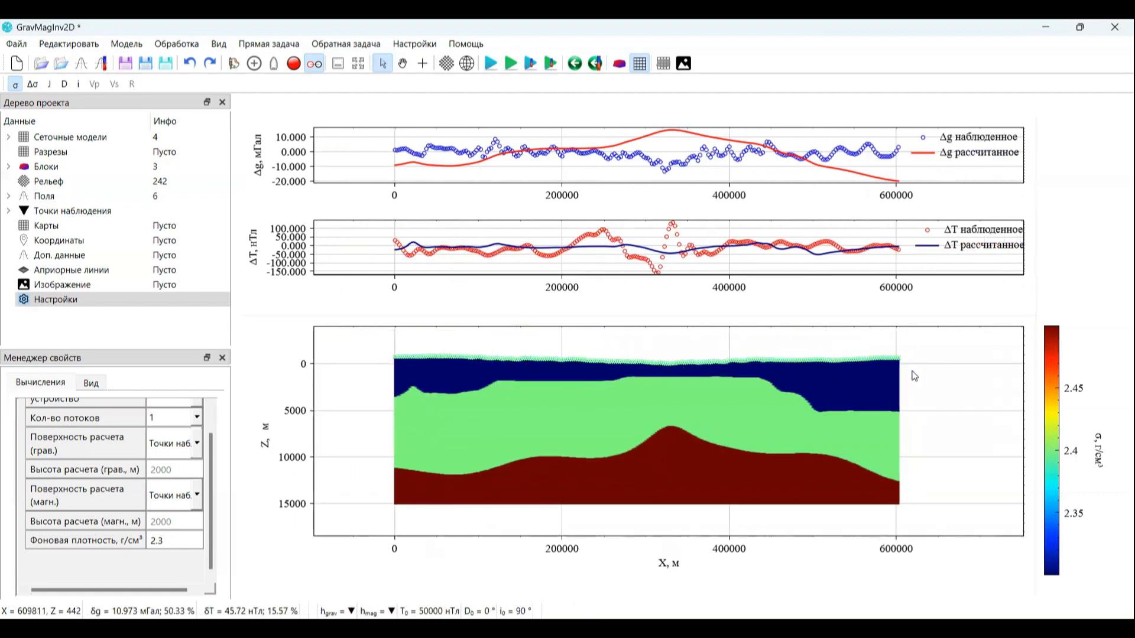
scroll(648, 365, "up", 4)
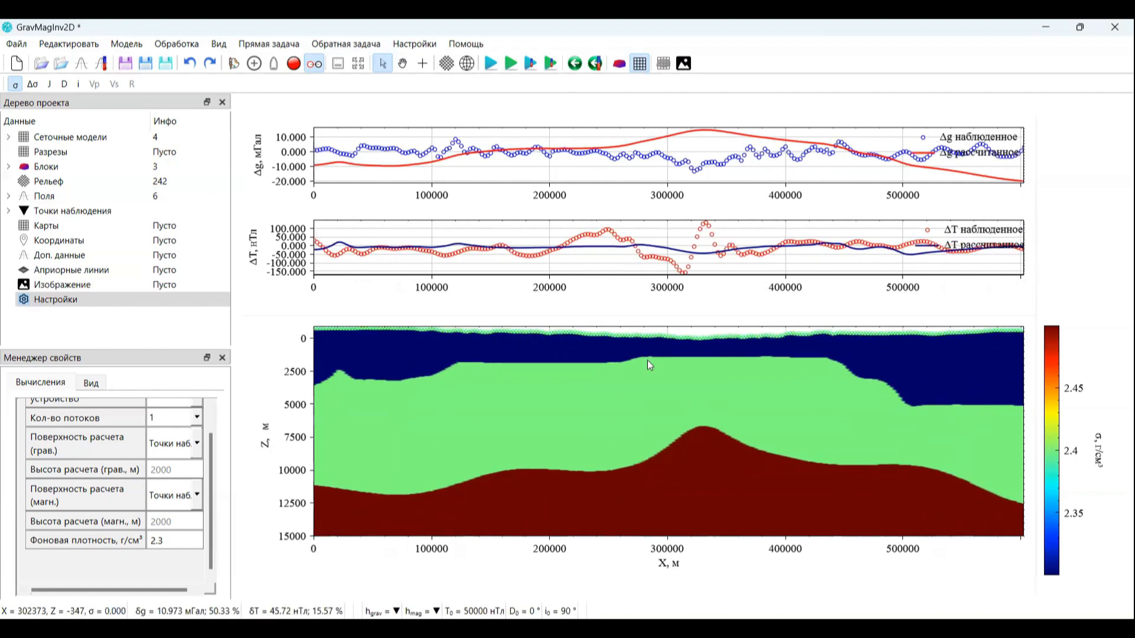
Step: Solve the forward gravity and magnetic problems for the grid model and for the block model
left_click(512, 64)
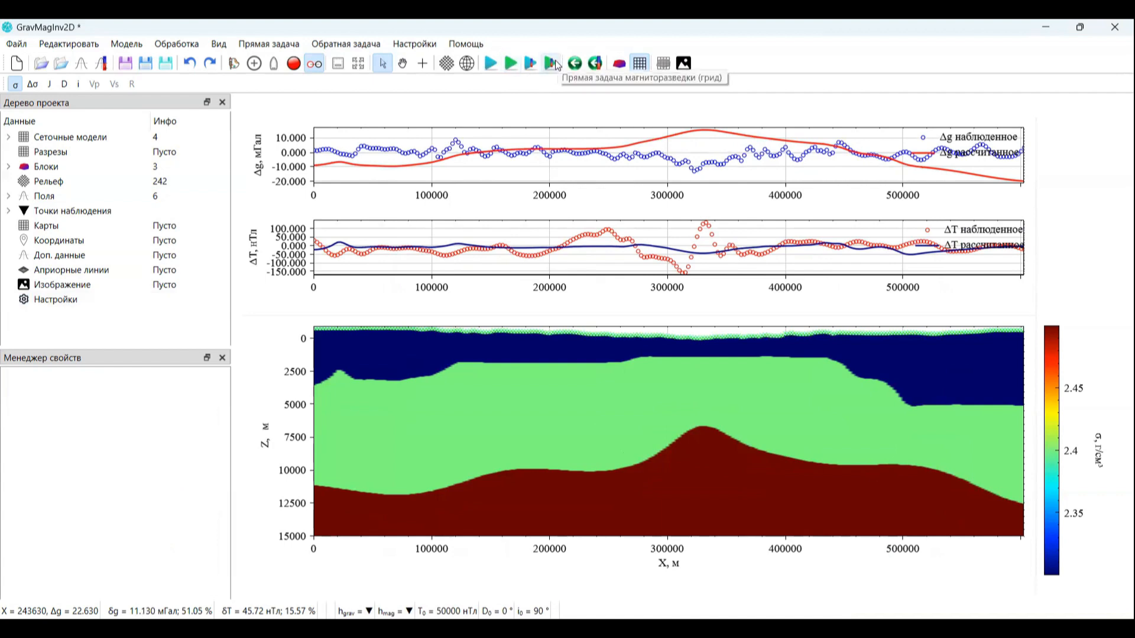
left_click(553, 64)
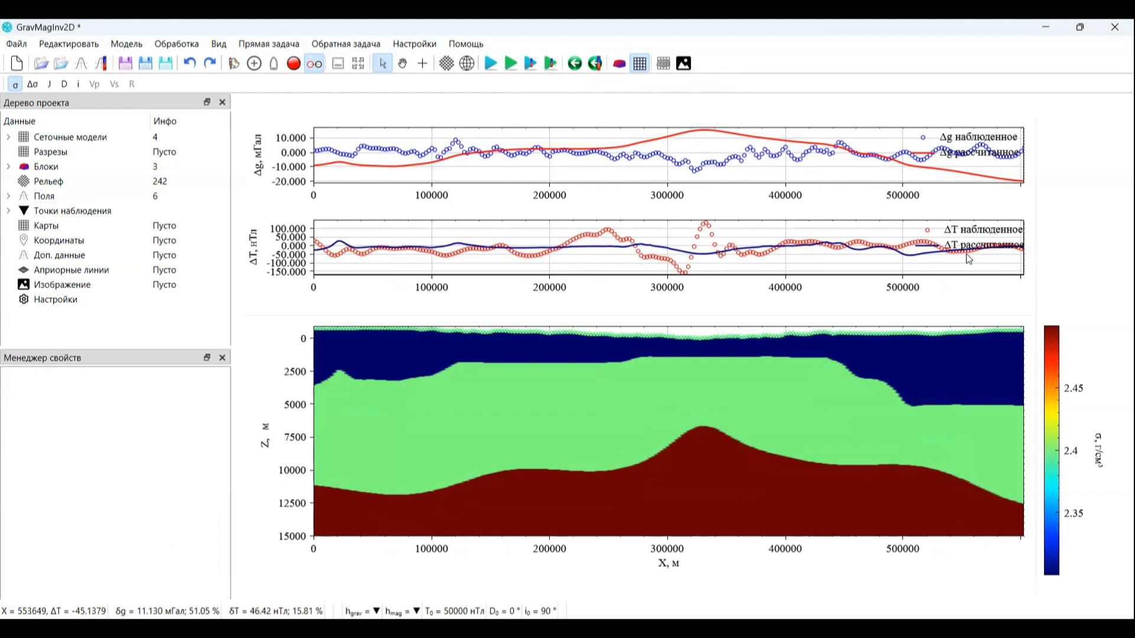
left_click(490, 63)
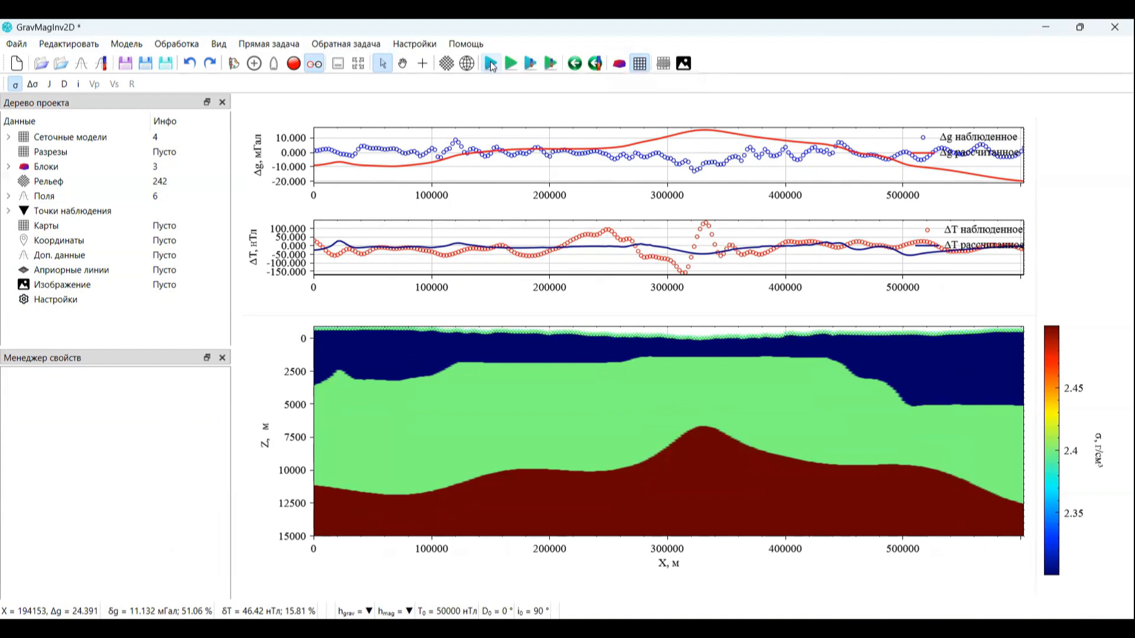
left_click(532, 68)
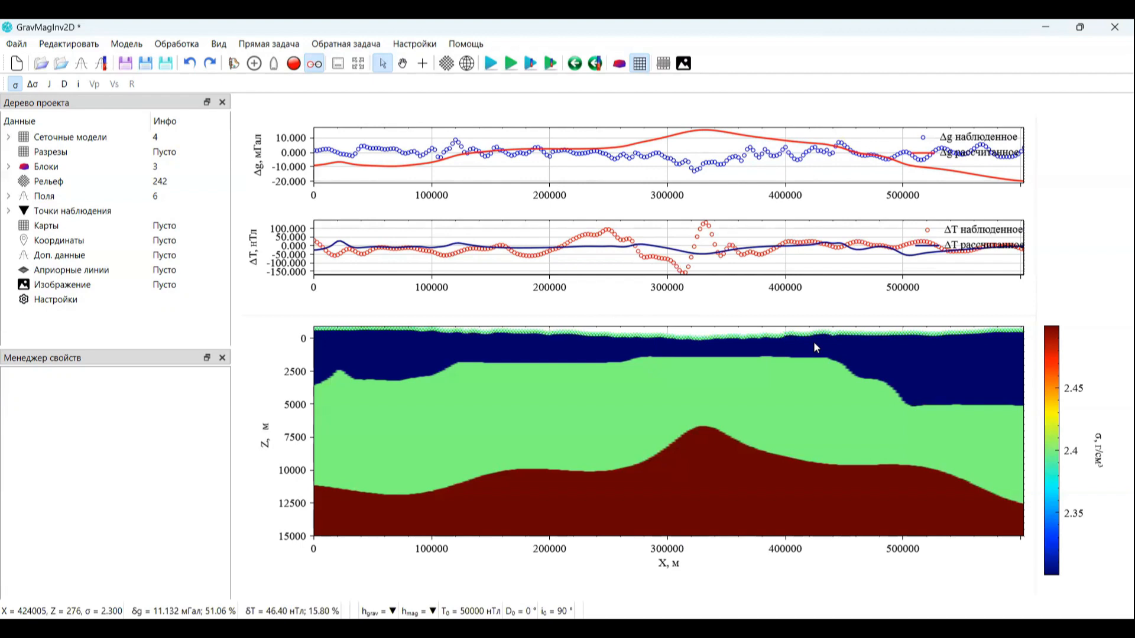
Step: Recompute the magnetic field from the blocks and the grid to compare the two calculated ΔT curves
left_click(532, 64)
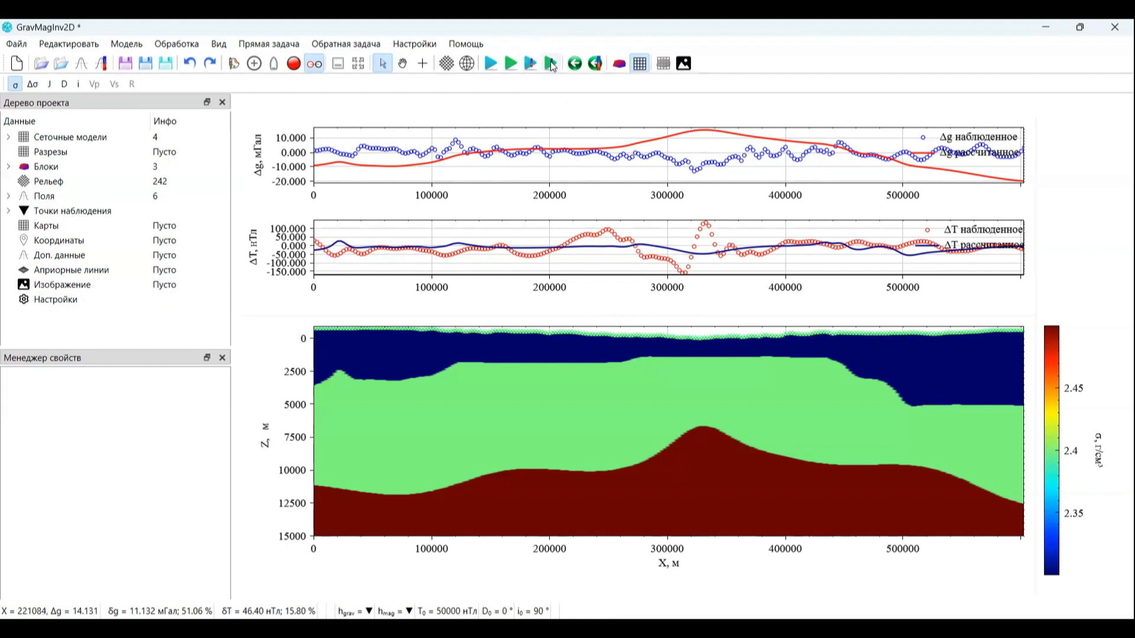
left_click(551, 64)
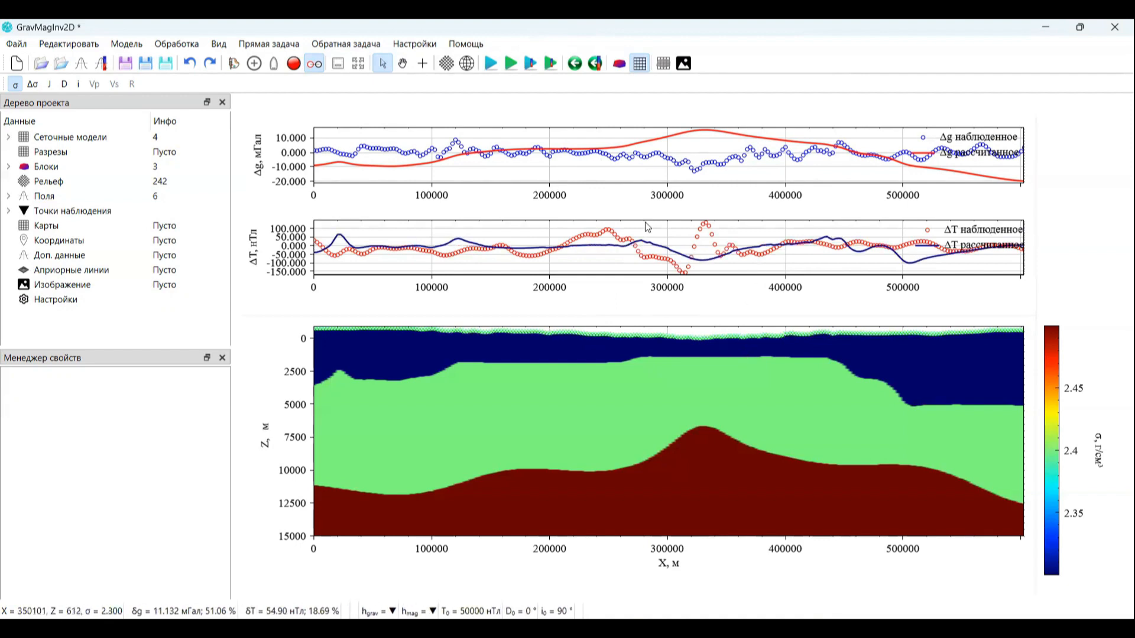
left_click(552, 69)
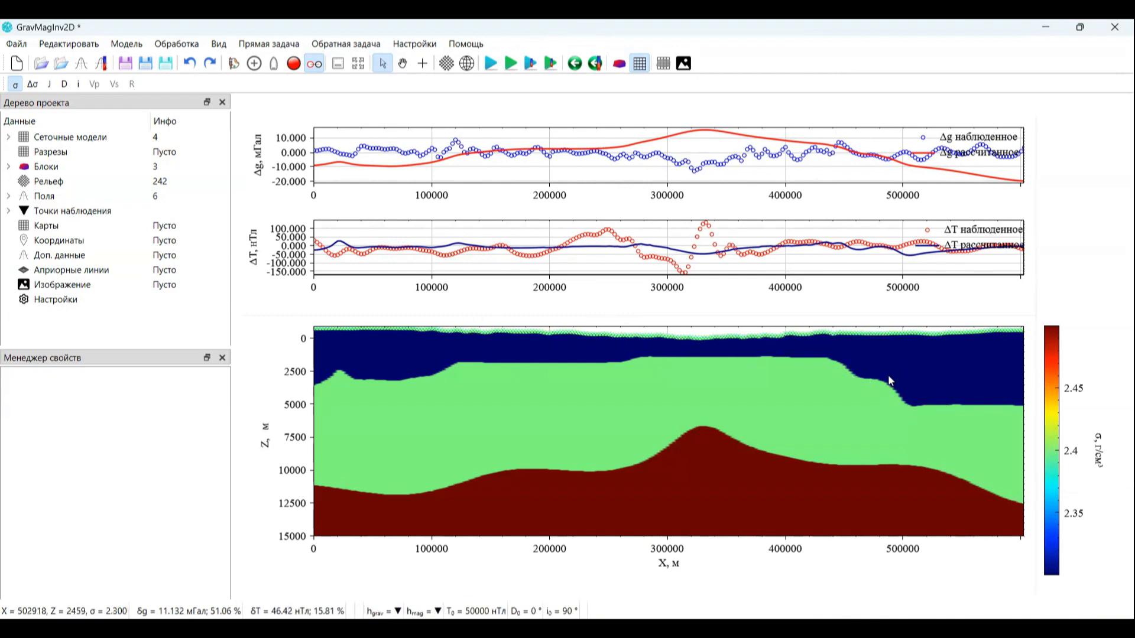
left_click(533, 67)
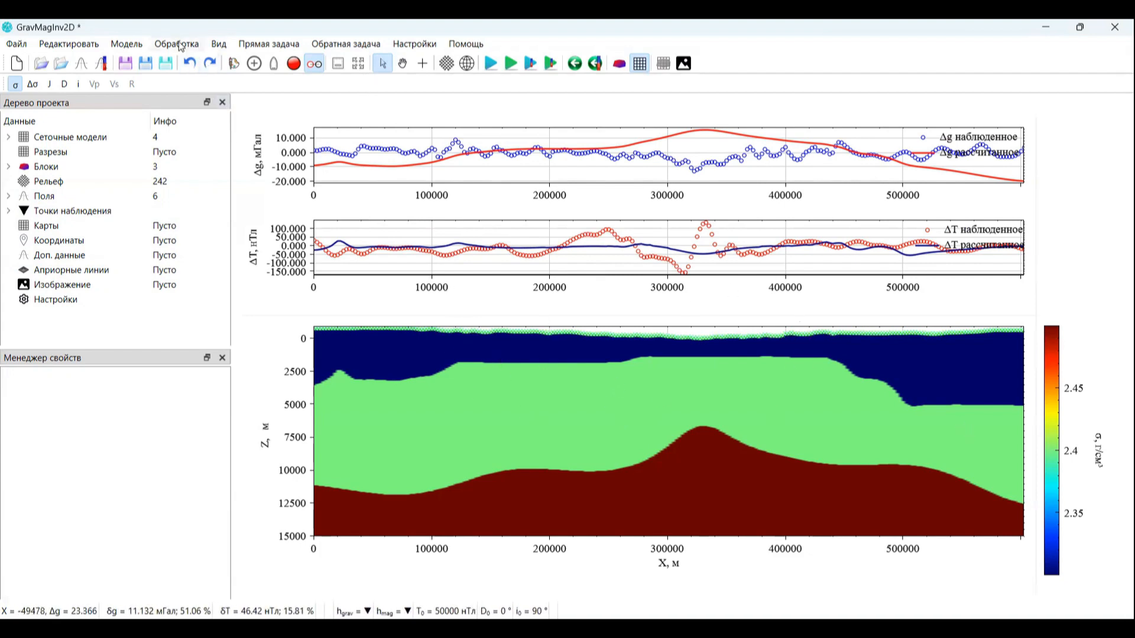
Step: Mark blocks 1 and 3 as fixed (Фикс.) in the polygon parameters
left_click(127, 44)
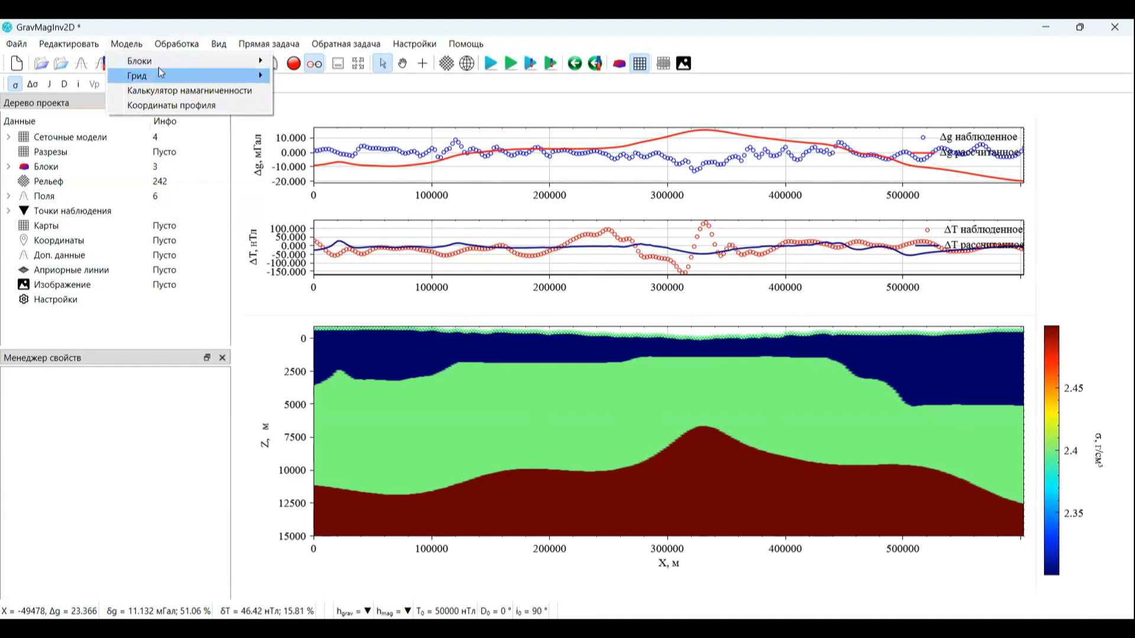
left_click(319, 61)
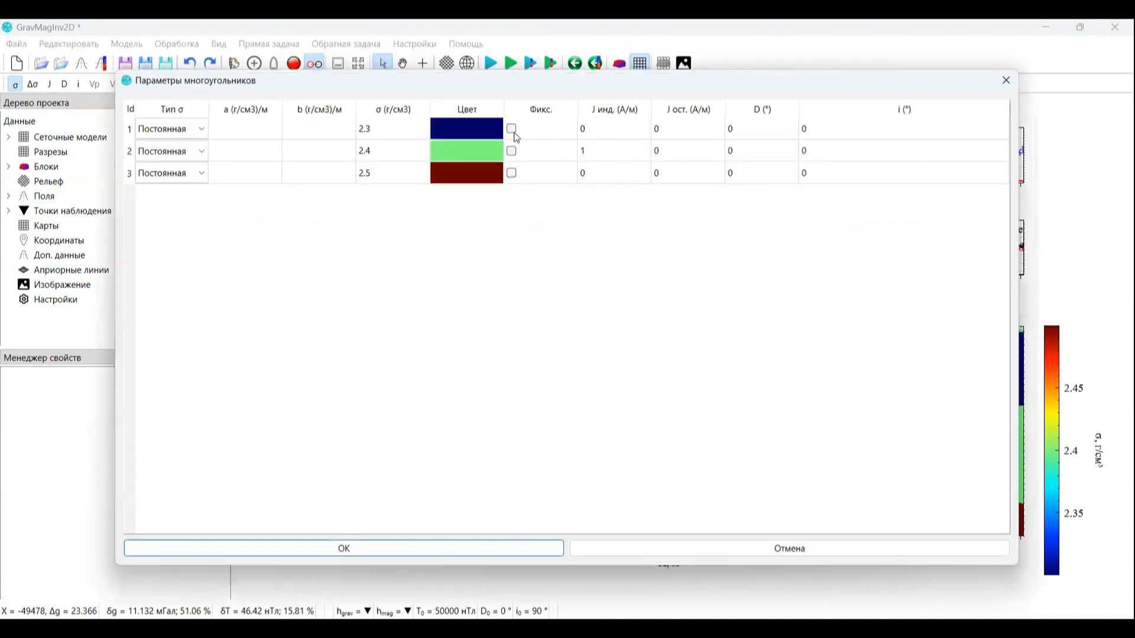
left_click(513, 130)
left_click(512, 174)
left_click(443, 544)
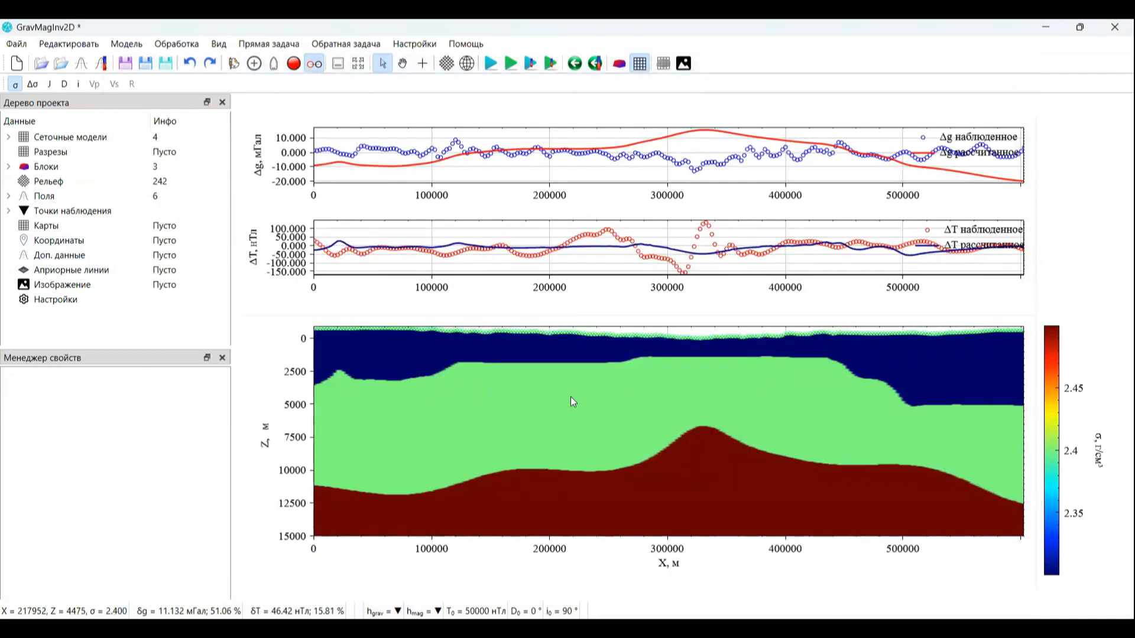
Step: Release block 1 and fix block 2 in the polygon parameters
double_click(462, 500)
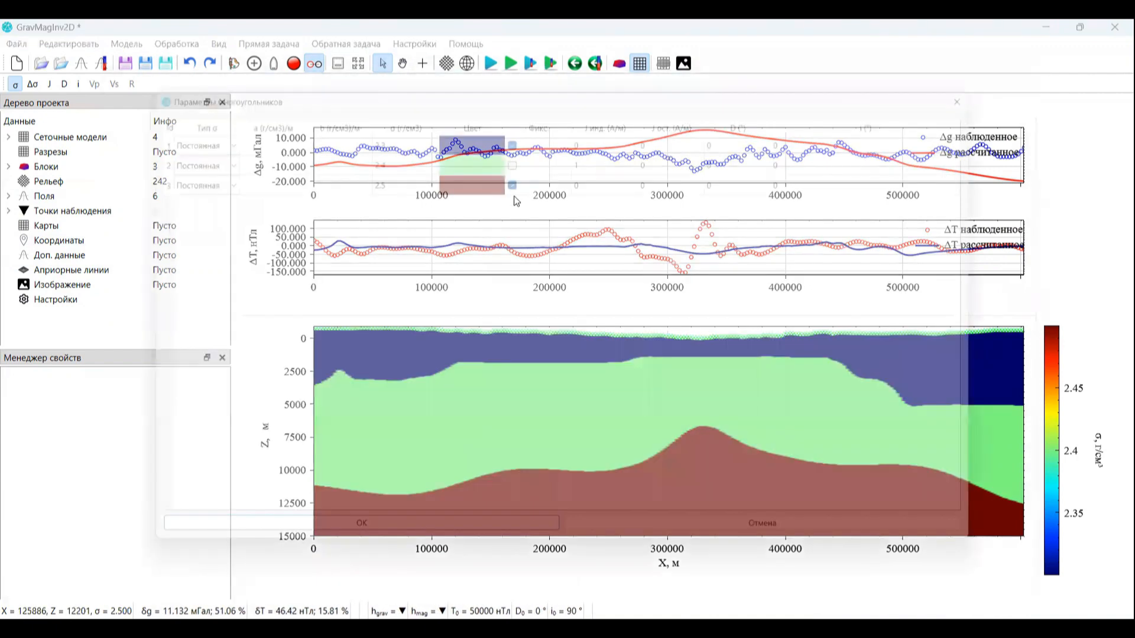
left_click(513, 129)
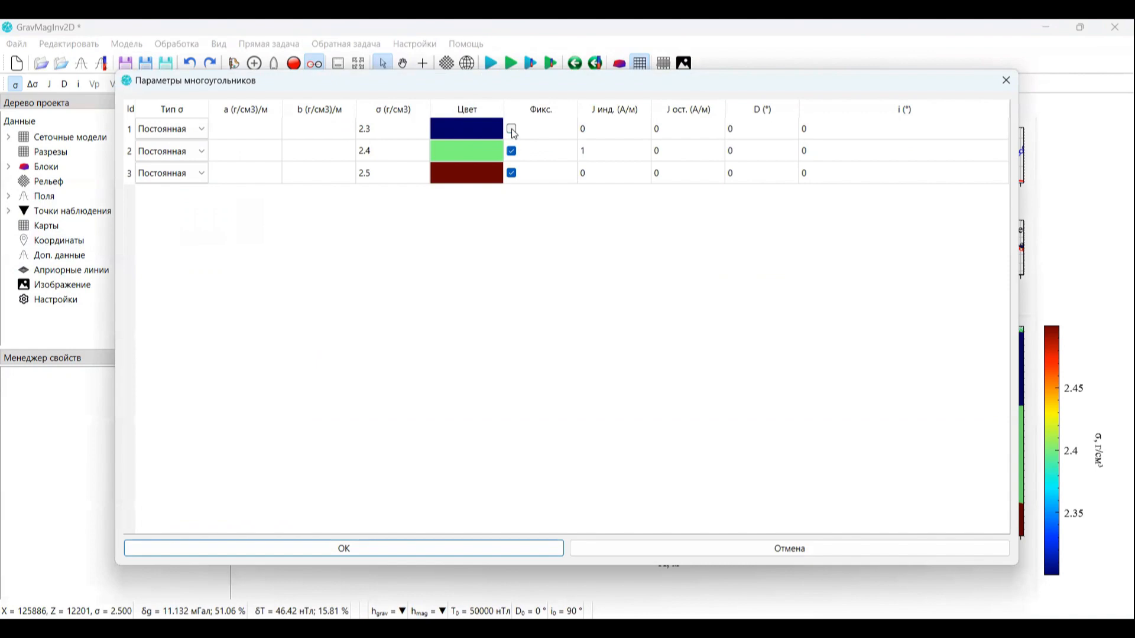
left_click(459, 554)
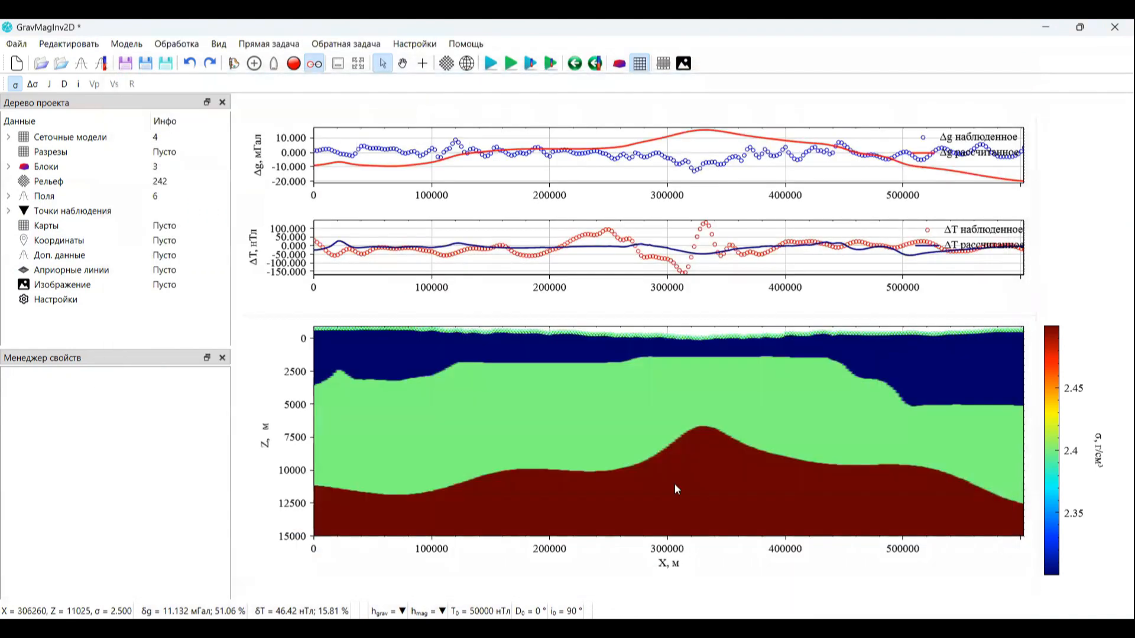
Step: Run the gravity inversion with arbitrary density distribution (Произвольное), 5 iterations, depth index 1 and any density sign (Любой)
left_click(332, 44)
left_click(376, 68)
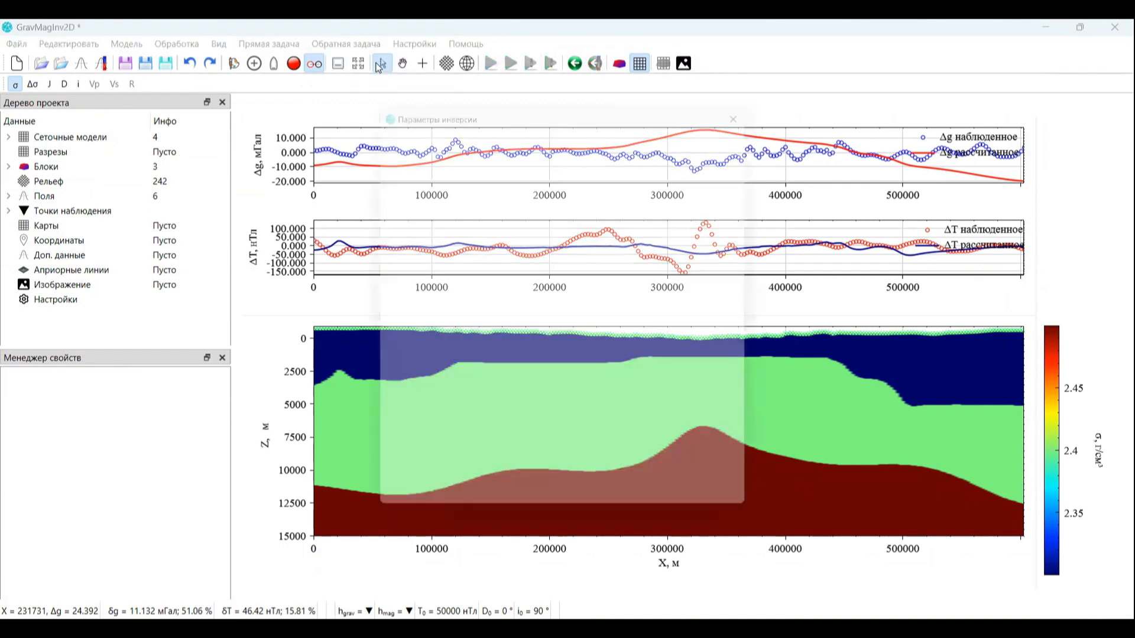
left_click_drag(551, 98, 768, 89)
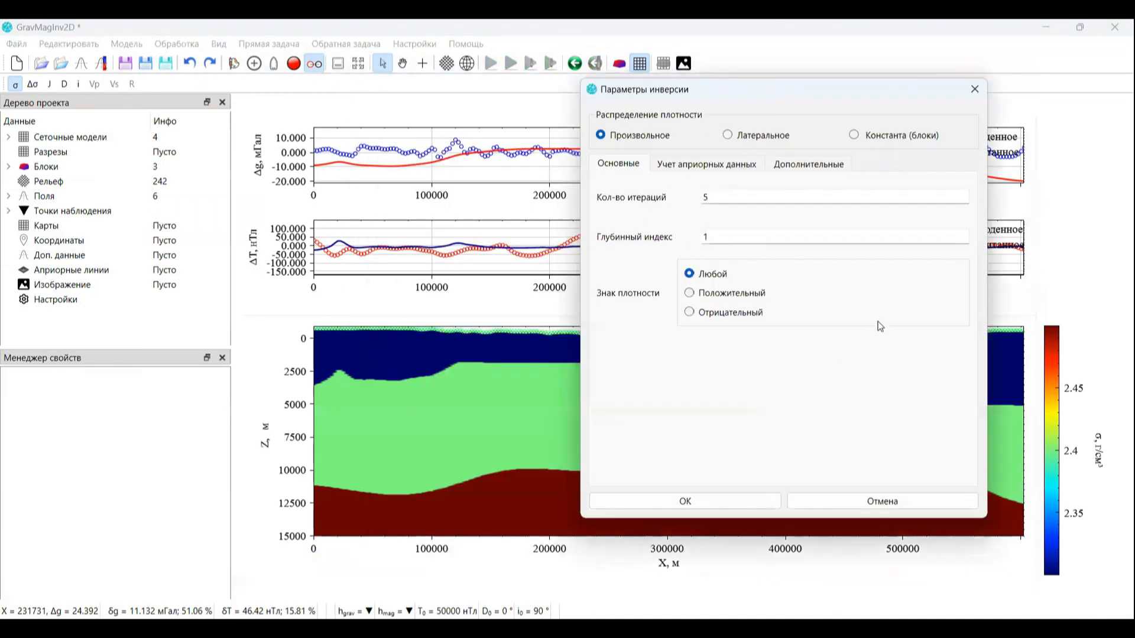
left_click(775, 226)
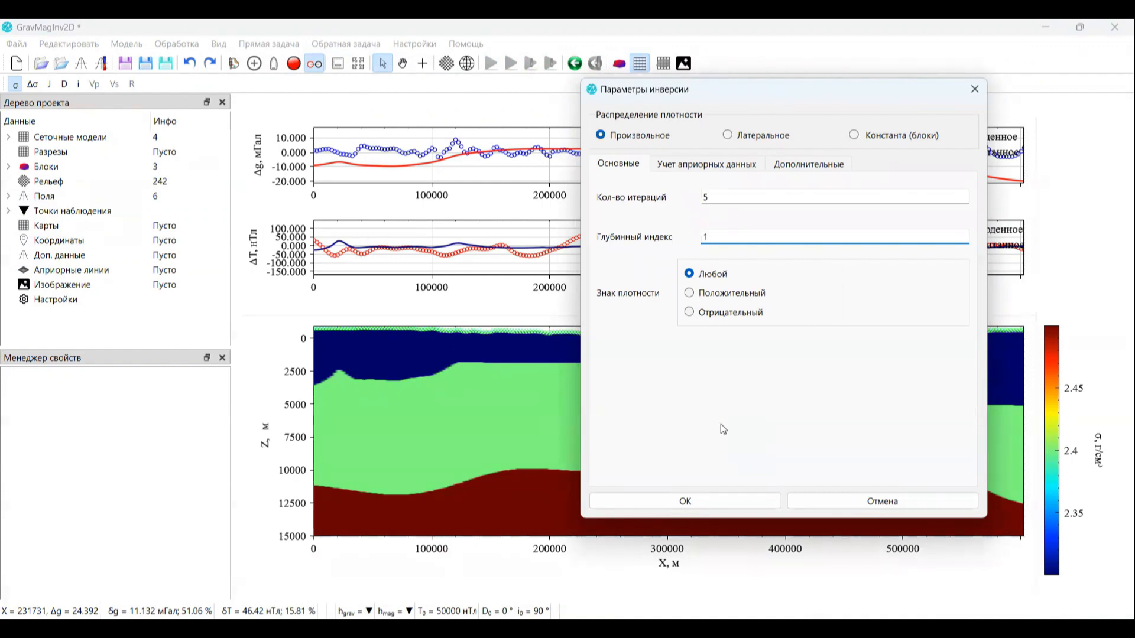
left_click(697, 503)
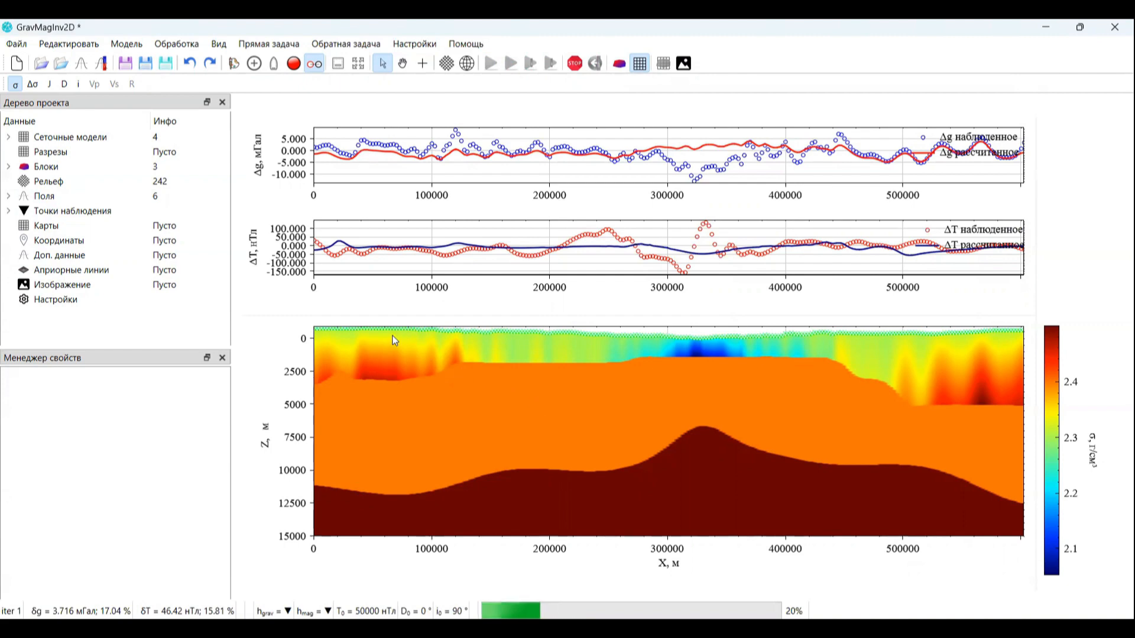
Step: Set the number of computation threads (Кол-во потоков) to 4 and check the available computing devices, keeping CPU
left_click(91, 303)
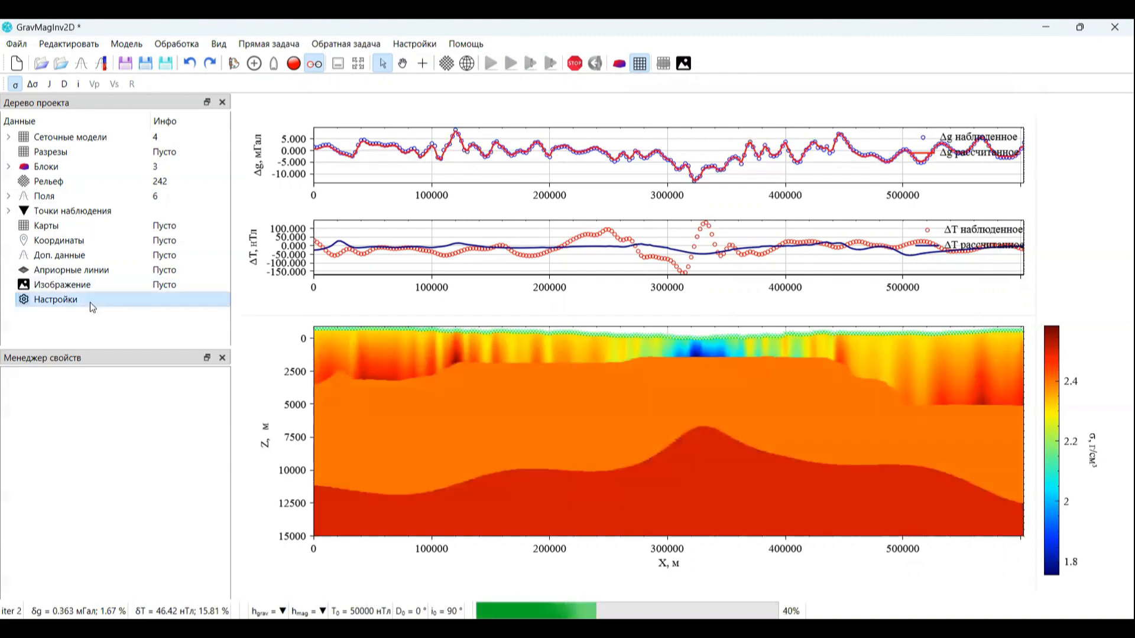
left_click(41, 383)
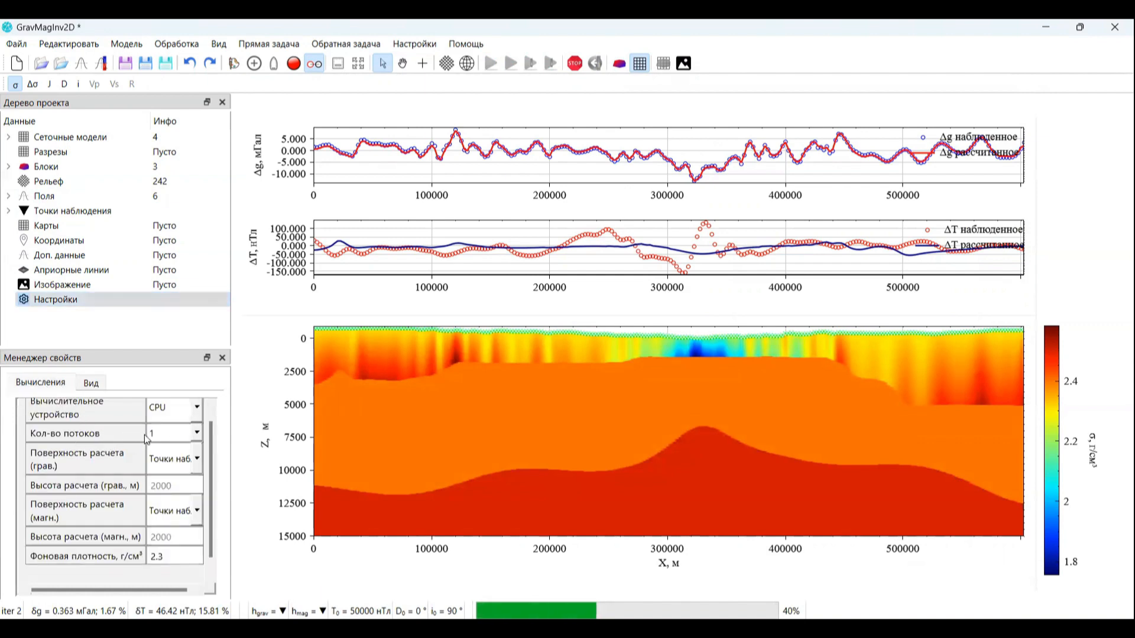
left_click(170, 439)
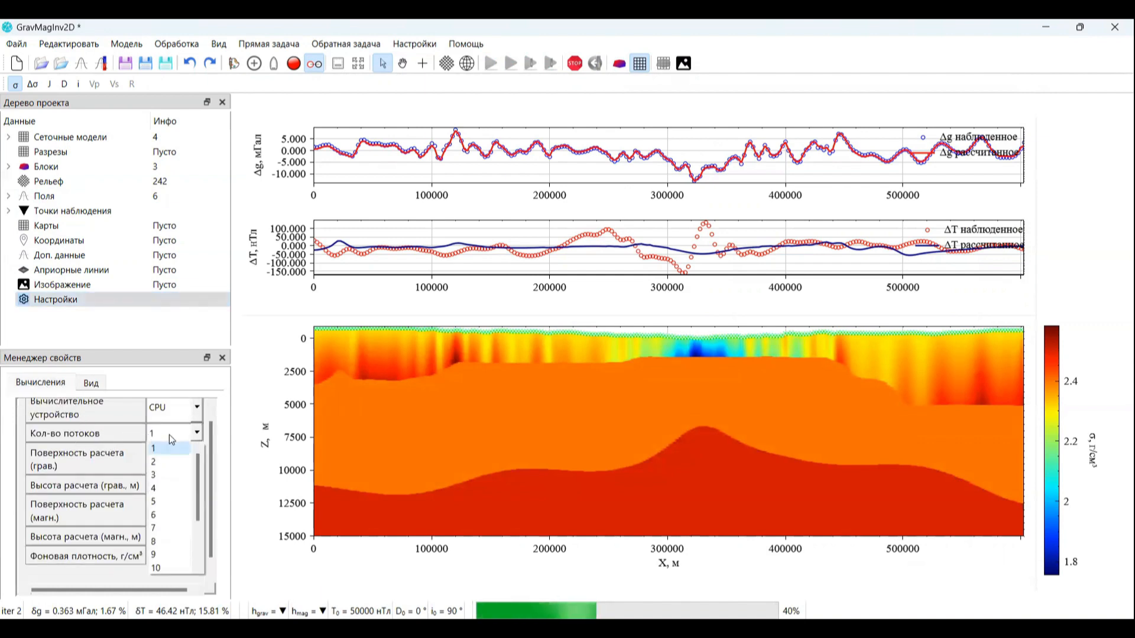
left_click(169, 489)
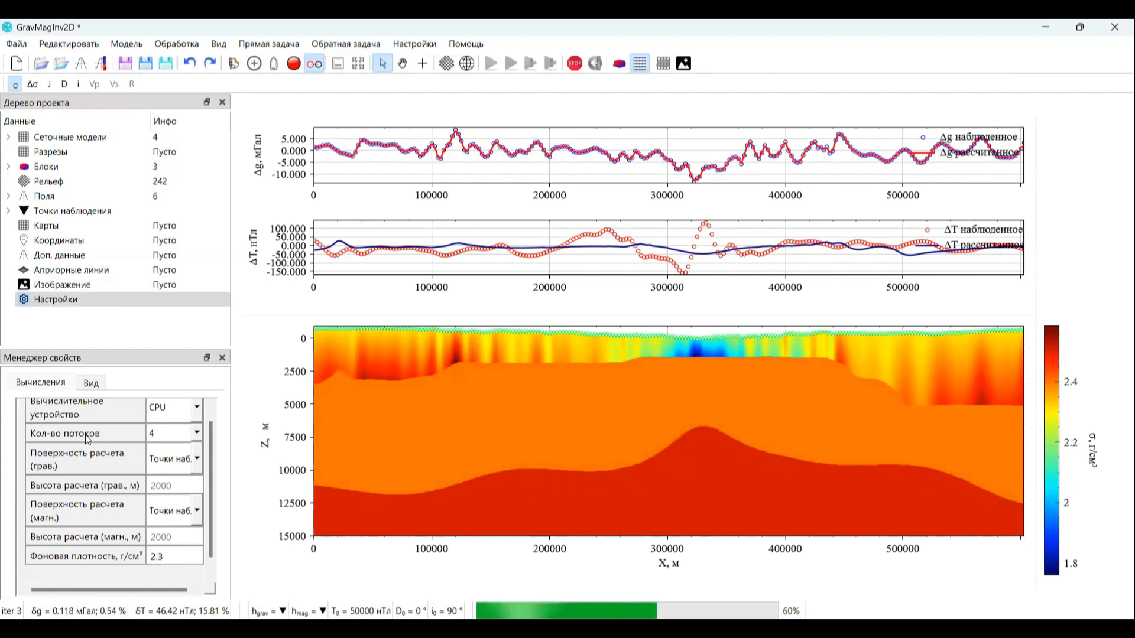
left_click(172, 408)
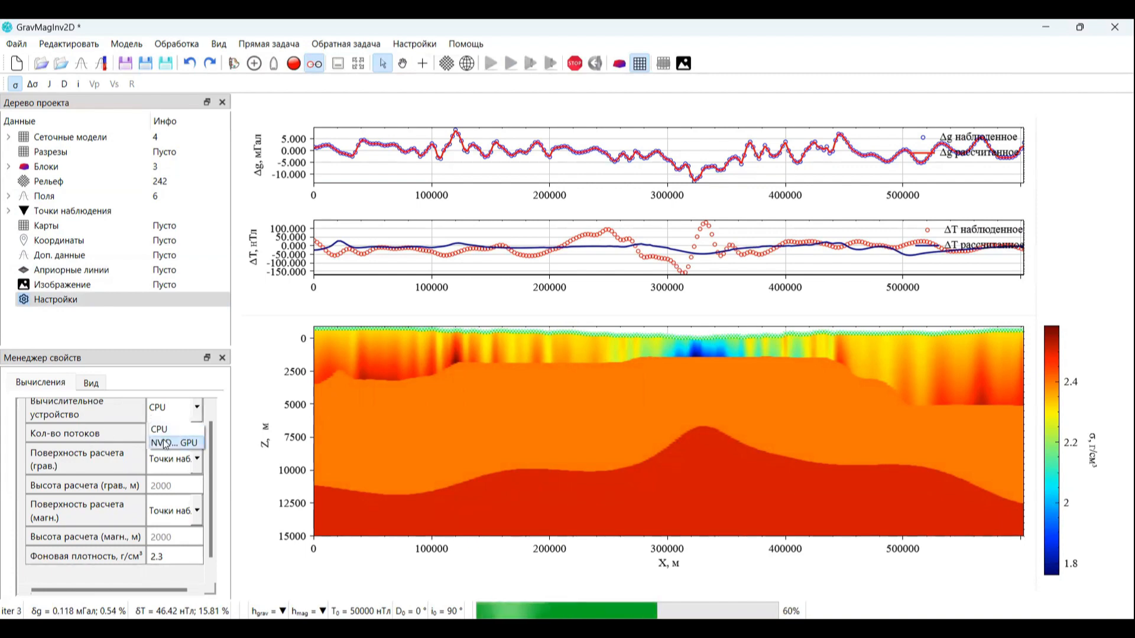
key("Escape")
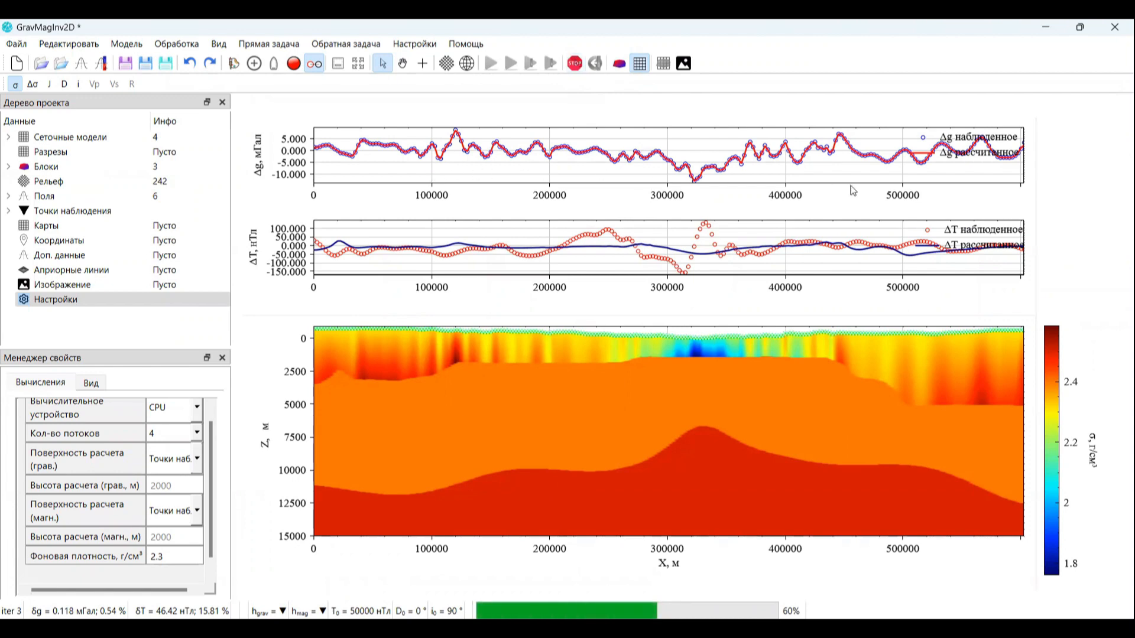
Step: Stop the gravity inversion and invert the ΔT magnetic field for magnetization J with arbitrary distribution (Произвольное), 5 iterations and any sign (Любой)
left_click(574, 66)
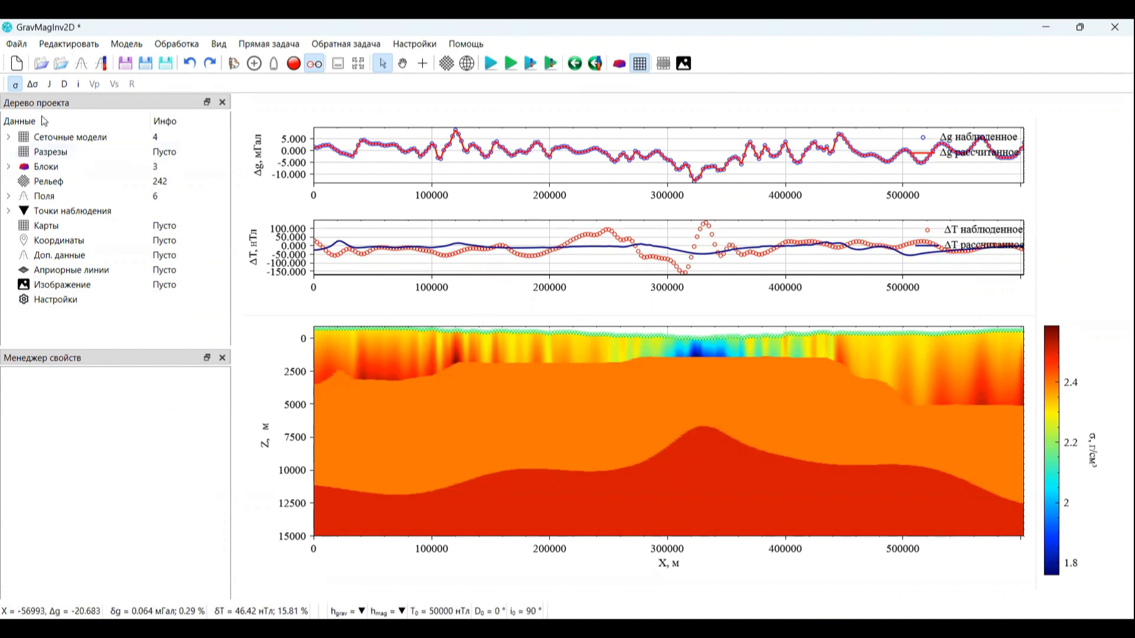
left_click(49, 84)
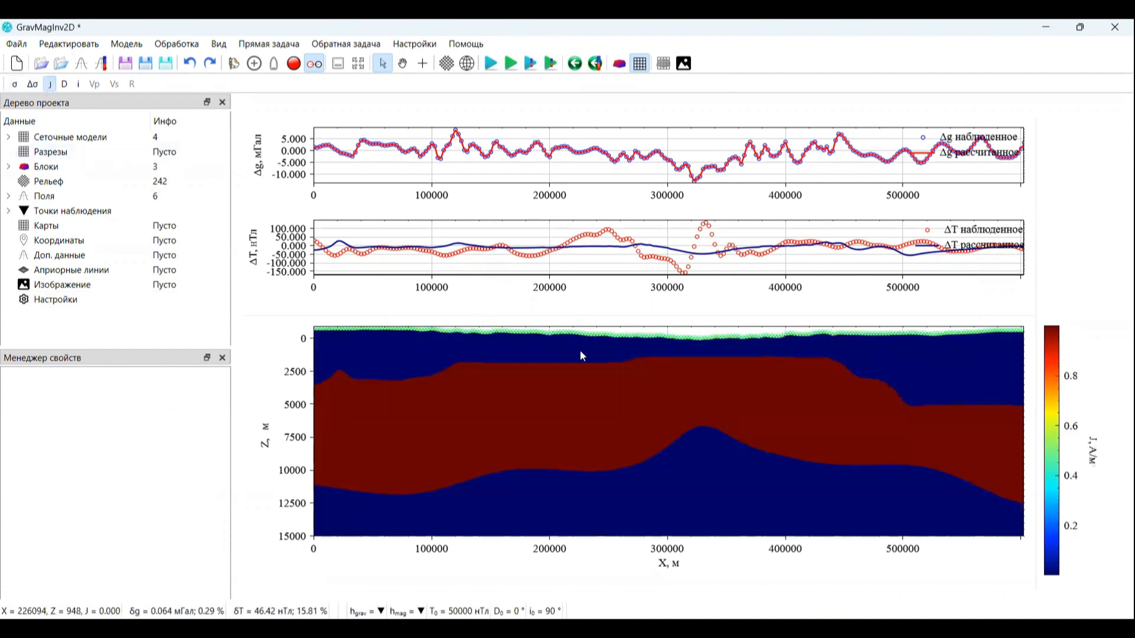
left_click(595, 63)
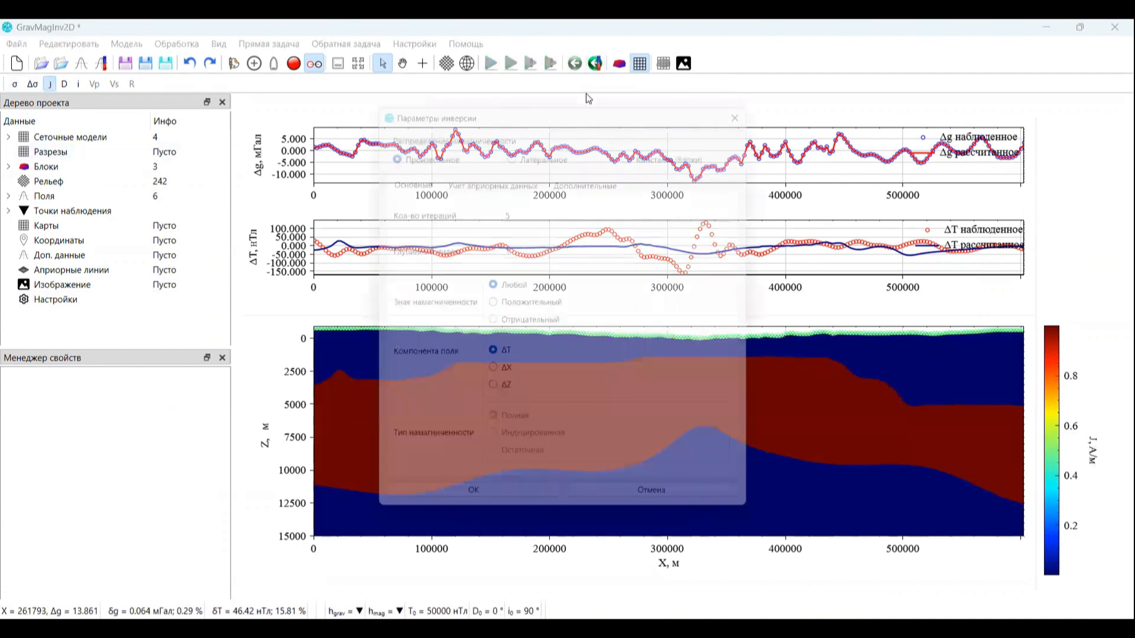
left_click(484, 513)
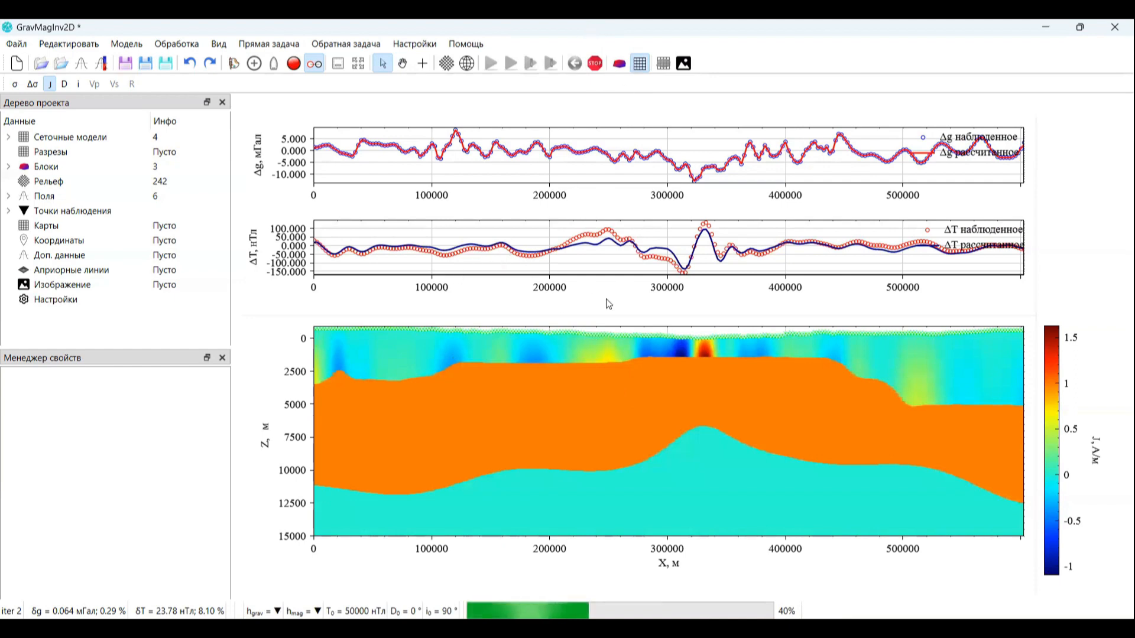
left_click(595, 67)
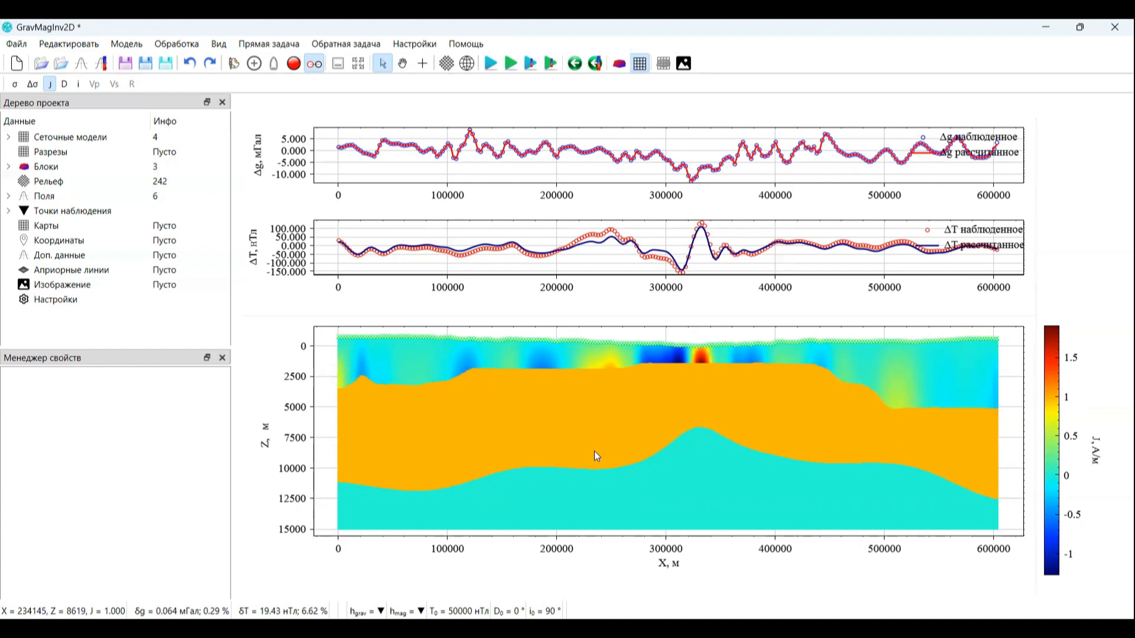
Step: Set the gravity calculation surface to a constant height (Константа) of 20000 m in the computation settings
left_click(66, 300)
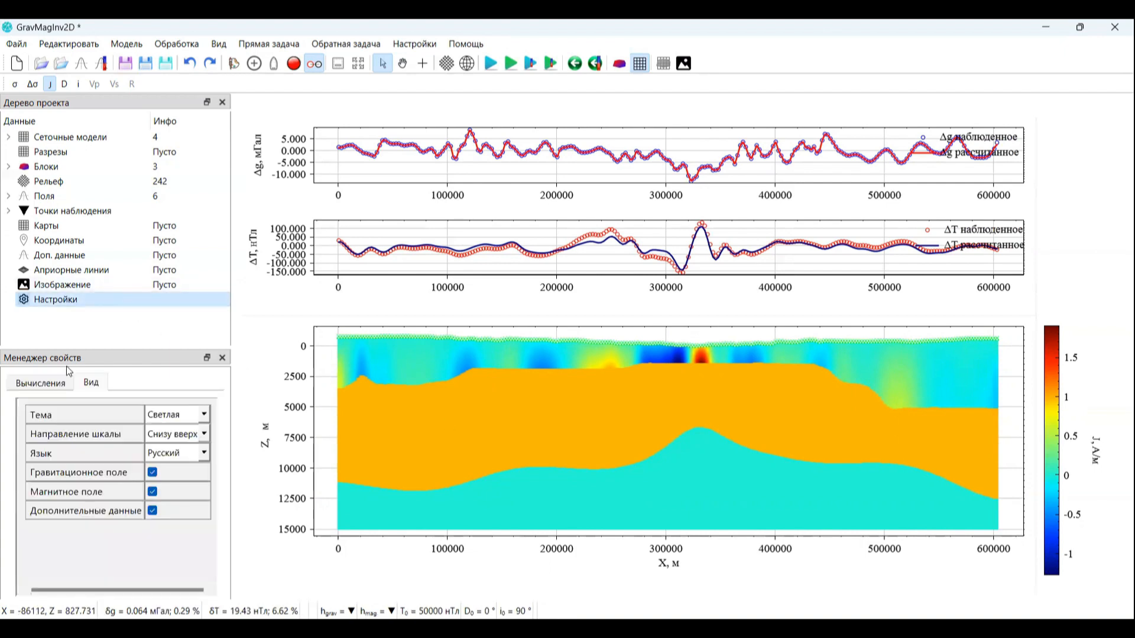
left_click(27, 381)
left_click(164, 466)
left_click(174, 481)
double_click(172, 487)
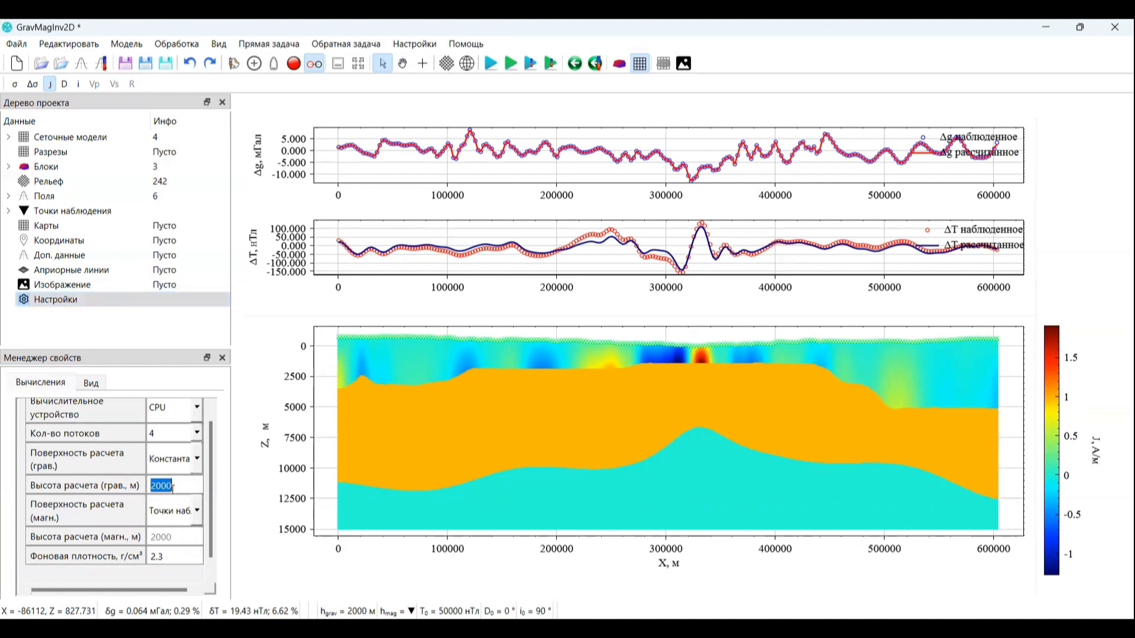
type("20000")
key("Return")
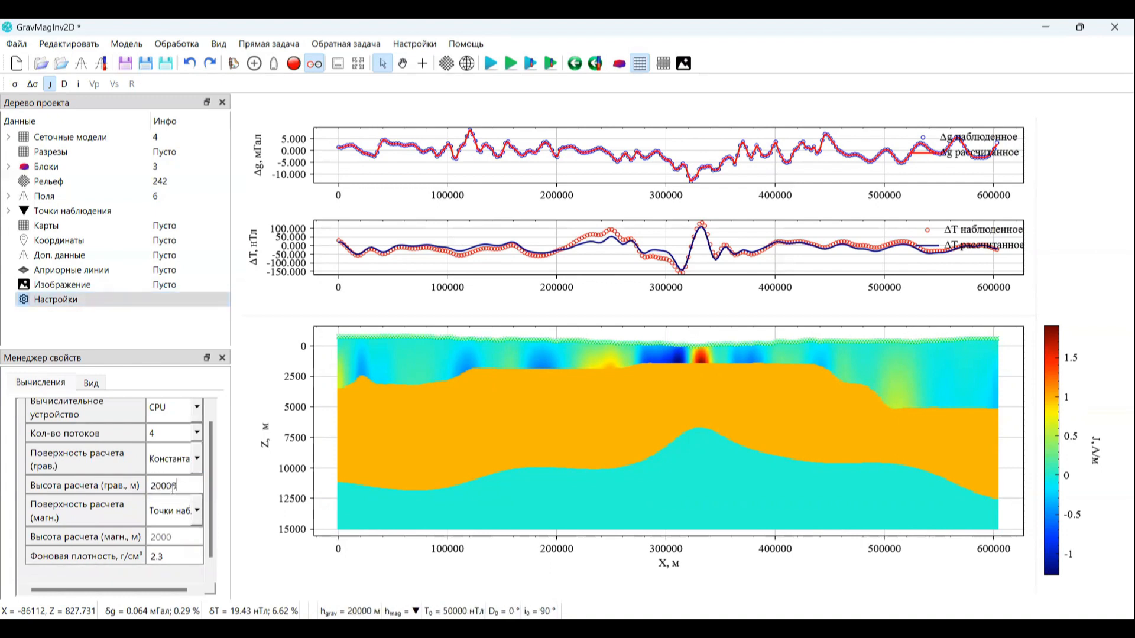
Step: Set the magnetic calculation surface to a constant height (Константа) of 20000 m
left_click(175, 501)
left_click(179, 537)
double_click(198, 536)
type("20000")
key("Return")
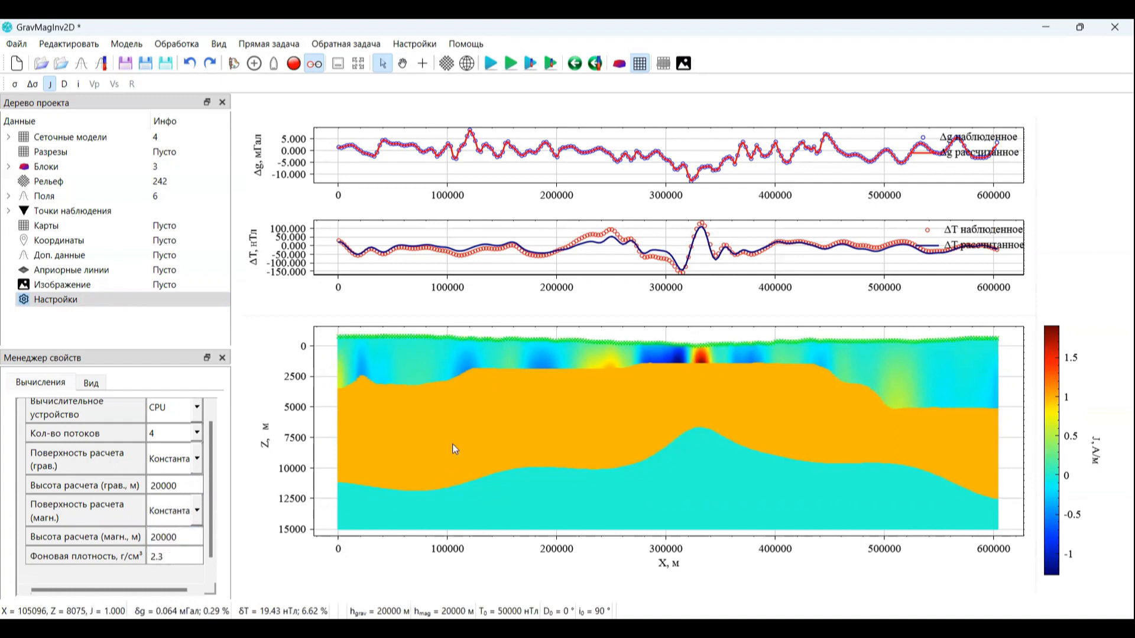
Step: Compute the grid model's gravity and magnetic fields at the constant 20000 m height and check the observation point entries
left_click(512, 64)
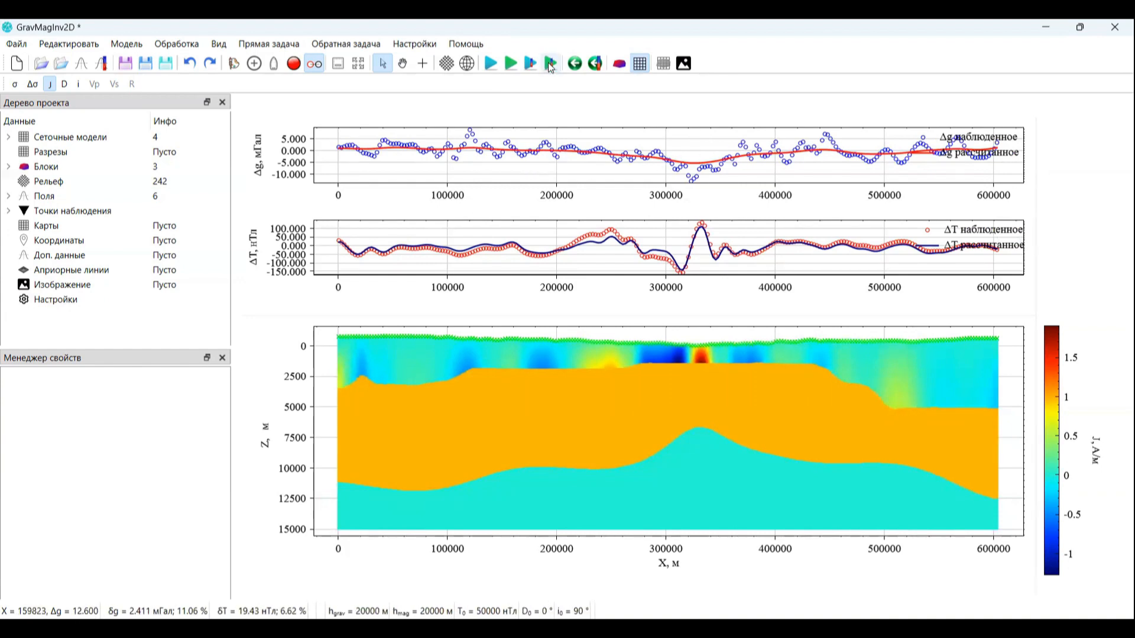
left_click(551, 67)
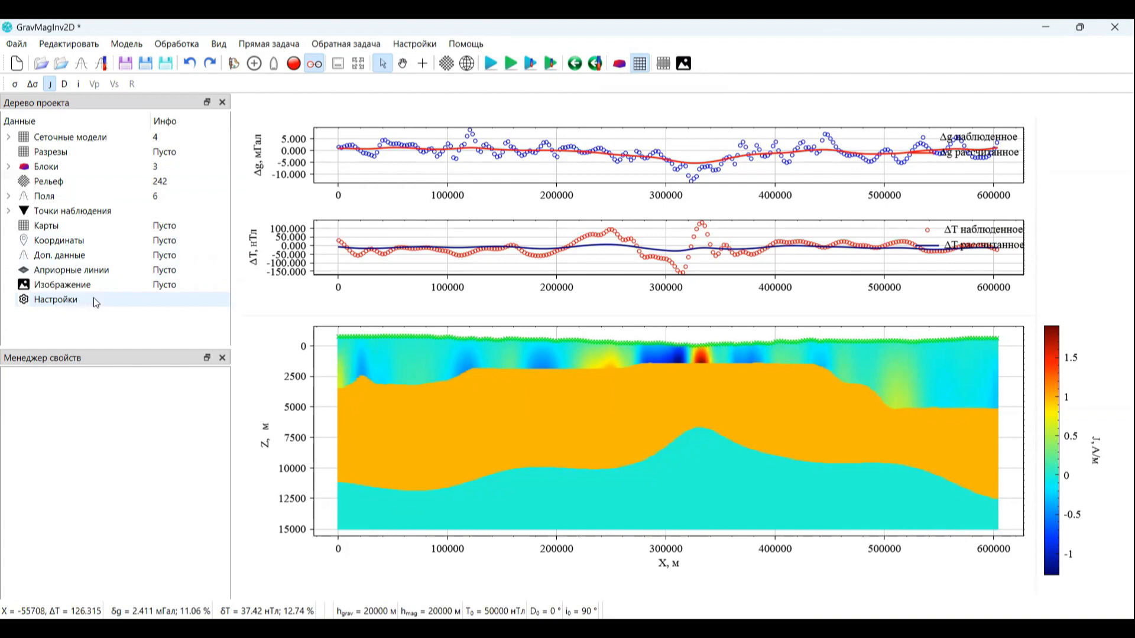
left_click(9, 212)
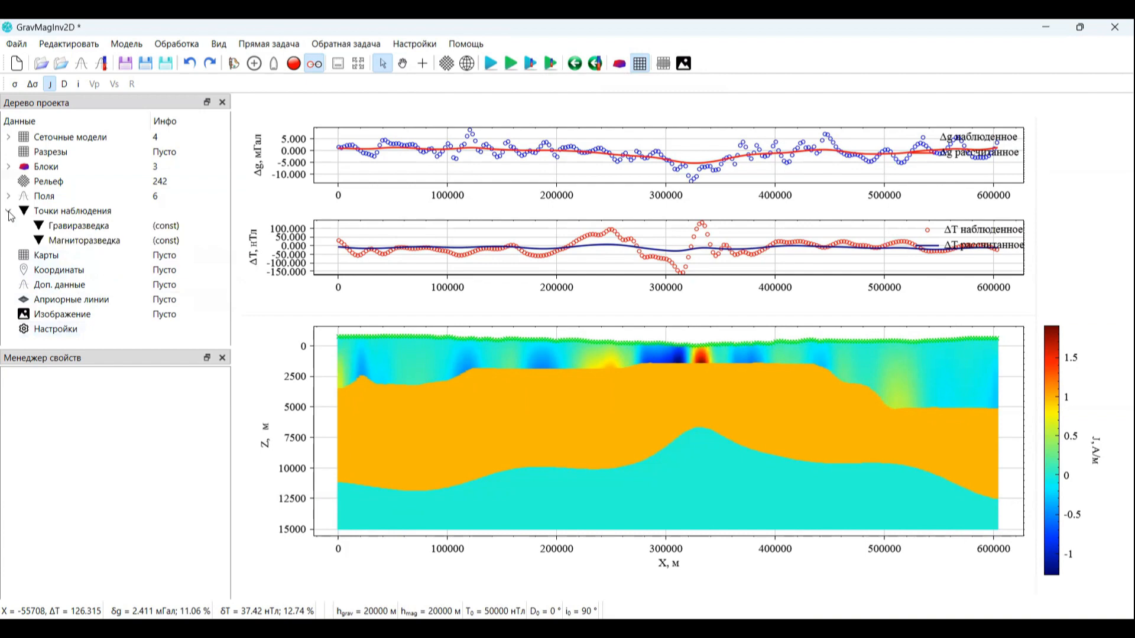
left_click(9, 211)
Step: Set the gravity and magnetic calculation surfaces back to the observation points and recompute both fields of the grid model
left_click(88, 303)
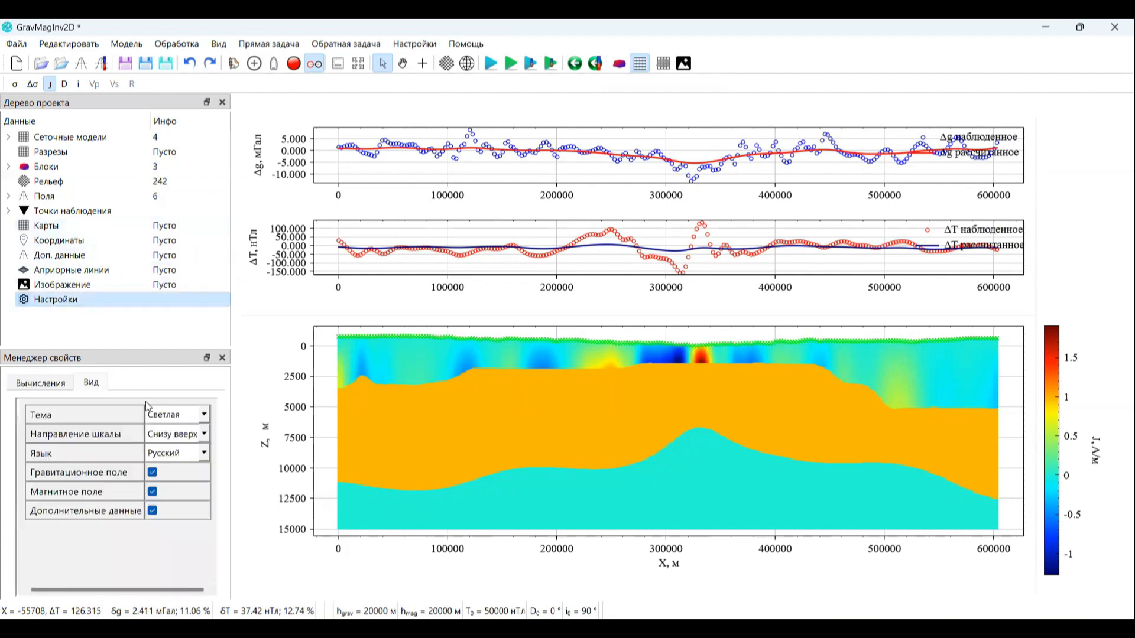
left_click(52, 381)
left_click(183, 467)
left_click(175, 495)
left_click(179, 514)
left_click(180, 547)
left_click(531, 64)
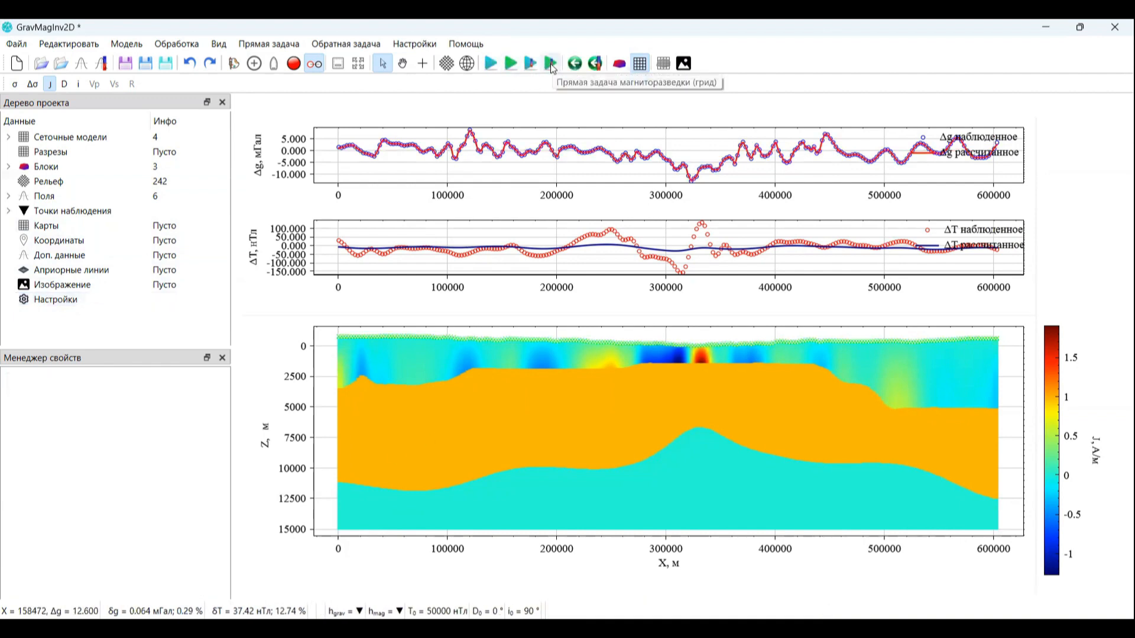
left_click(551, 64)
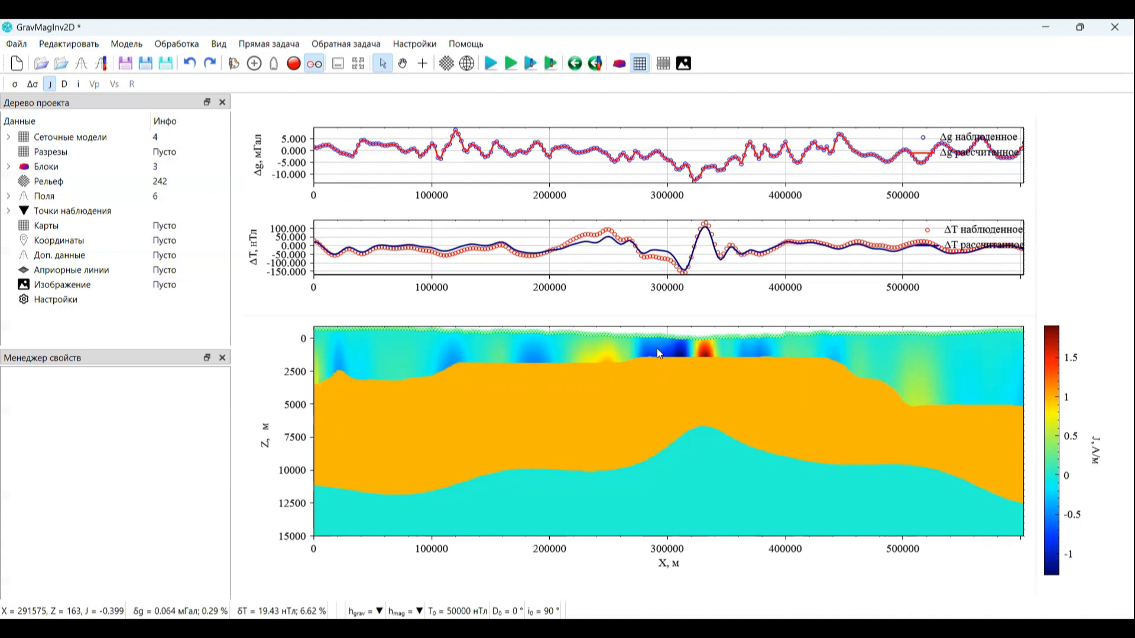
Step: Locate the regularizer (Регуляризатор) among the grid models and view the gravity inversion parameters without running the inversion
left_click(9, 136)
left_click(86, 246)
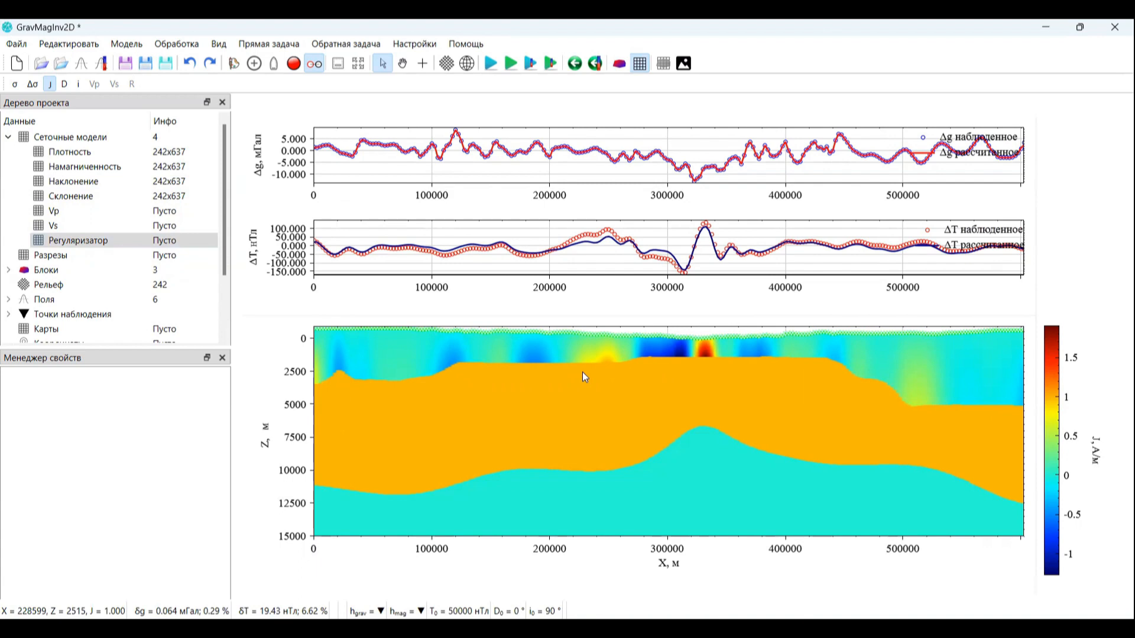
left_click(575, 64)
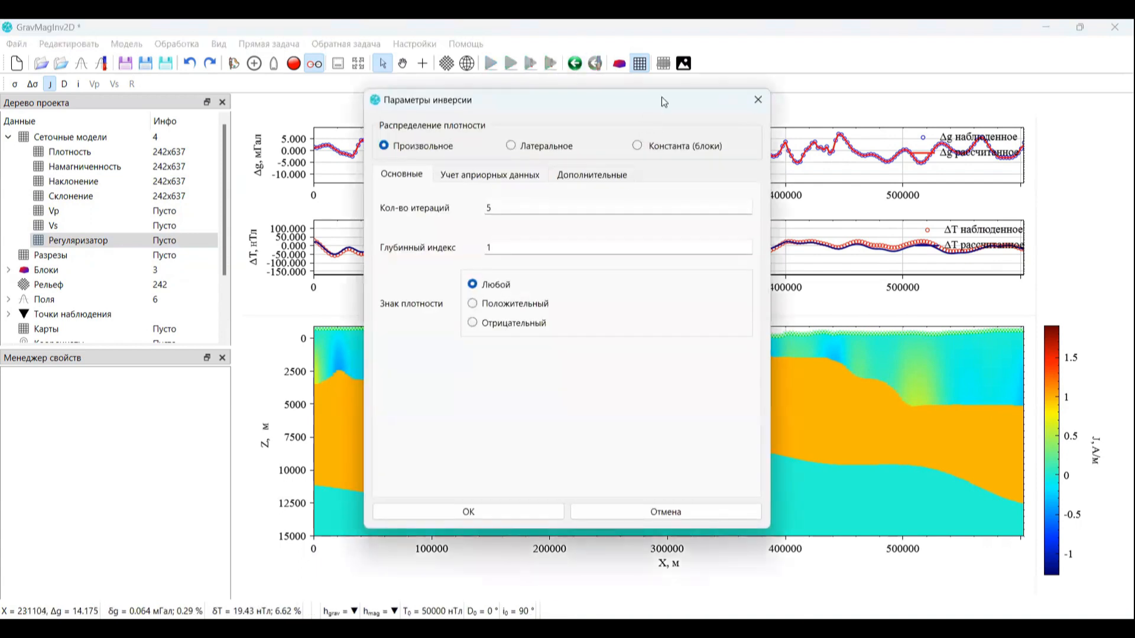
left_click_drag(591, 101, 663, 88)
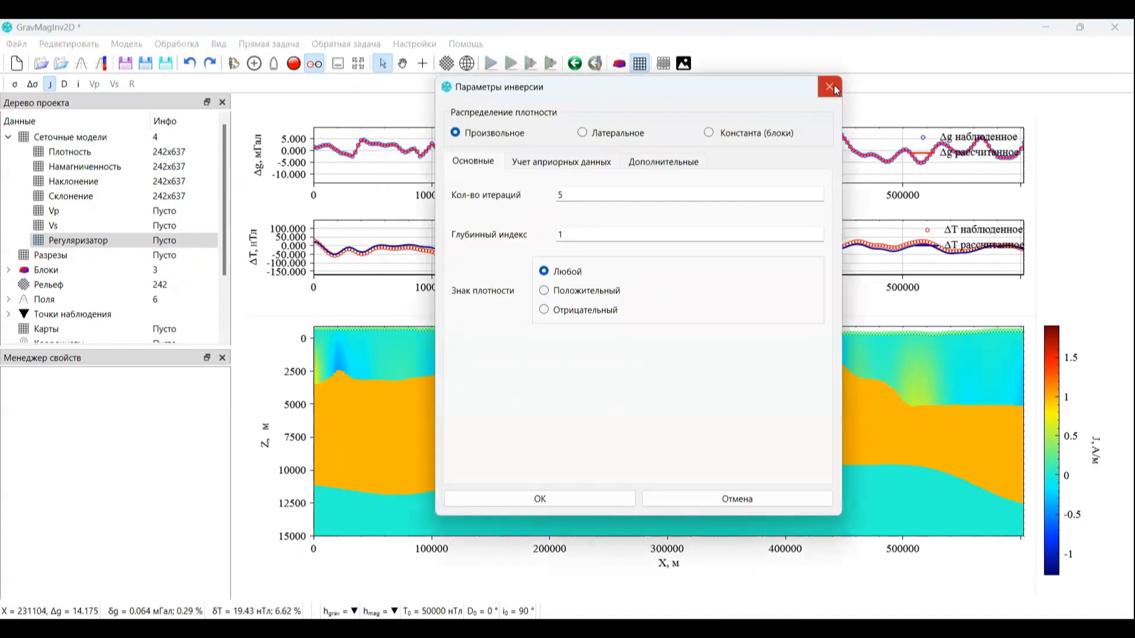
left_click(831, 88)
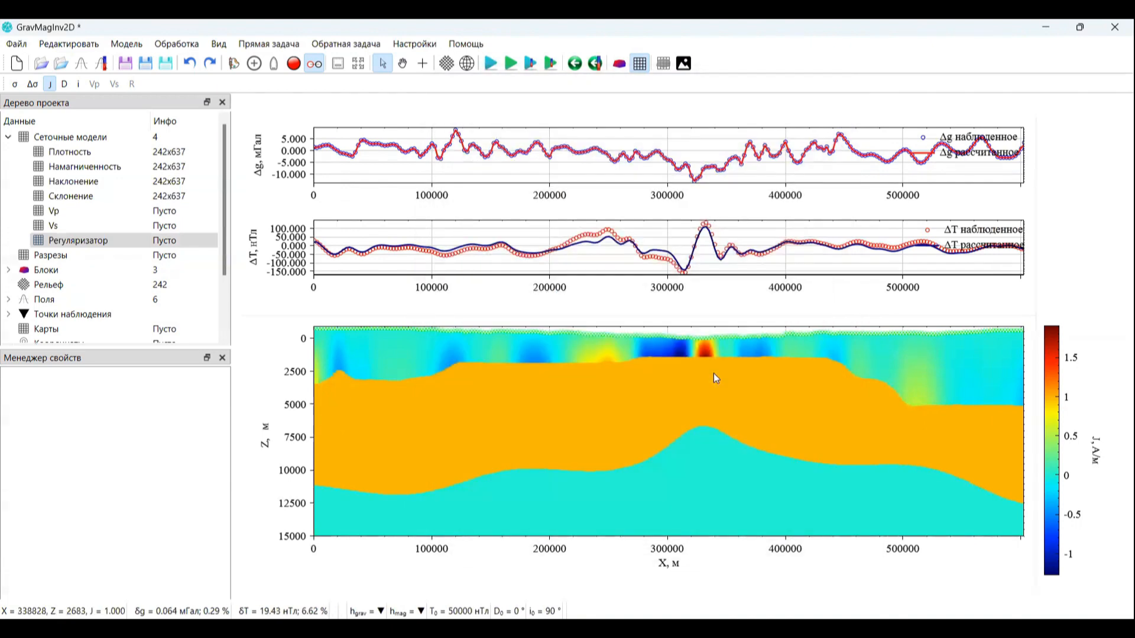